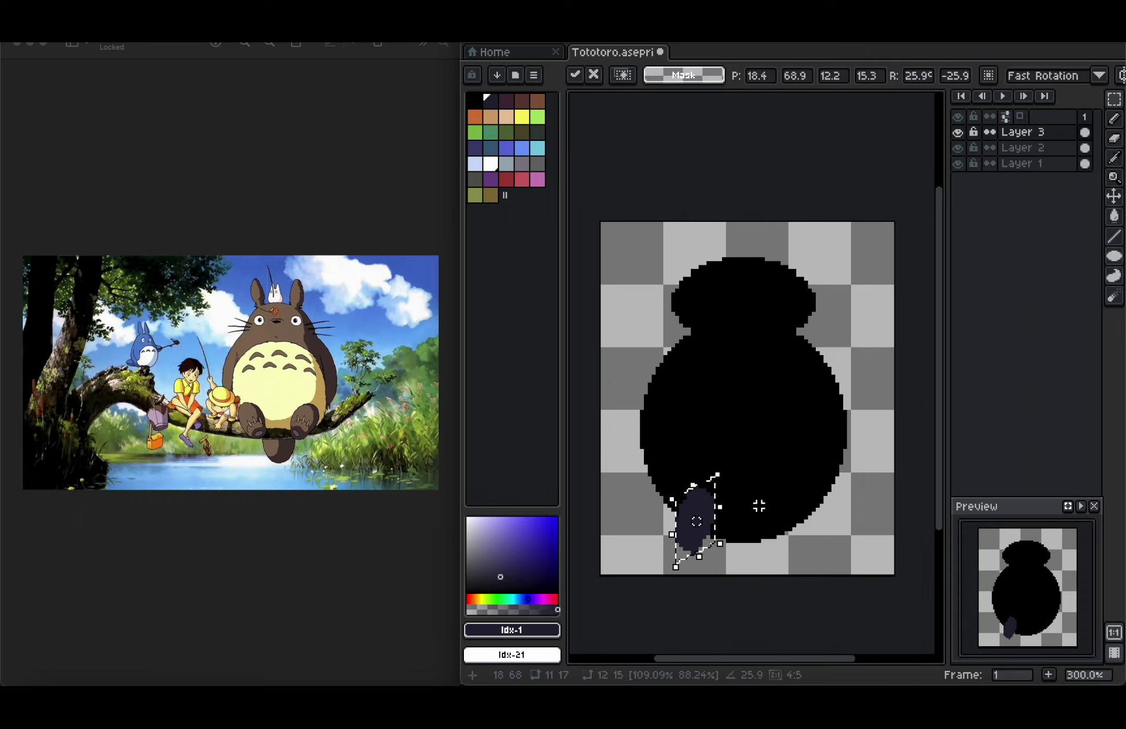
Undo the foot's rotation and clear the selection, leaving the foot at its original position.
key(super+z)
key(super+d)
drag(699, 526, 785, 526)
key(super+z)
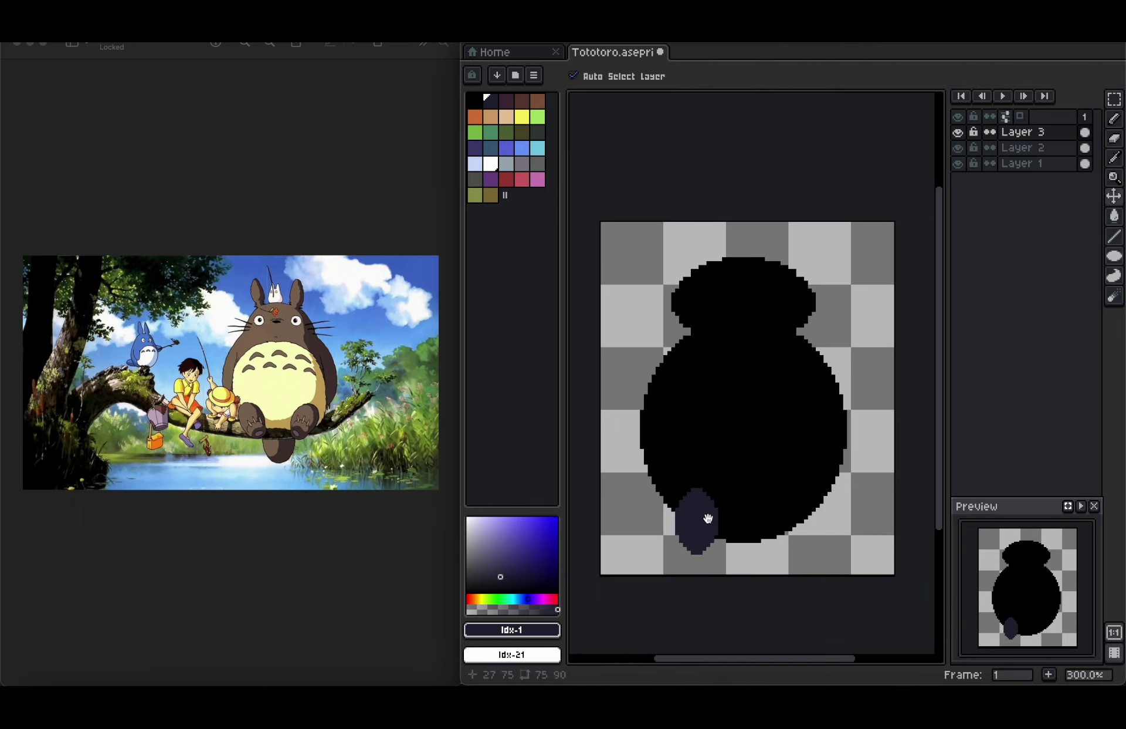
Duplicate the foot layer and place the copy at the body's lower right as the second foot.
right_click(1009, 133)
click(1051, 213)
drag(699, 515, 794, 528)
click(701, 528)
click(803, 521)
shift+click(1058, 148)
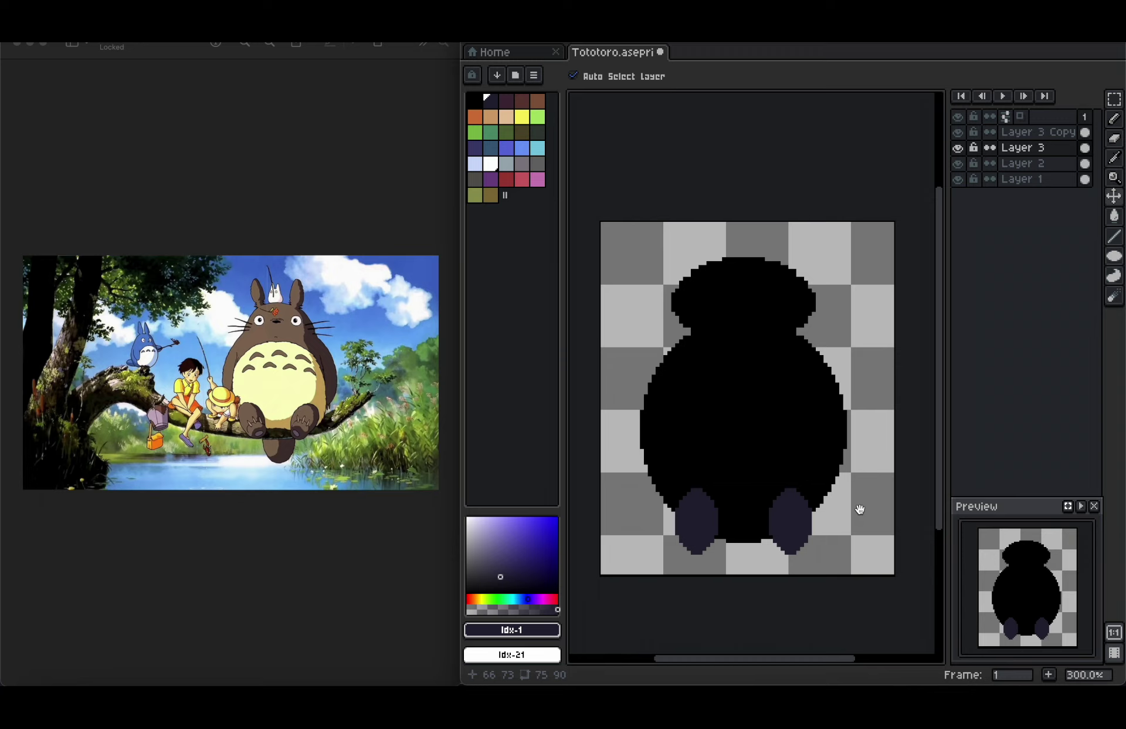
Raise both feet slightly and place another copy of the foot at the body's bottom centre as a tail.
click(1039, 132)
right_click(1039, 132)
click(1054, 212)
mouse_move(794, 519)
mouse_down()
mouse_move(754, 544)
mouse_move(698, 516)
mouse_move(794, 518)
mouse_up()
click(748, 536)
Select all layers and move the whole figure slightly up on the canvas.
click(781, 407)
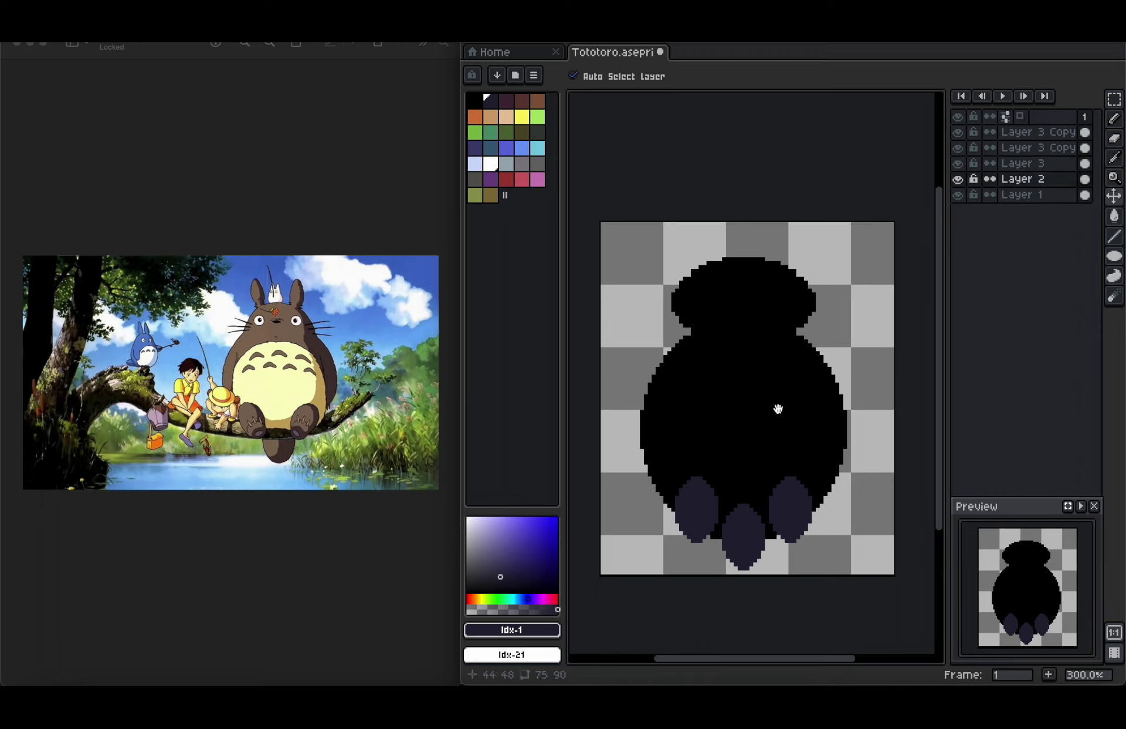
drag(1021, 194, 1042, 150)
drag(782, 371, 782, 365)
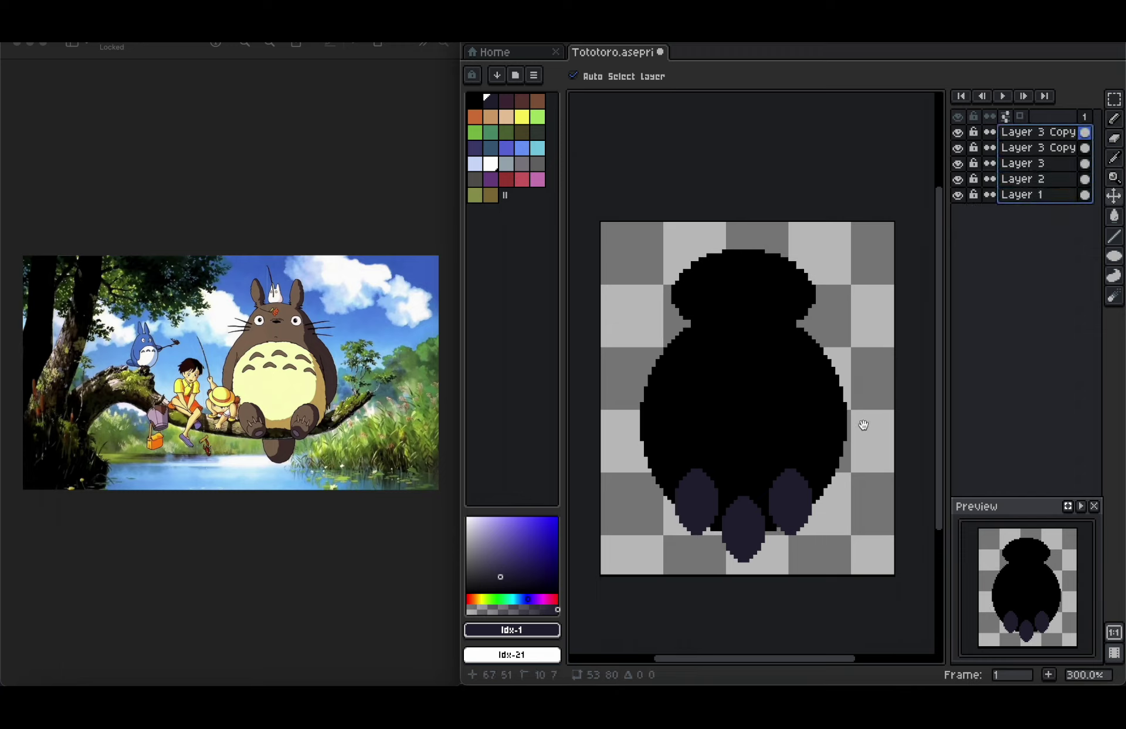
Lower the tail slightly and move its layer beneath all others so it sits behind the body.
click(749, 528)
click(1060, 137)
drag(1060, 138, 1046, 201)
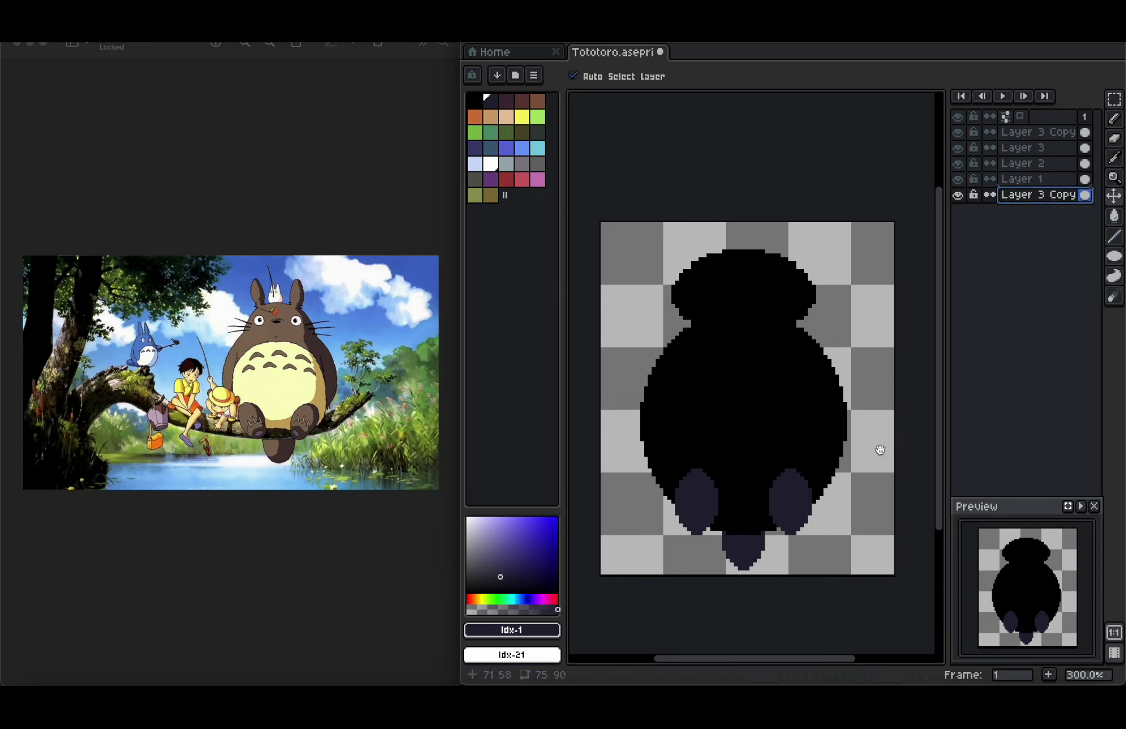
Fill the head on Layer 1 with dark olive (index 13).
scroll(822, 394, up, 1)
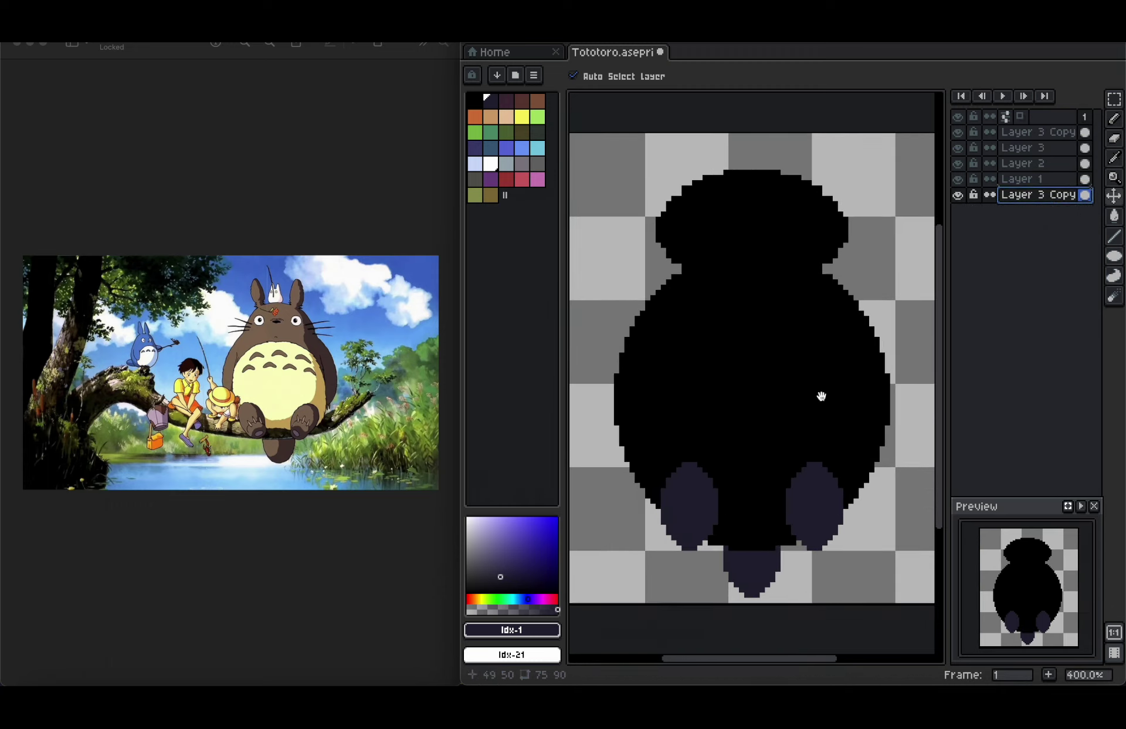
click(803, 214)
click(524, 136)
key(g)
click(754, 215)
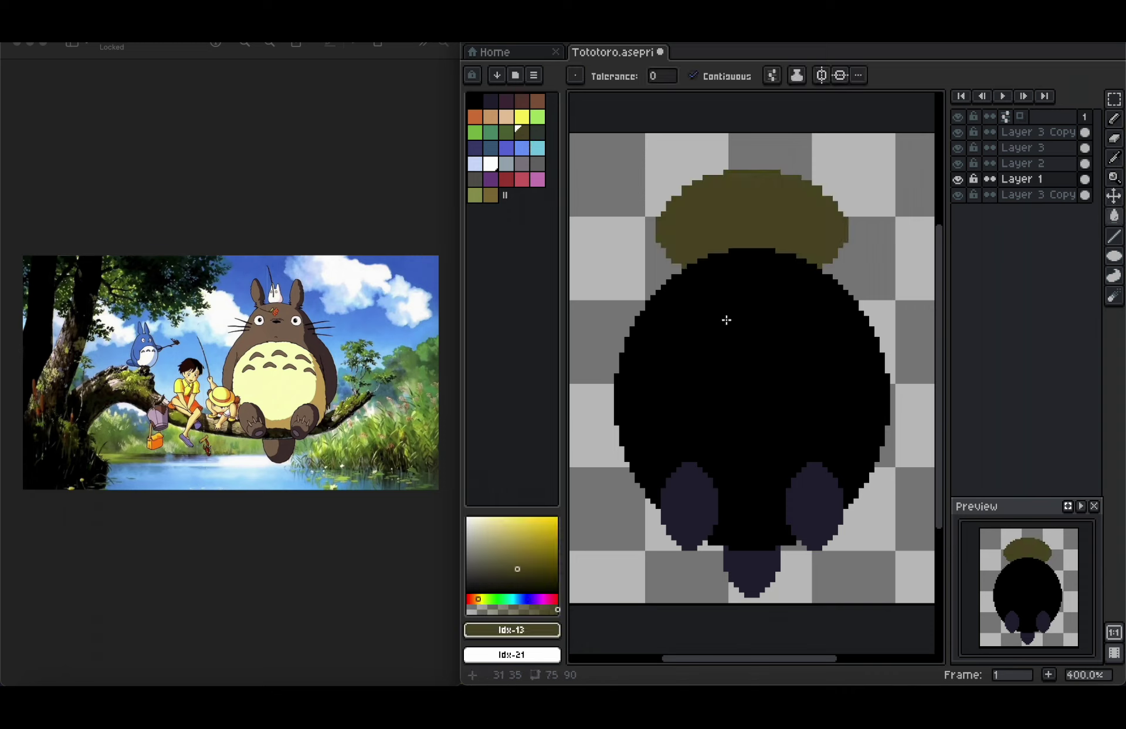
Fill the body on Layer 2 with the brown palette colour.
click(490, 195)
key(v)
click(750, 333)
key(g)
click(753, 328)
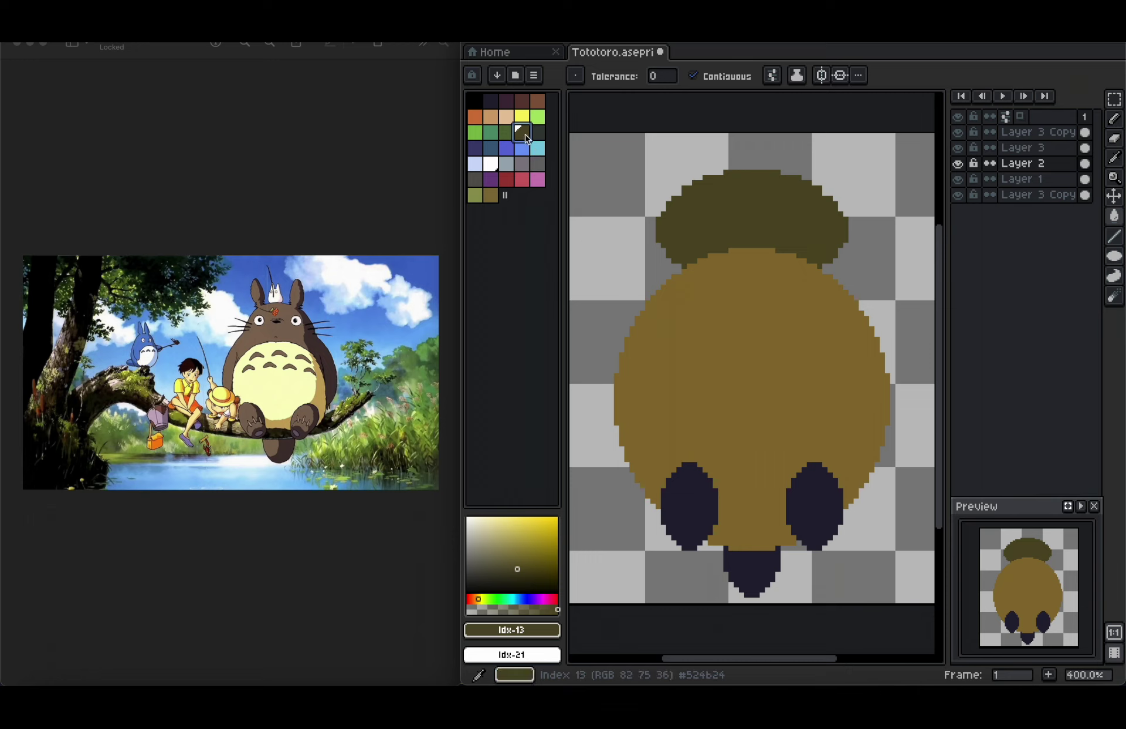
Fill both the head and the body with dark green (index 14).
click(538, 101)
click(538, 133)
ctrl+click(757, 223)
click(757, 223)
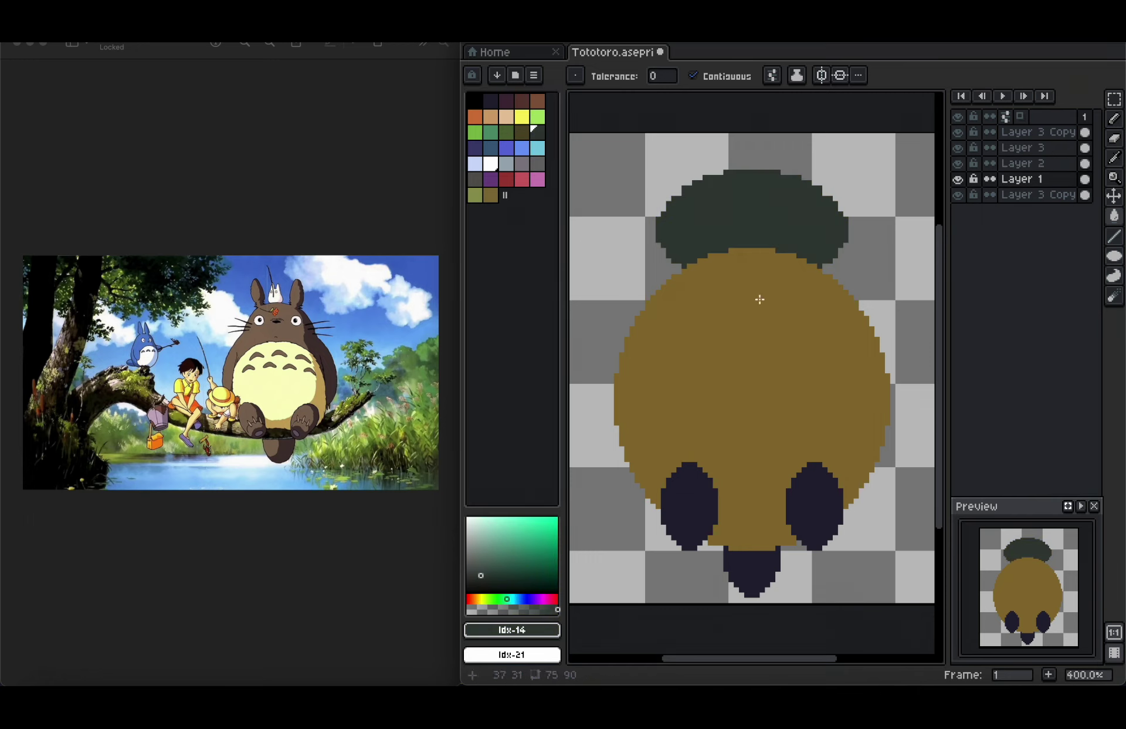
ctrl+click(759, 299)
click(759, 299)
Create a new empty layer directly above the body layer.
click(958, 165)
click(958, 164)
key(shift+n)
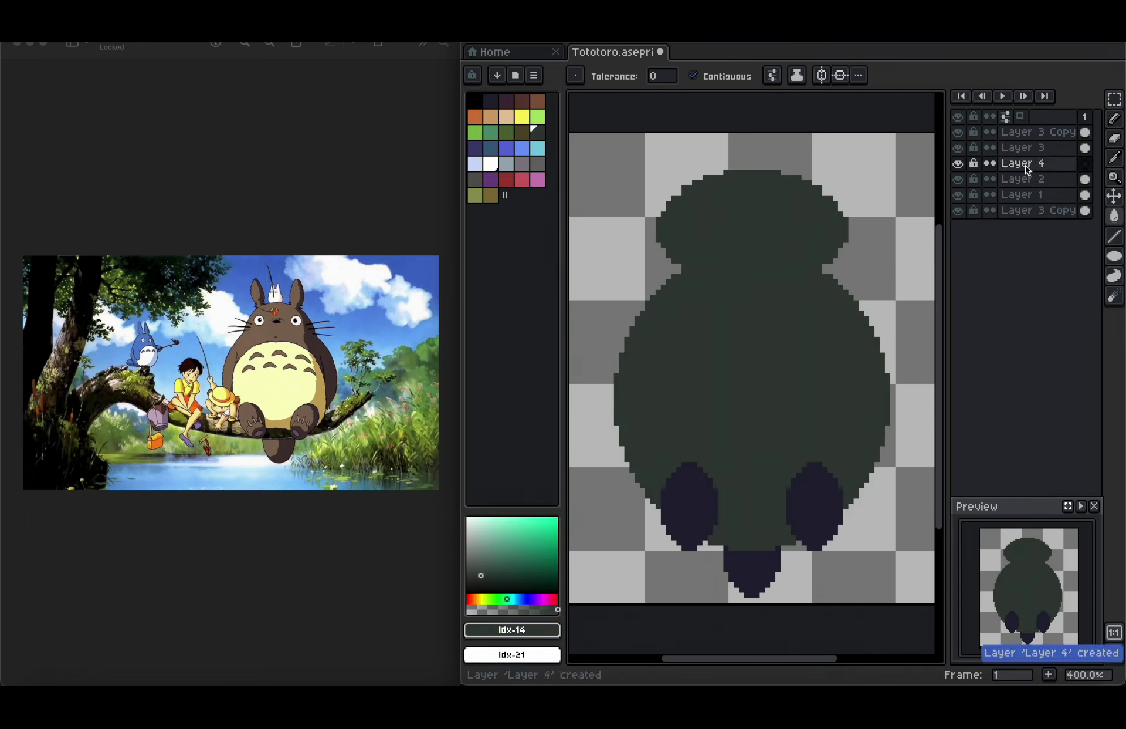
Draw a filled peach (index 7) ellipse of about 40 × 49 px for the belly and centre it on the body.
click(1114, 256)
click(506, 118)
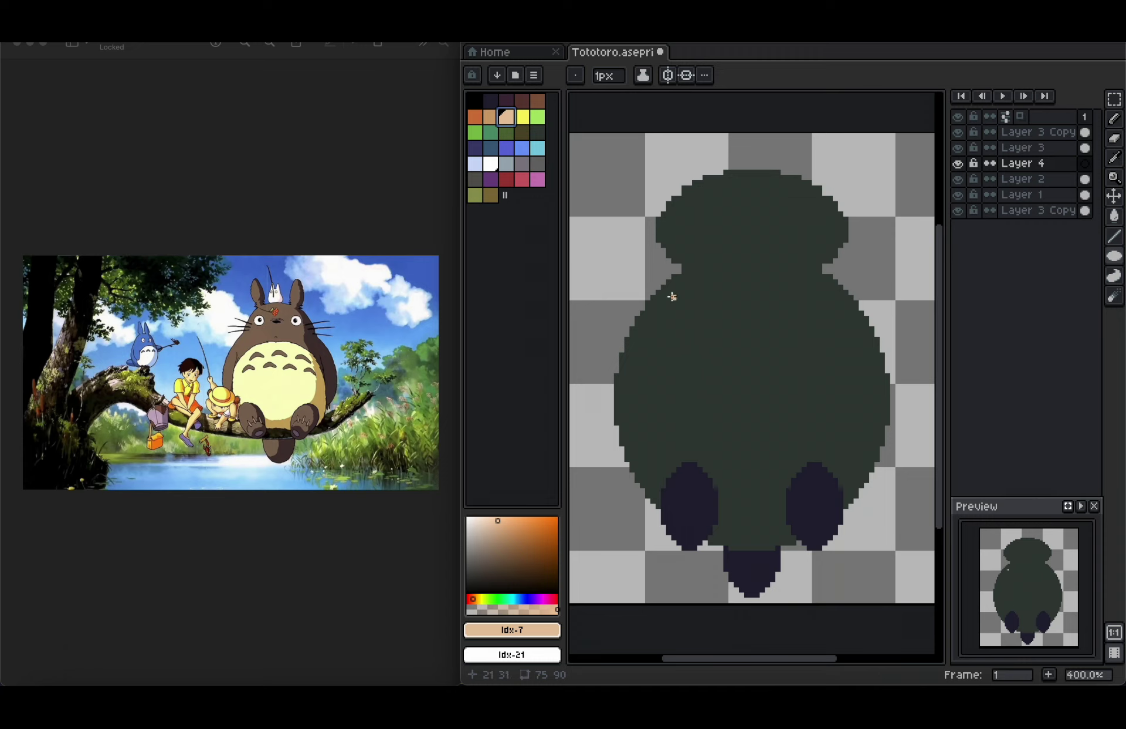
drag(668, 297, 873, 547)
key(v)
drag(803, 385, 784, 384)
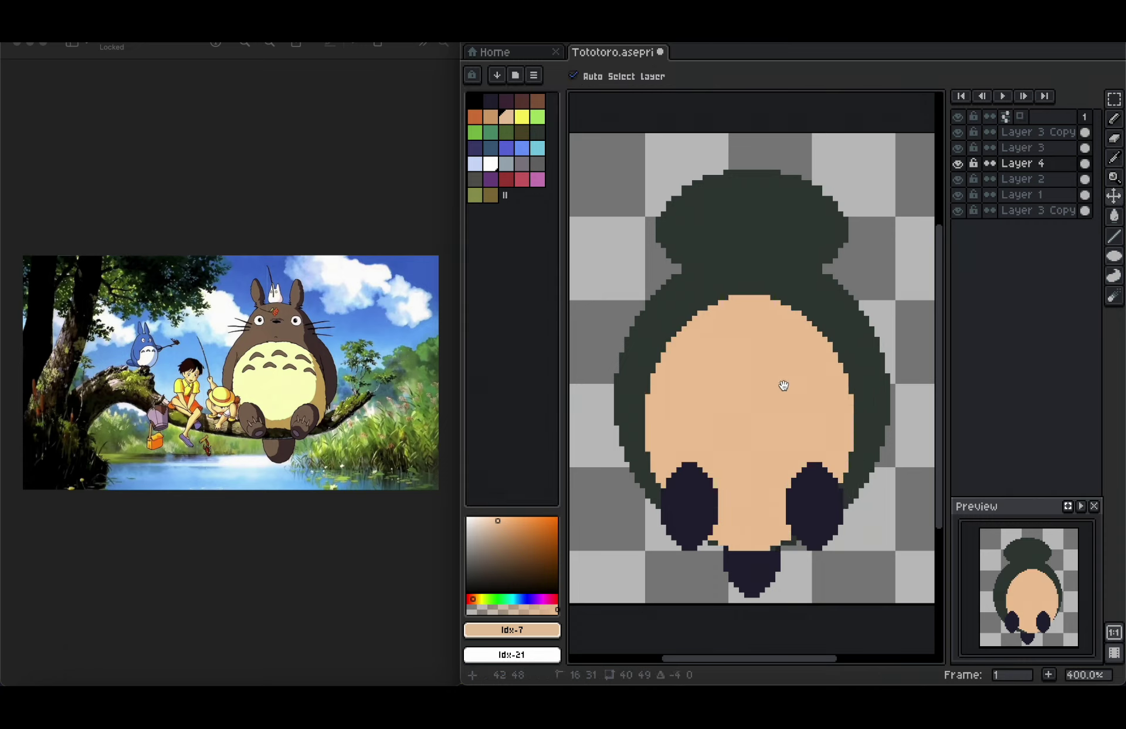
Set the Pencil tool's brush size to 1 px.
key(b)
click(731, 542)
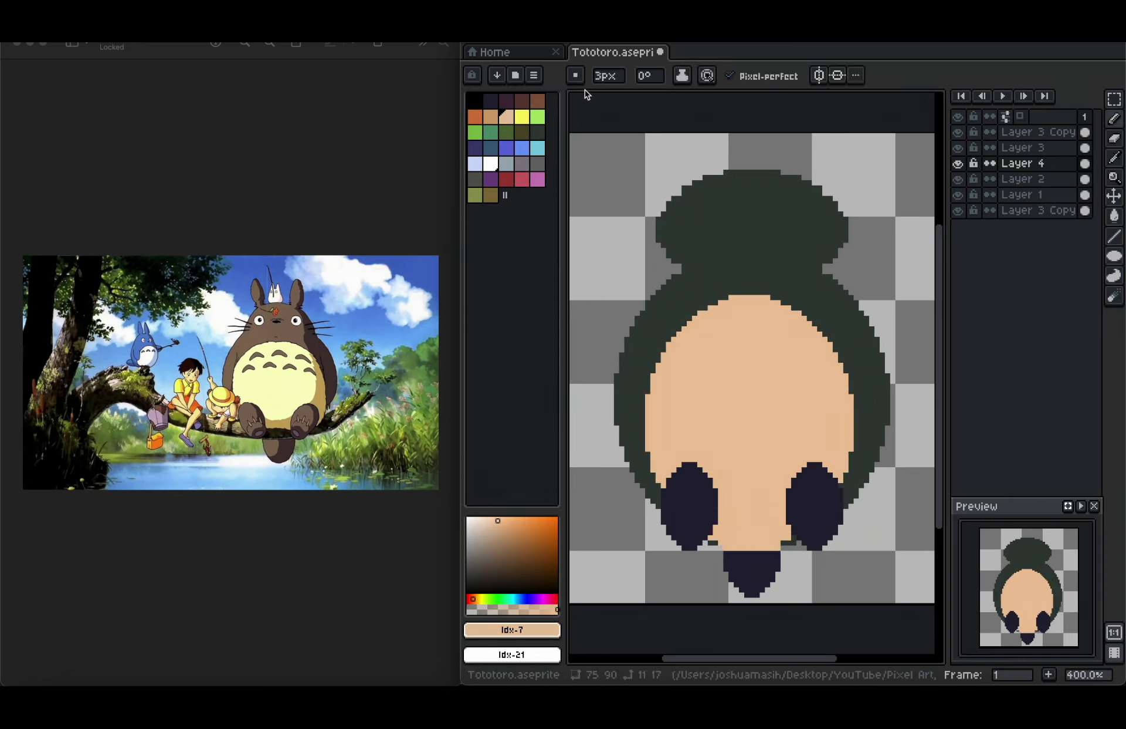
click(607, 76)
click(594, 96)
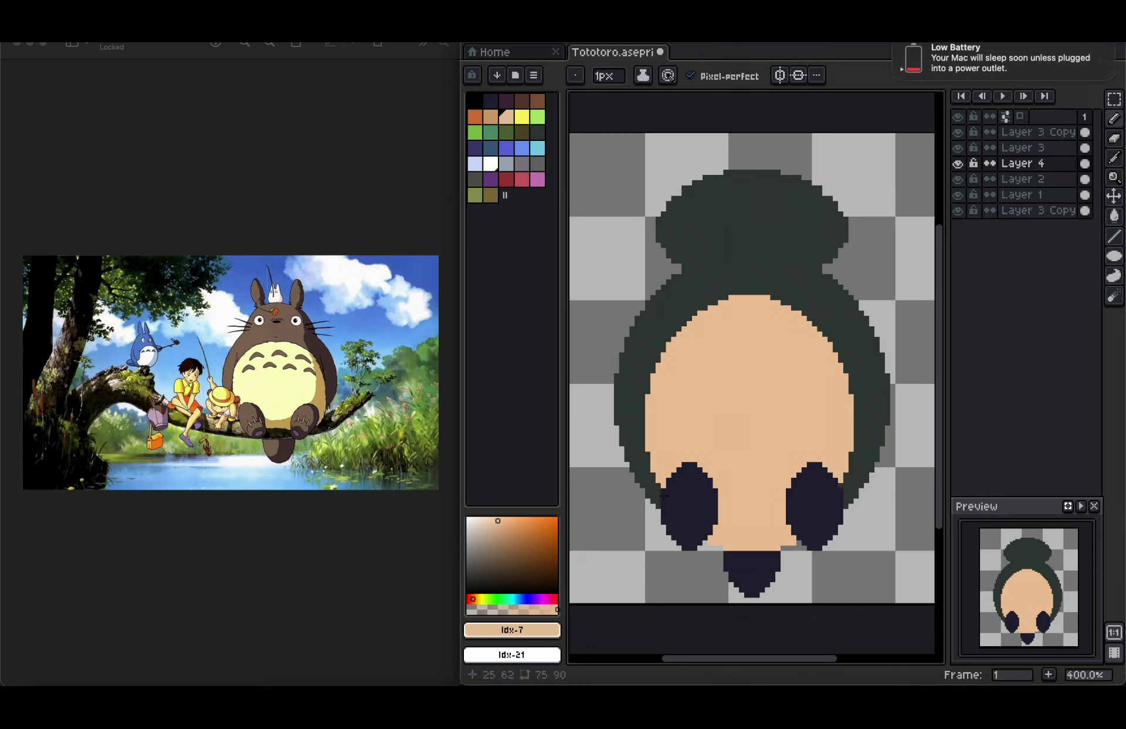
Touch up the belly's lower edge and widen its right side with peach pencil strokes.
scroll(659, 489, up, 1)
mouse_move(644, 472)
mouse_down()
mouse_move(621, 402)
mouse_move(631, 412)
mouse_move(618, 303)
mouse_move(646, 250)
mouse_up()
scroll(843, 343, down, 2)
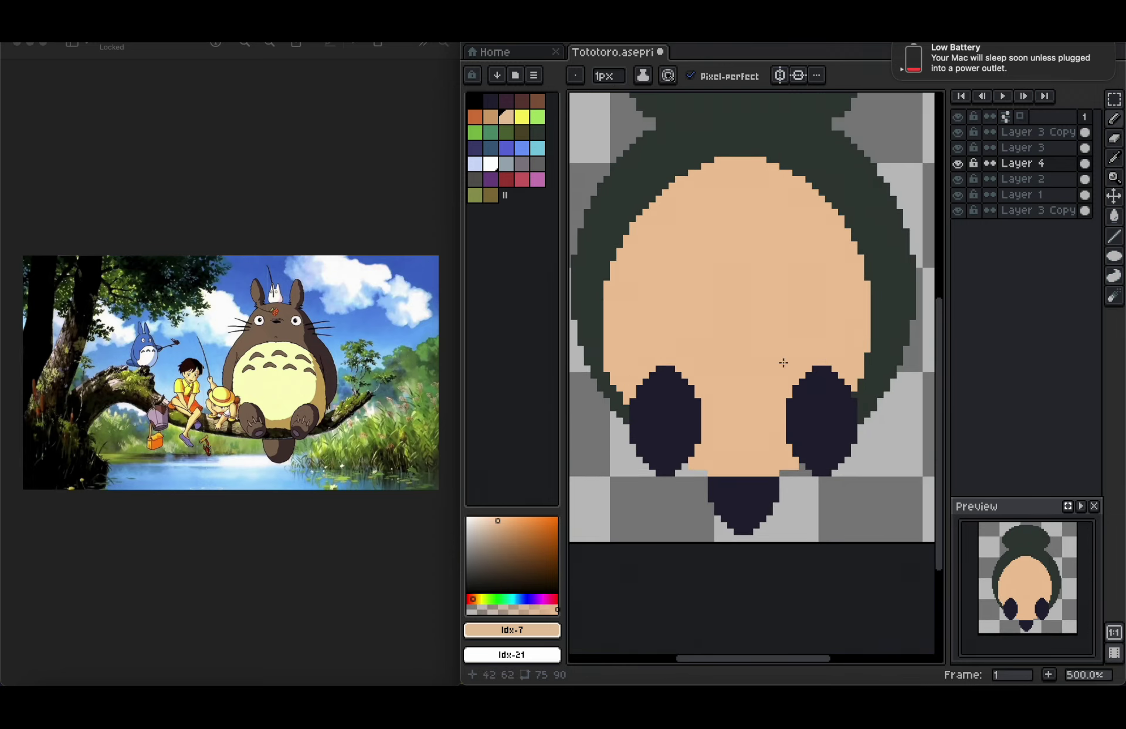
scroll(783, 363, up, 2)
drag(864, 381, 847, 415)
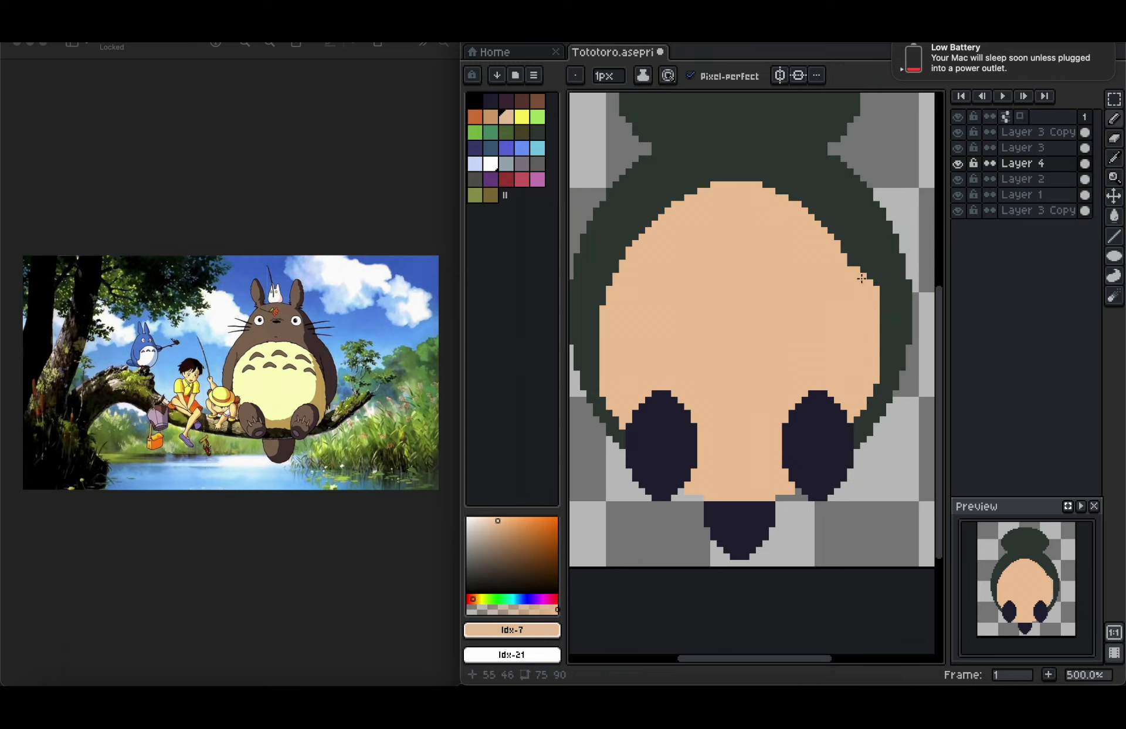
Delete everything drawn on the belly layer.
key(e)
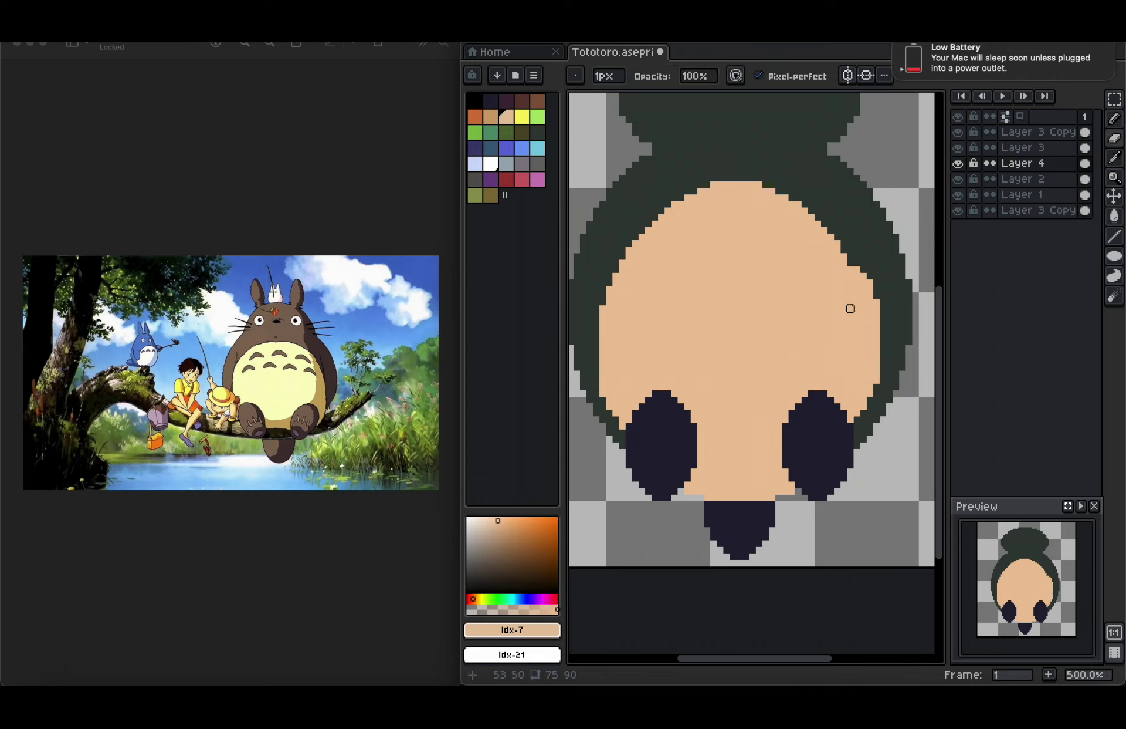
scroll(902, 253, down, 1)
key(super+a)
key(Delete)
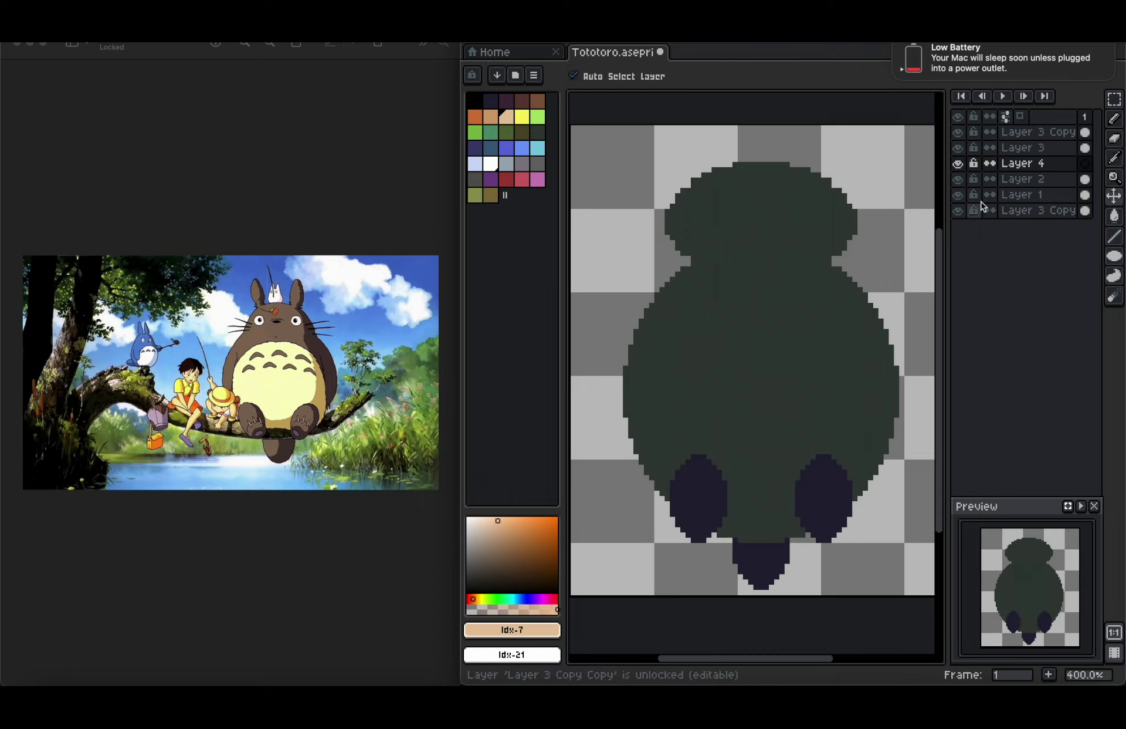
Draw a filled peach (index 7) ellipse of about 44 × 48 px on Layer 4 and centre it as the belly.
click(1114, 256)
drag(662, 289, 887, 536)
key(v)
drag(817, 411, 802, 410)
Fill the small dark gaps along the belly's lower edge between the feet with peach pixels.
key(b)
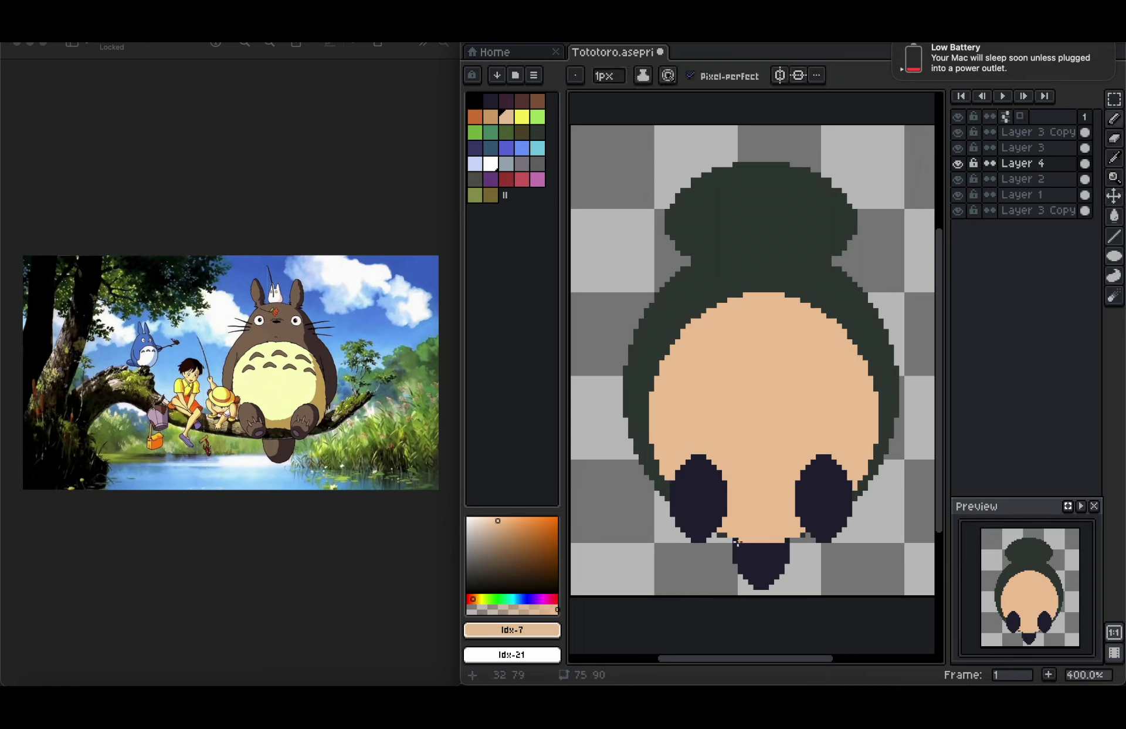
key(v)
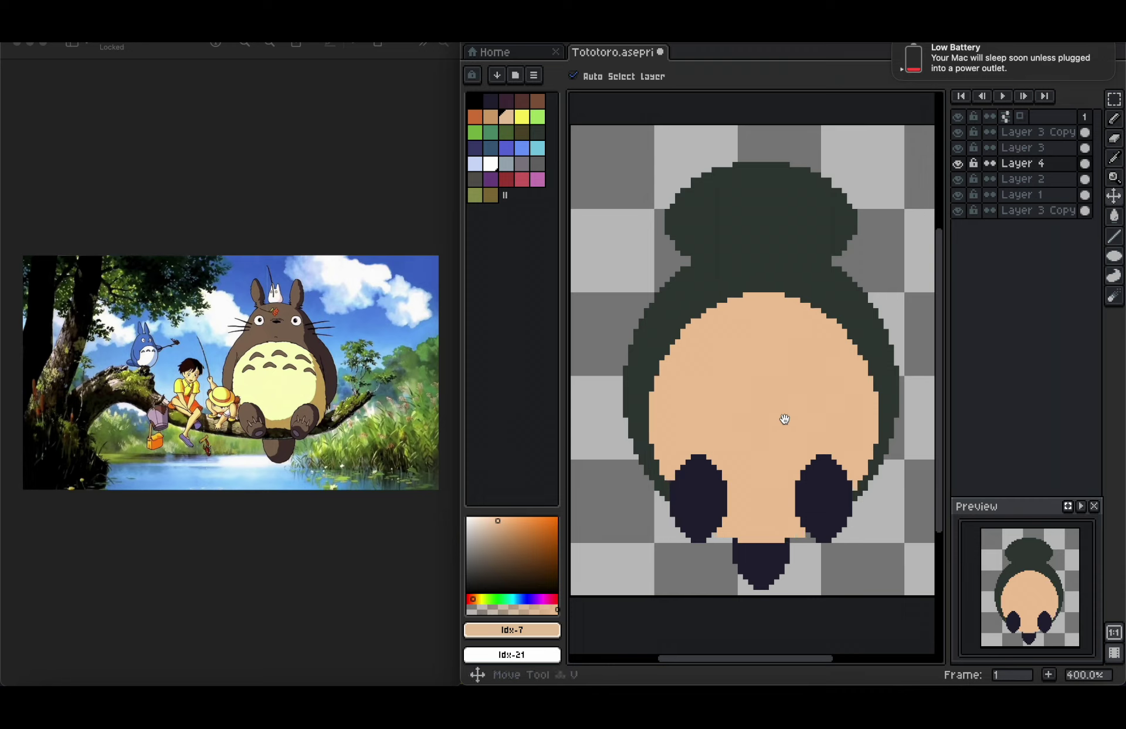
key(Left)
key(Right)
key(b)
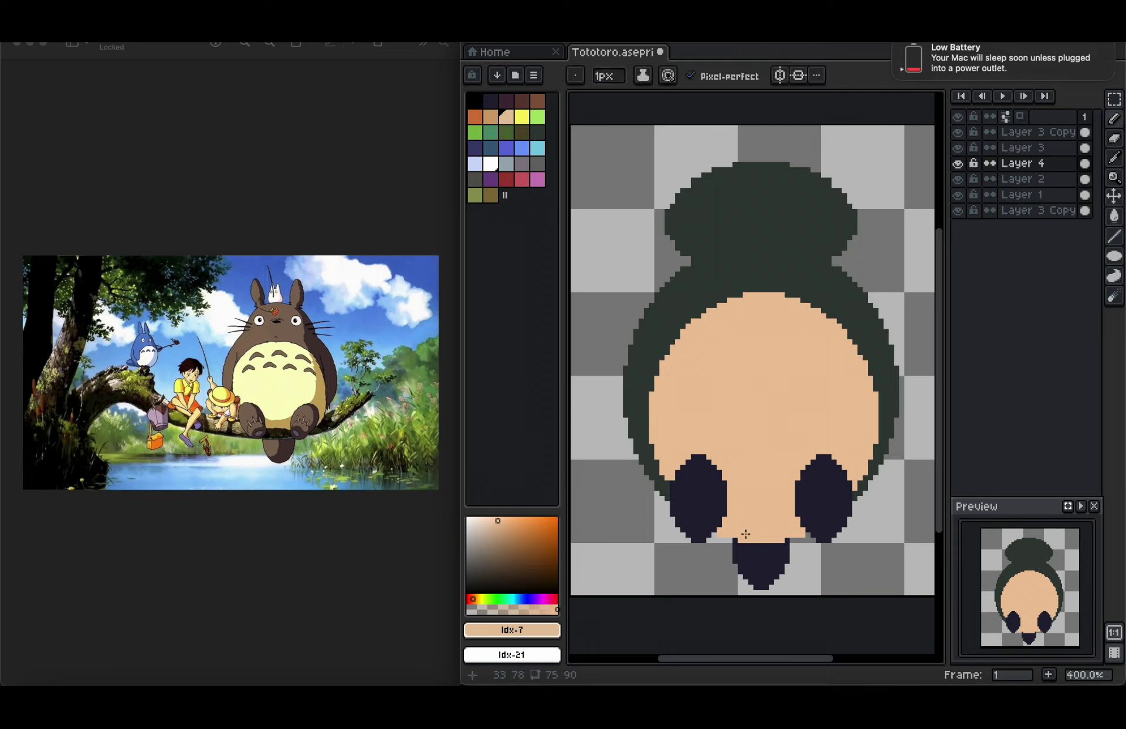
Transform the head on Layer 1 so it is narrower and reaches slightly higher above the body.
key(v)
drag(761, 207, 762, 140)
key(b)
key(super+t)
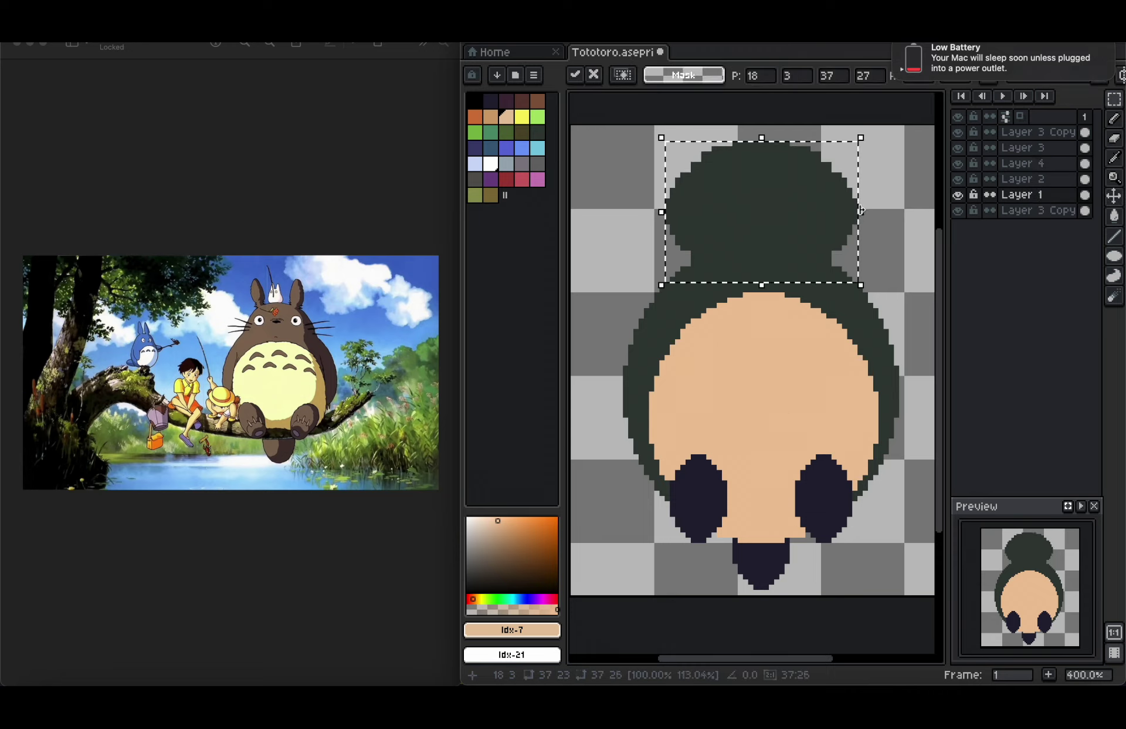
drag(860, 213, 855, 212)
key(Return)
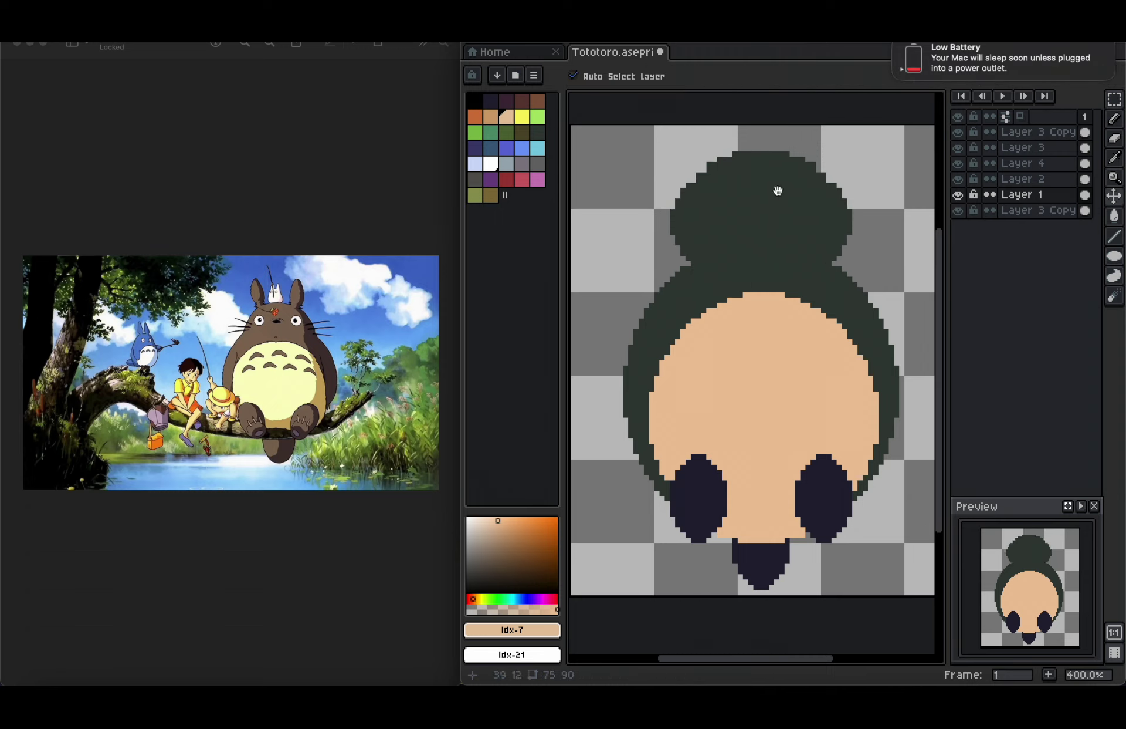
Fill both feet and the tail with dark green (index 14).
click(699, 497)
click(537, 132)
key(g)
click(700, 492)
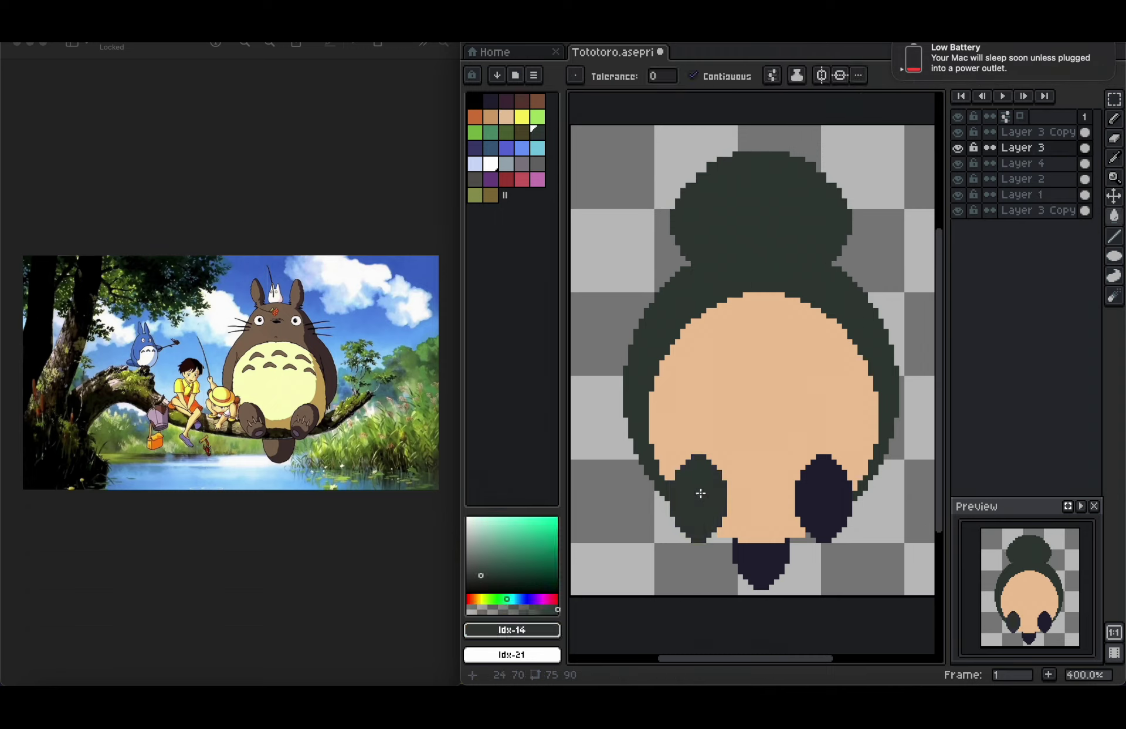
click(819, 490)
ctrl+click(761, 563)
click(761, 563)
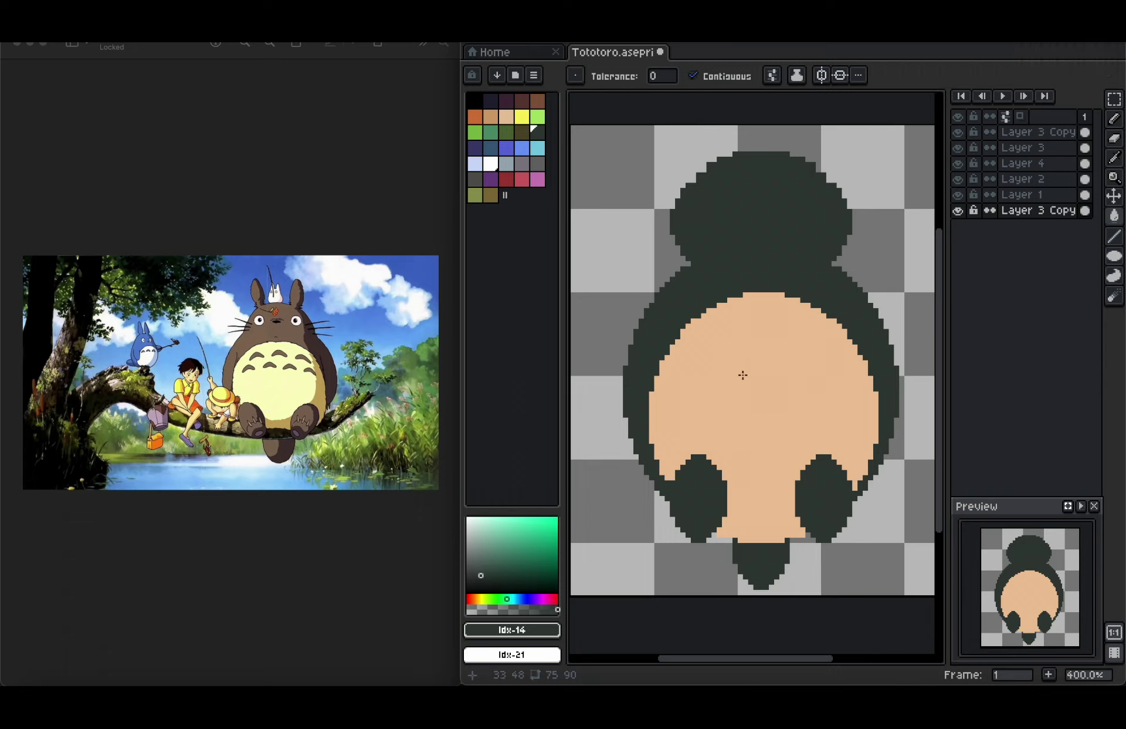
Select the belly's pixels on Layer 4.
key(v)
key(b)
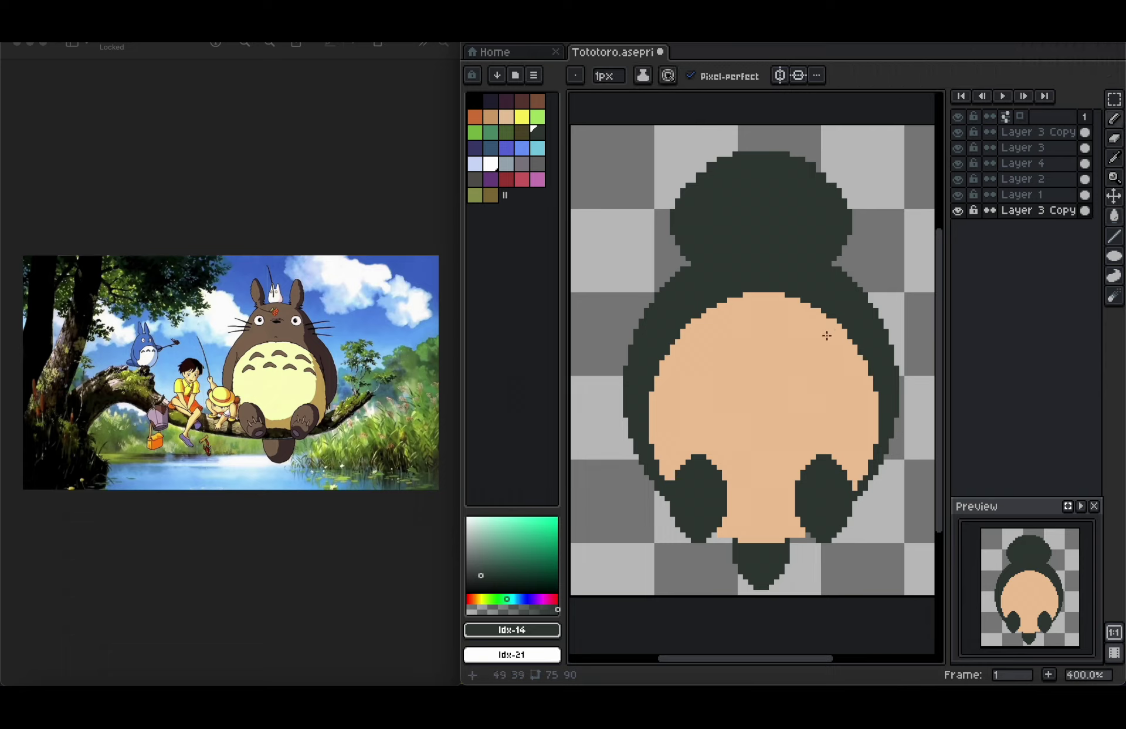
key(v)
click(780, 368)
click(1036, 164)
super+click(1036, 164)
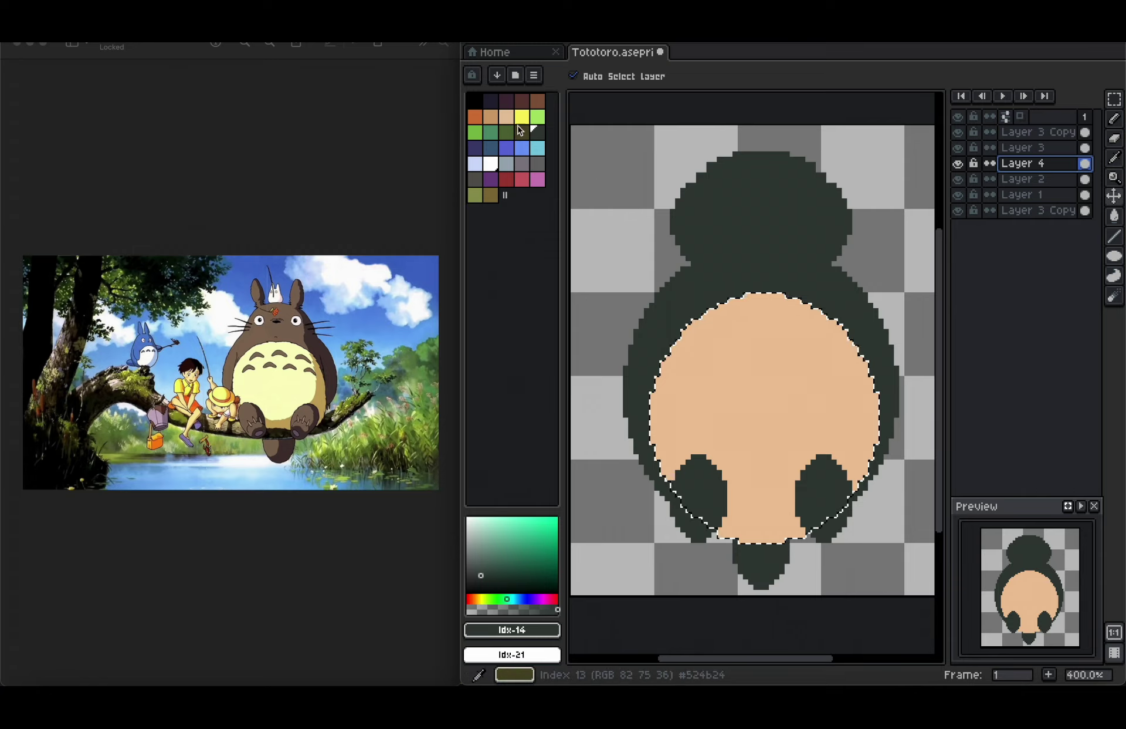
Try shading the belly's lower right edge with brown (index 4) using a 12 px pencil.
click(537, 104)
key(b)
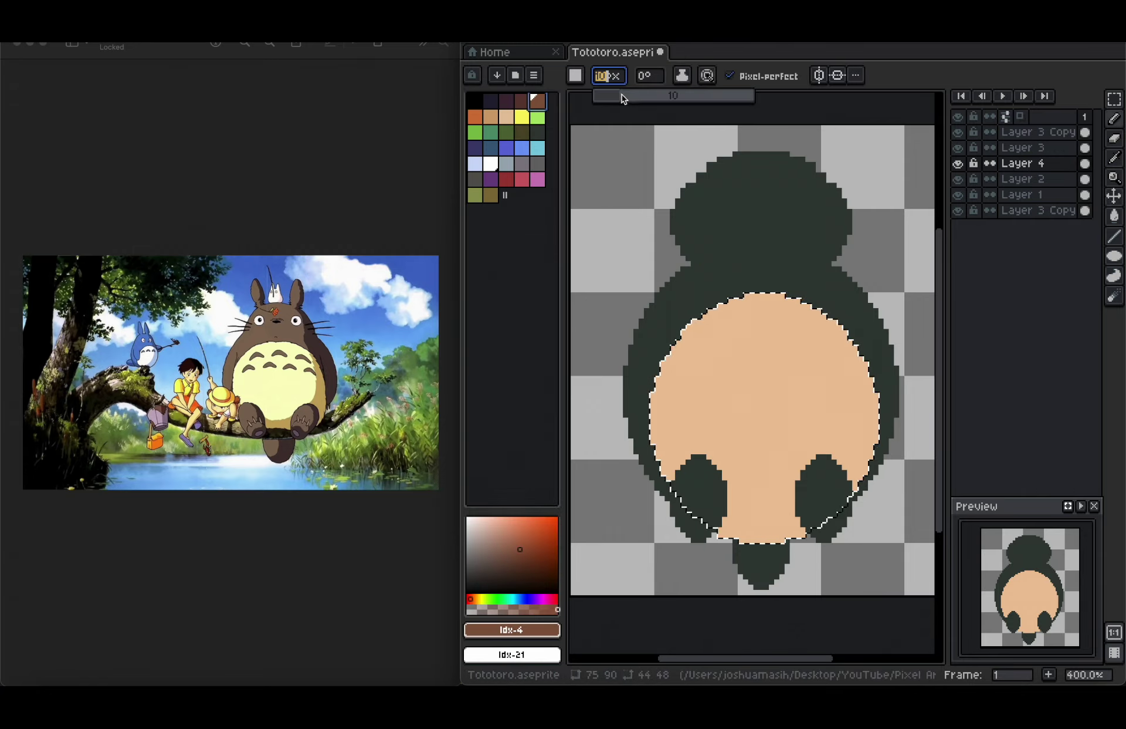
mouse_move(761, 539)
mouse_down()
mouse_move(791, 538)
mouse_move(866, 382)
mouse_move(847, 297)
mouse_up()
key(super+z)
key(super+z)
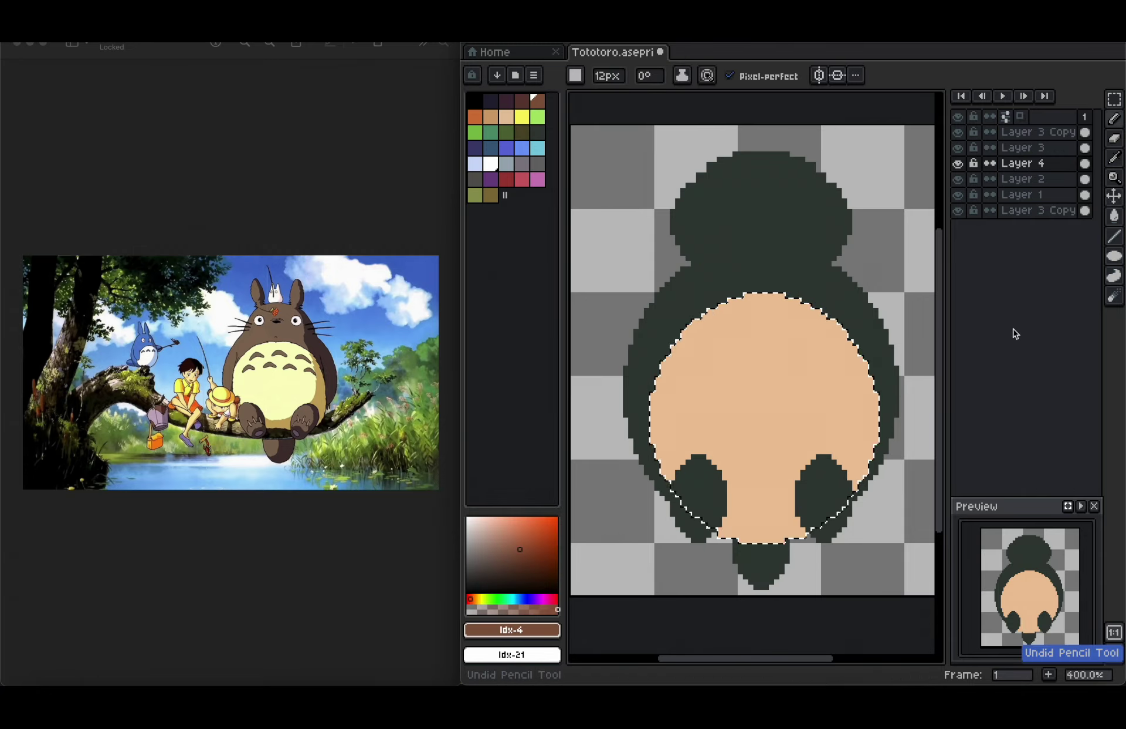
Shade the belly's bottom and right edge with tan (index 6) and clear the selection.
click(491, 118)
mouse_move(750, 538)
mouse_down()
mouse_move(814, 531)
mouse_move(892, 367)
mouse_move(874, 288)
mouse_up()
key(super+d)
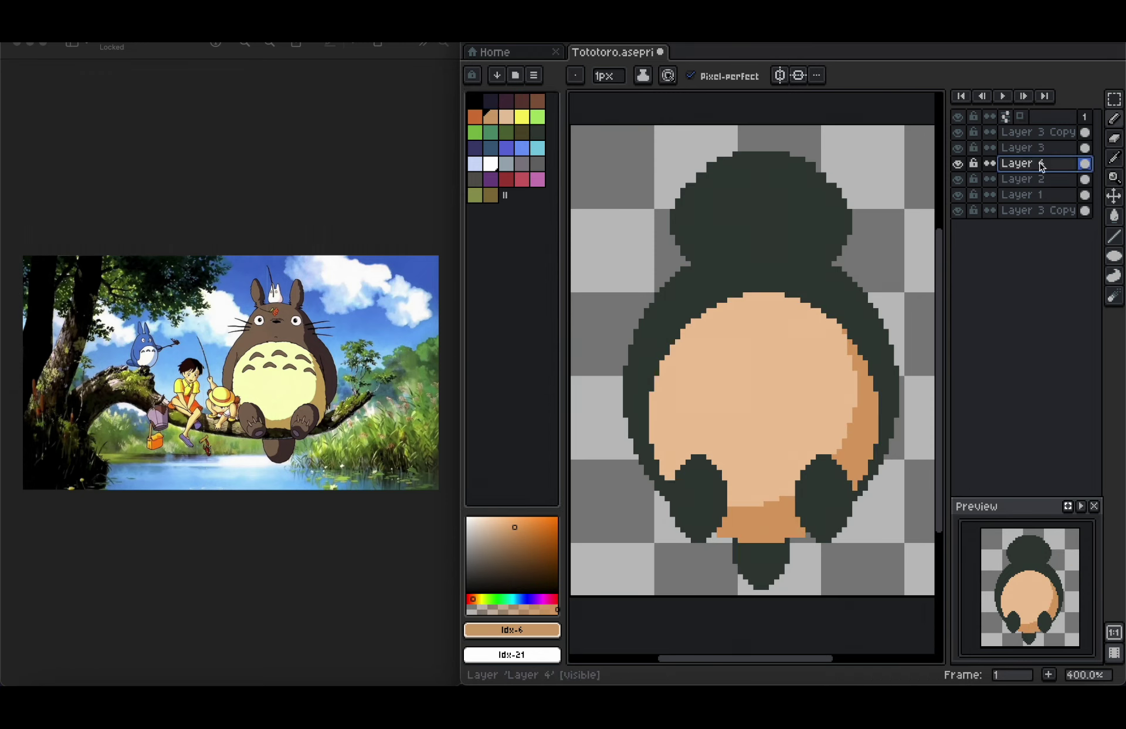
On a new layer above the belly, draw a small dark green (index 14) arch mark at its upper left and clean it up.
key(shift+n)
click(537, 132)
scroll(713, 340, up, 1)
click(702, 340)
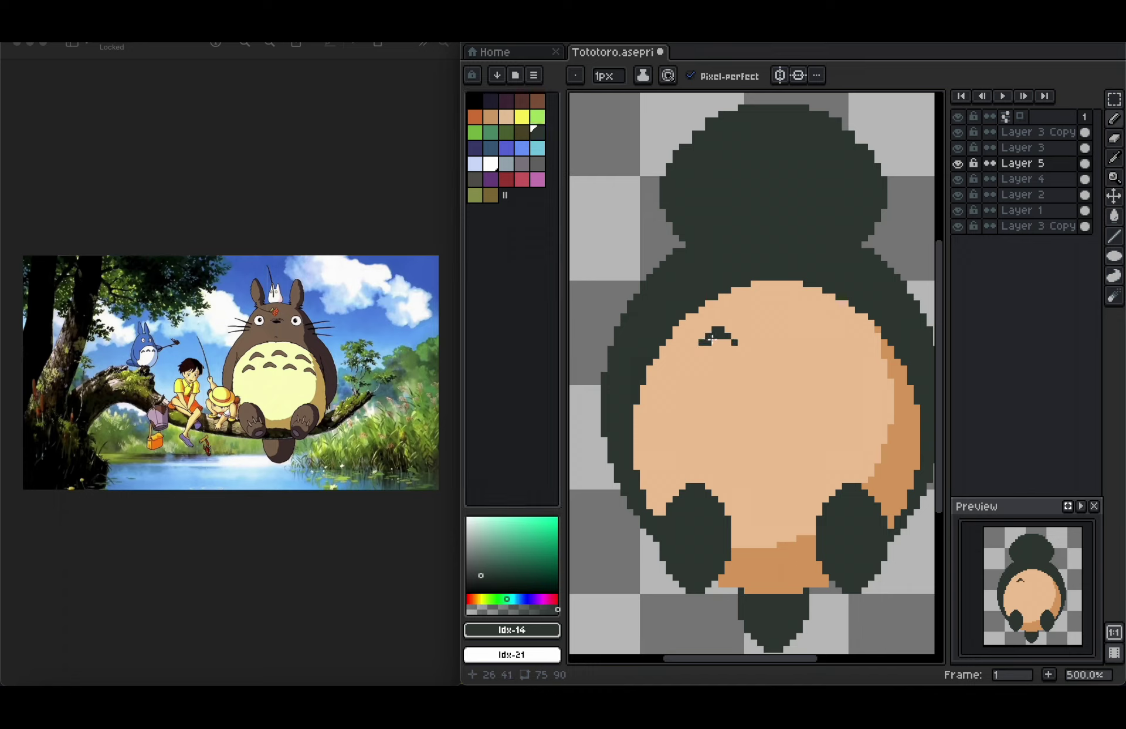
alt+click(767, 327)
key(ctrl)
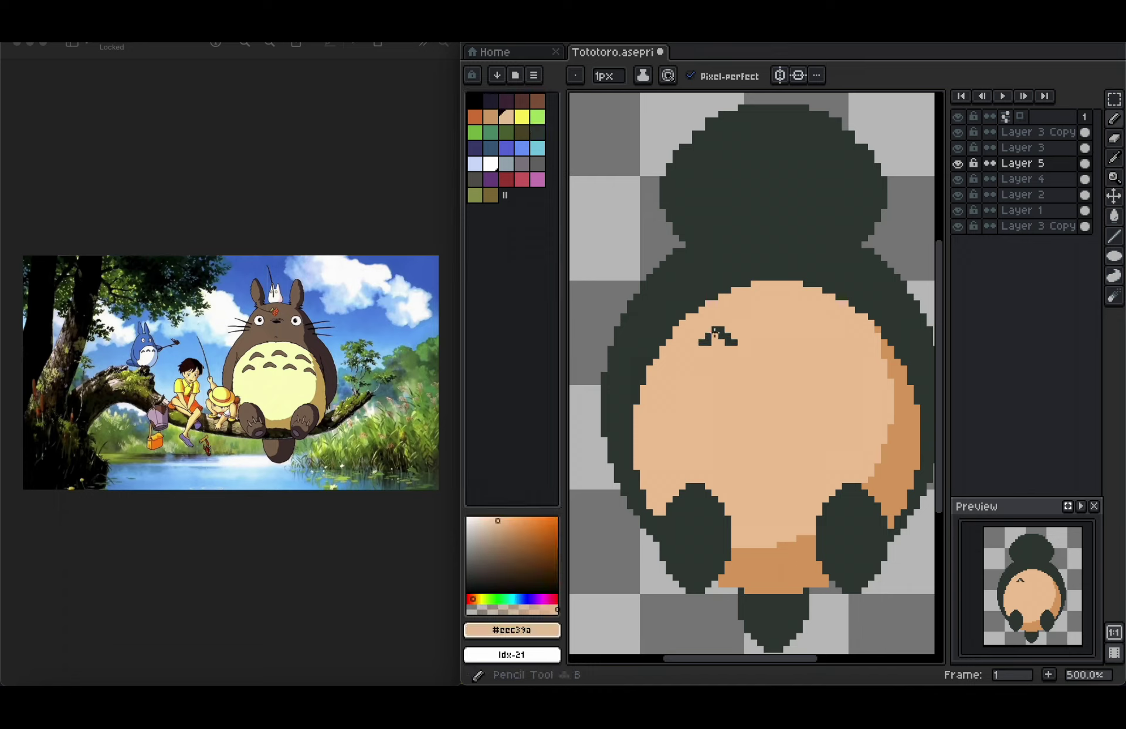
key(ctrl)
Duplicate the arch mark's layer twice and arrange the copies as a row of three across the upper belly.
right_click(1022, 164)
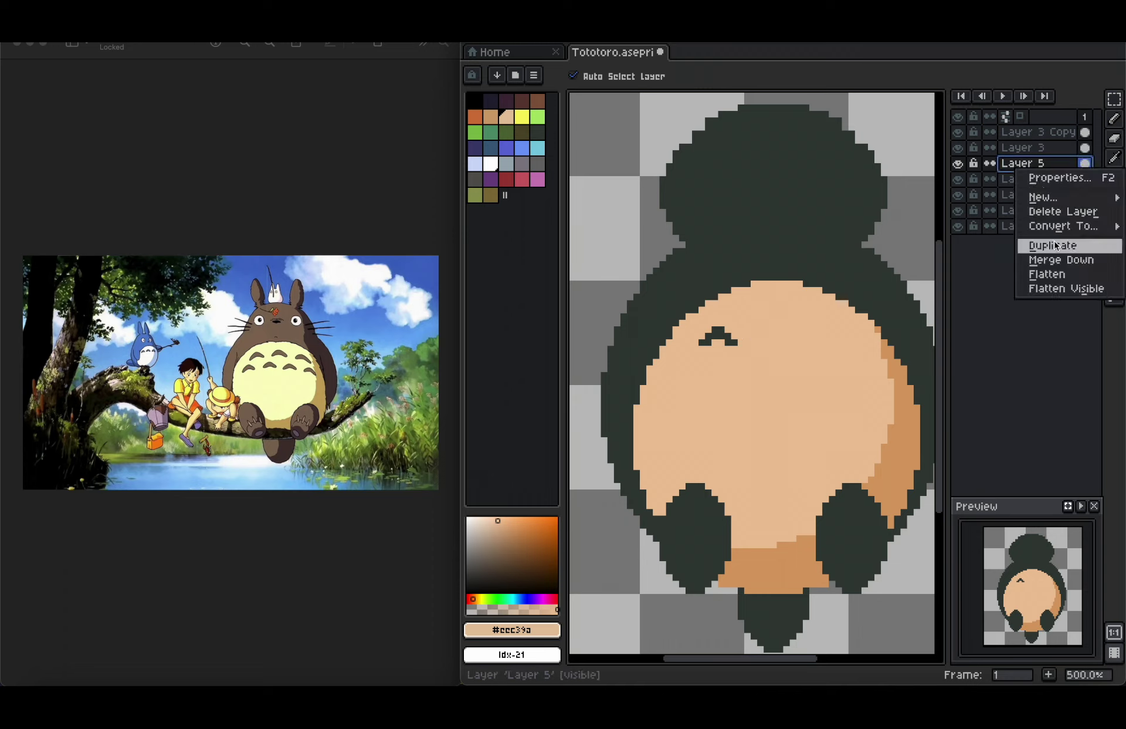
click(1044, 244)
drag(723, 333, 770, 325)
right_click(1022, 163)
click(1044, 244)
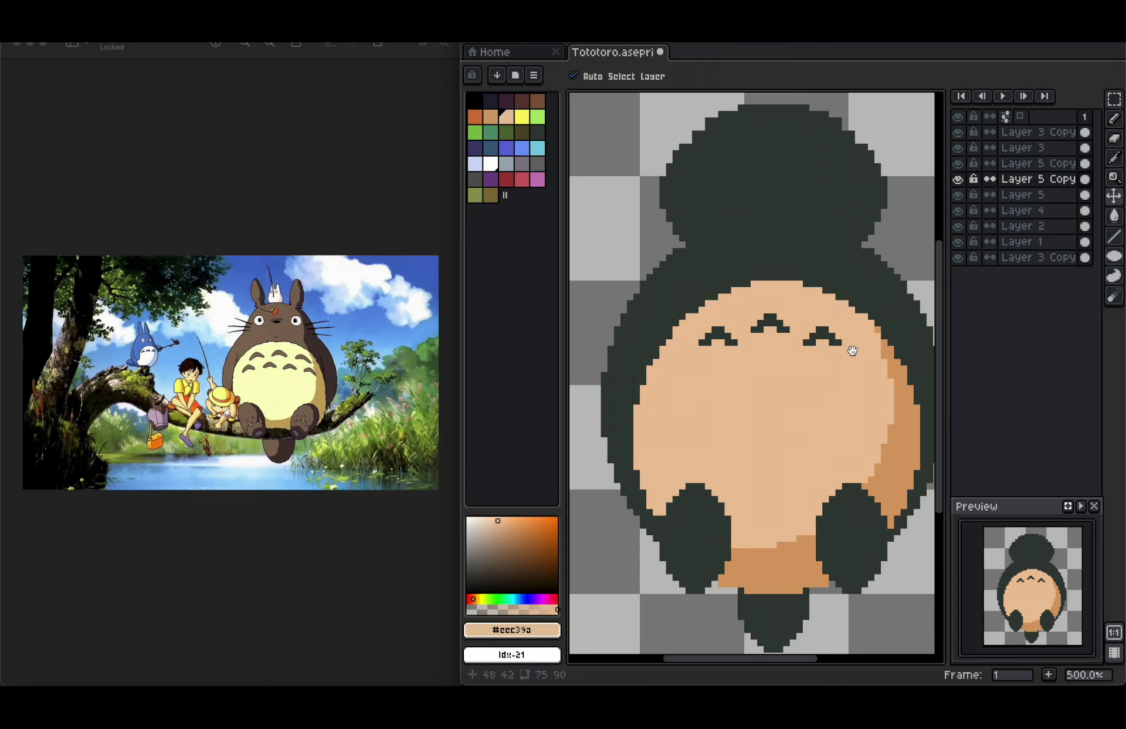
click(1028, 195)
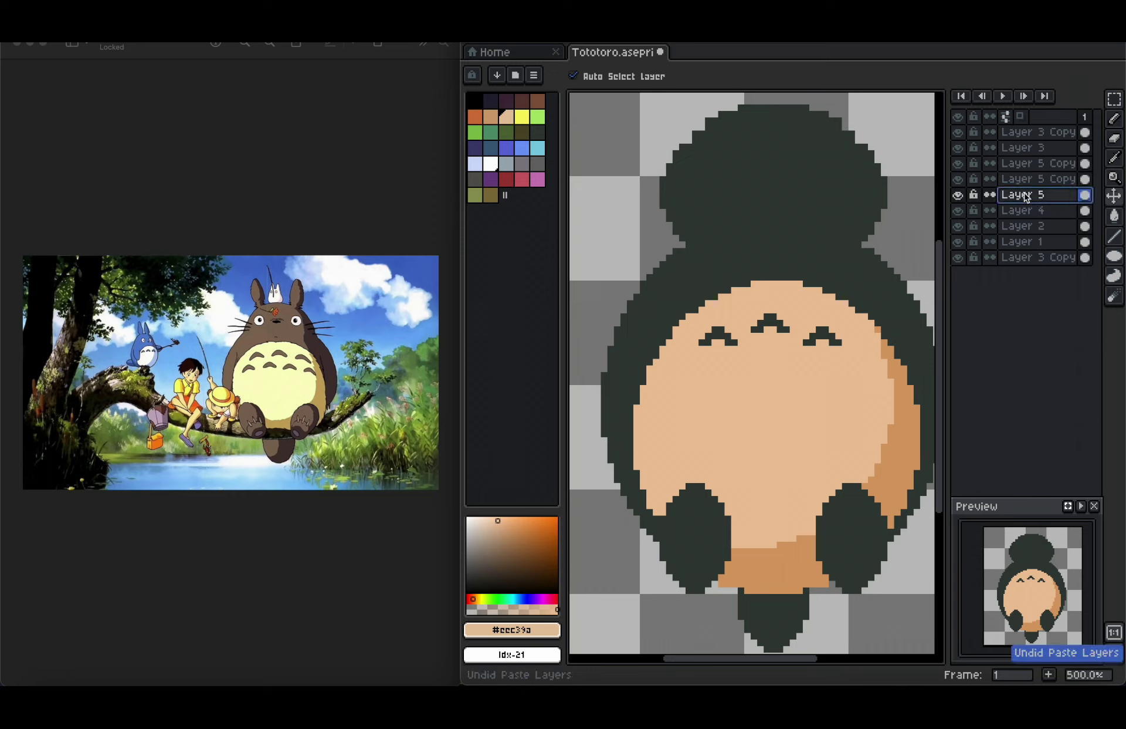
Duplicate the arch mark's layer four times and place the copies as a row of four below the three existing belly marks.
right_click(1033, 199)
click(1053, 276)
drag(718, 338, 843, 376)
right_click(1030, 195)
click(1050, 271)
right_click(1022, 194)
click(1047, 269)
click(1018, 257)
shift+click(1032, 163)
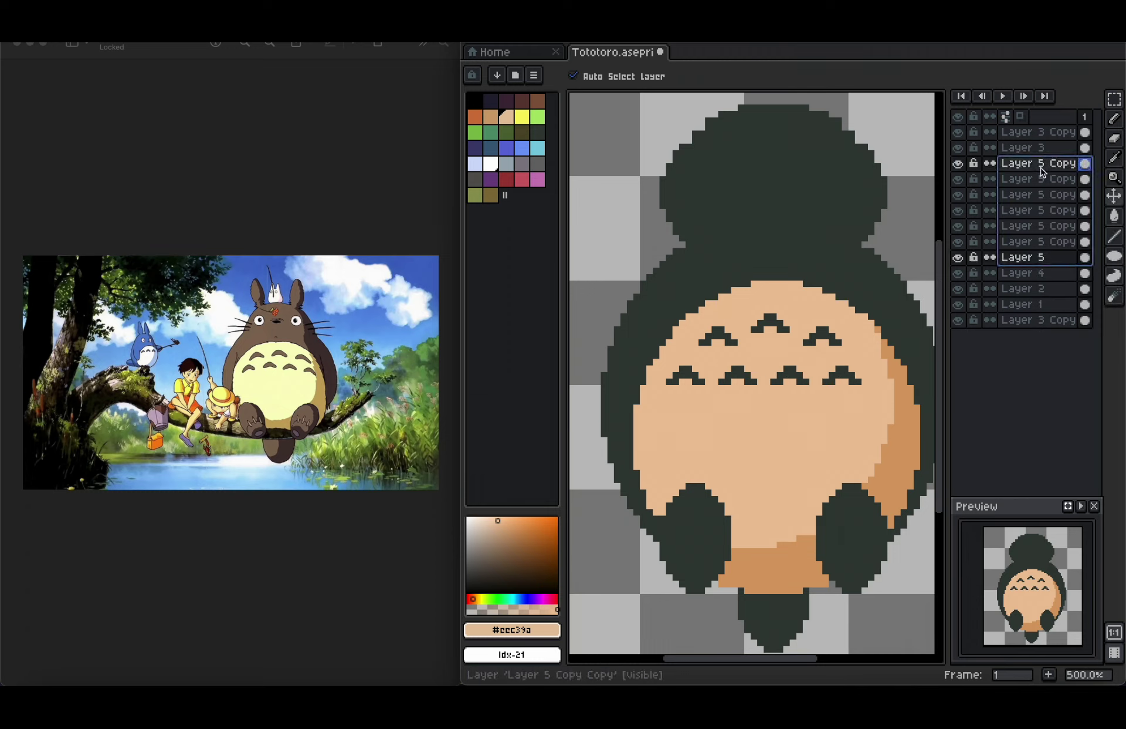
right_click(1018, 168)
click(1063, 262)
key(super+z)
Shift the arch marks of both rows slightly to the right so they sit centred on the belly, and save the file.
click(801, 376)
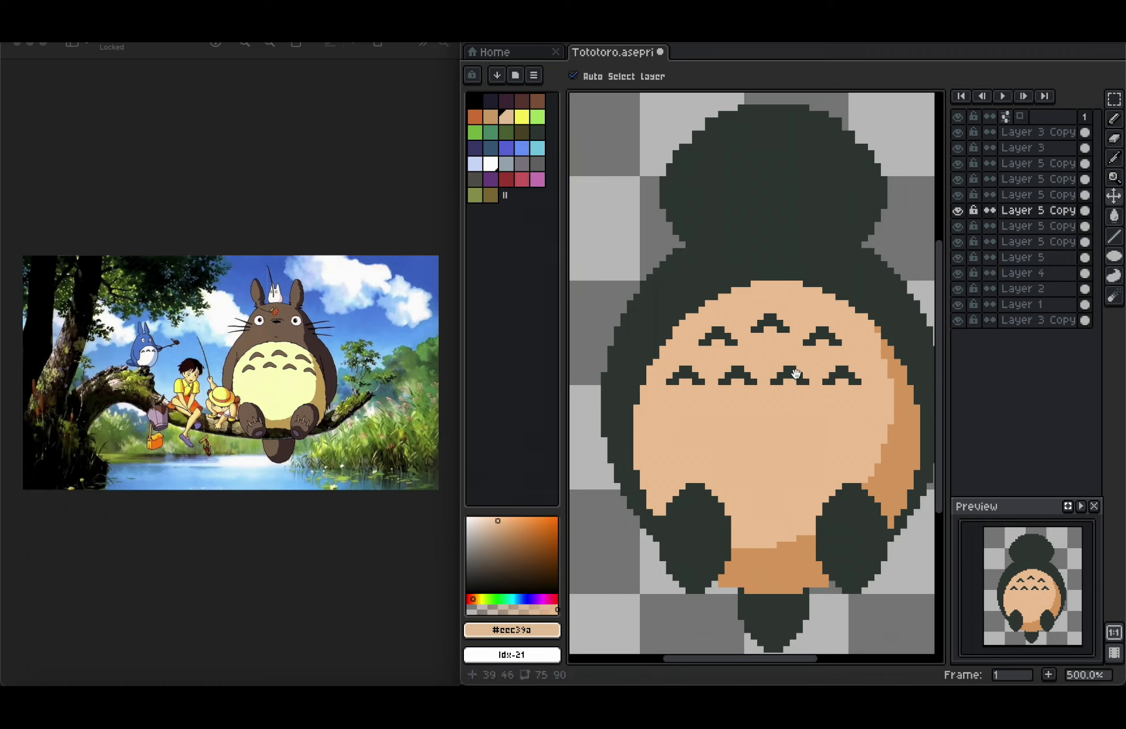
drag(841, 375, 794, 373)
drag(740, 374, 746, 374)
drag(693, 373, 700, 374)
drag(832, 336, 839, 337)
drag(775, 325, 742, 337)
drag(852, 375, 803, 376)
drag(744, 376, 699, 375)
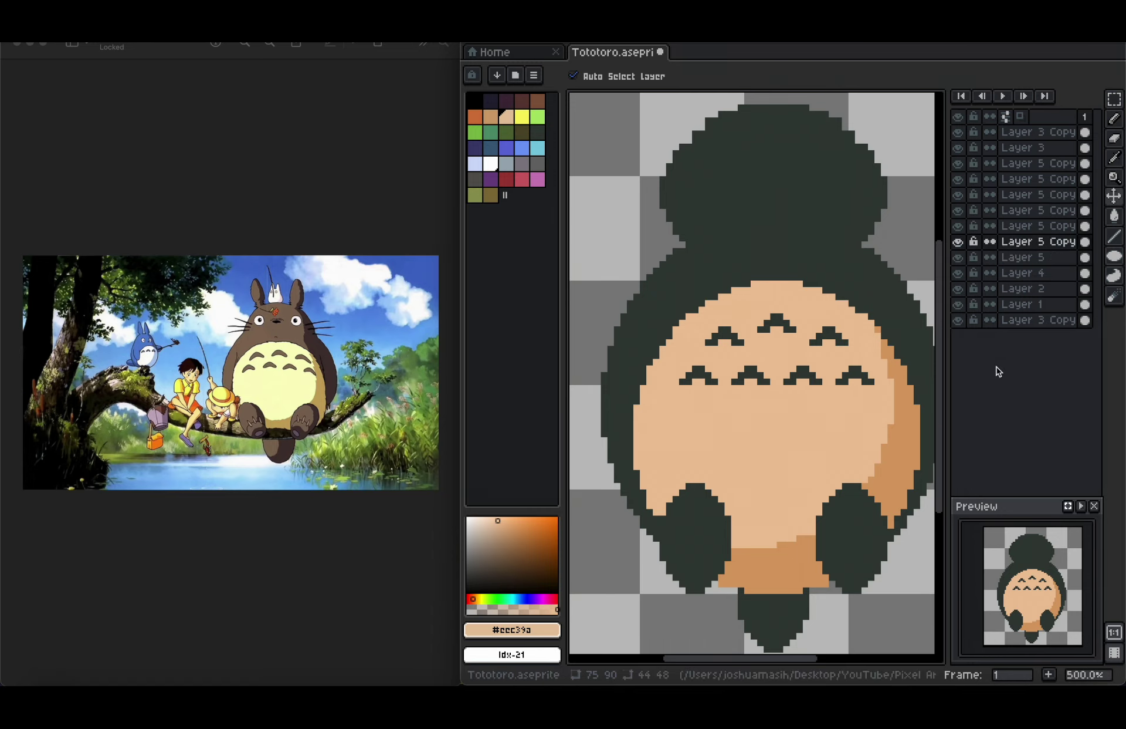
key(ctrl+s)
scroll(842, 403, down, 1)
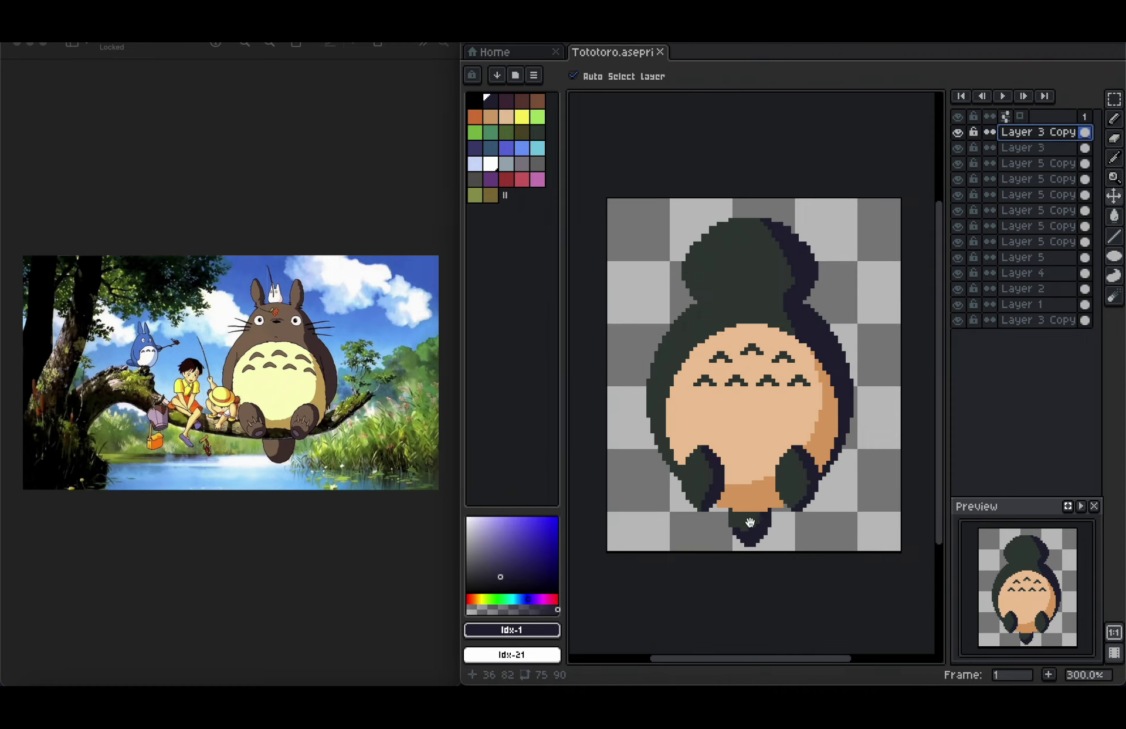
click(750, 523)
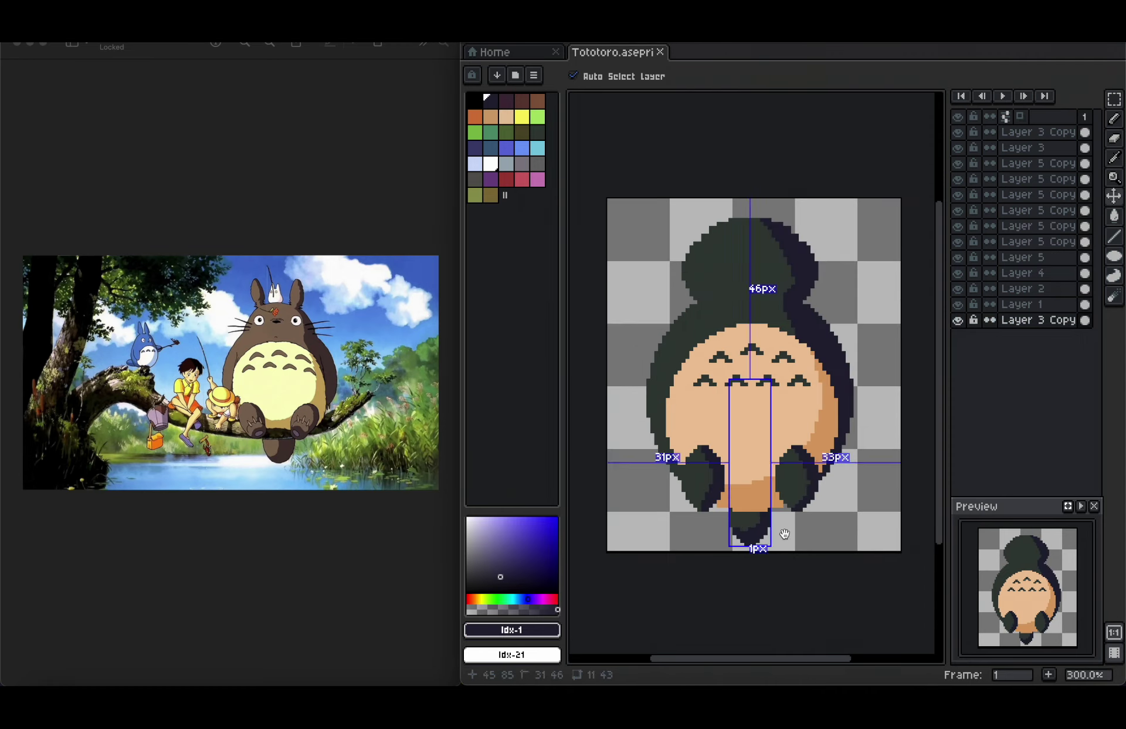
key(super+t)
key(Escape)
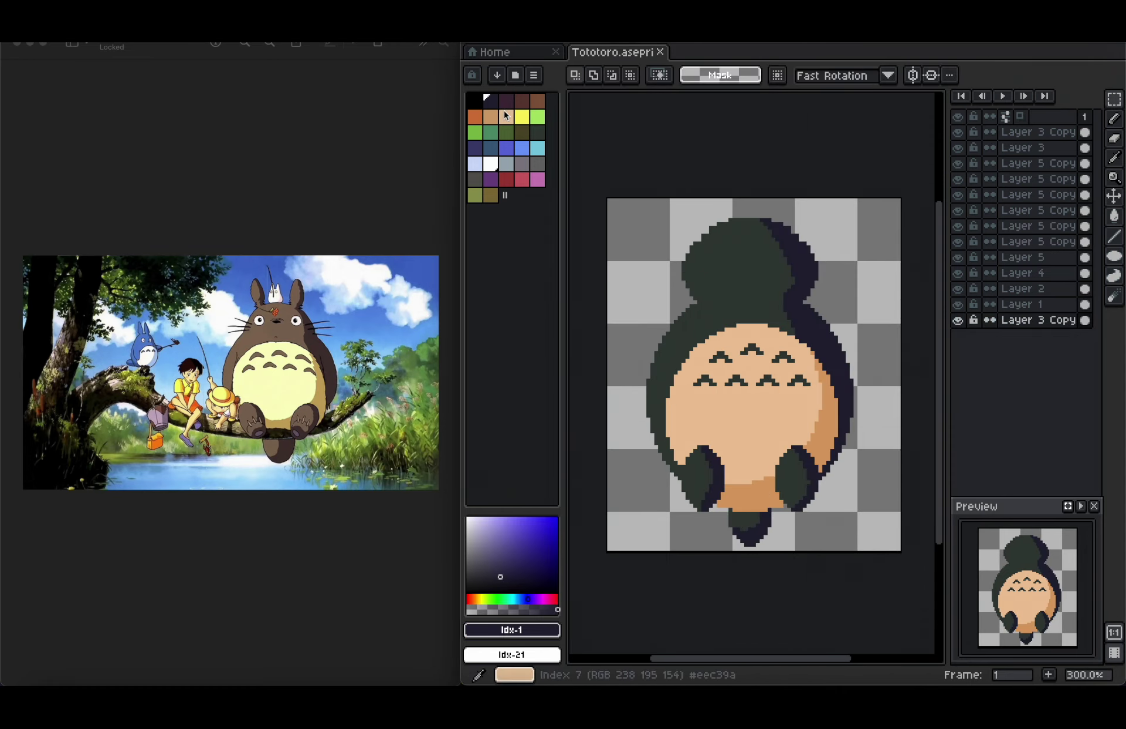
Set the canvas height to 110 px, adding 10 px borders above and below the drawing.
click(85, 17)
mouse_move(118, 18)
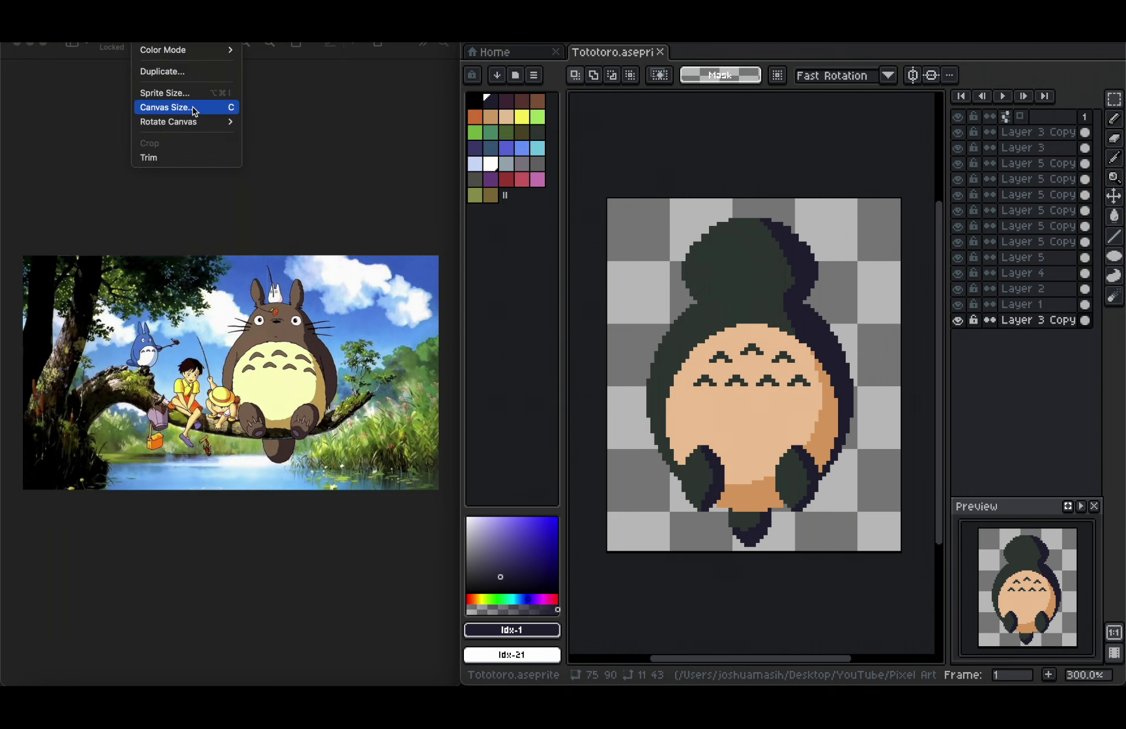
click(193, 106)
text(110)
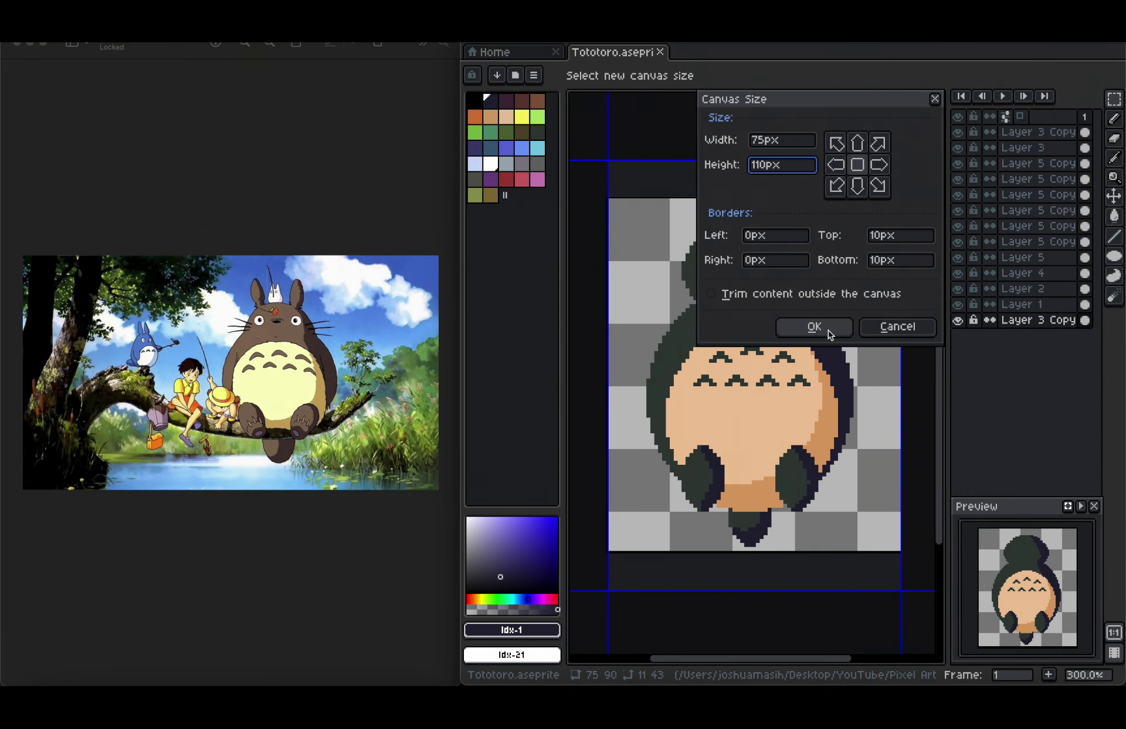
click(827, 329)
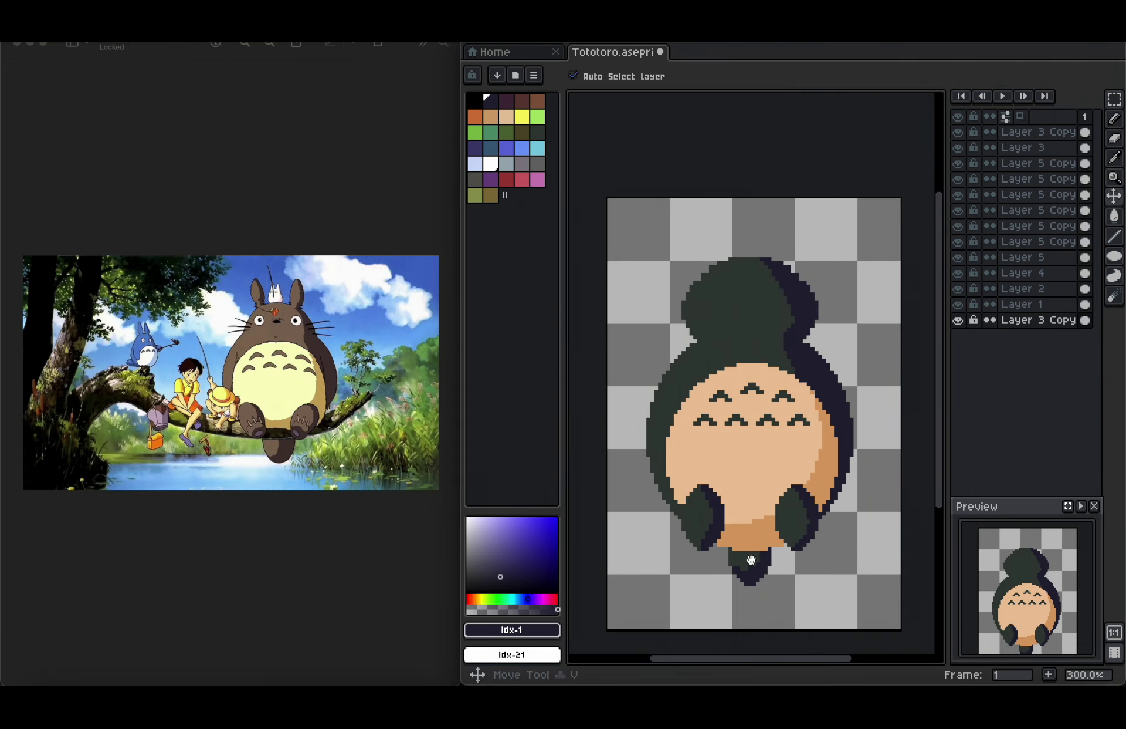
Enlarge the tail to about 15 by 47 px, keep it centred under the body, and save the file.
drag(726, 415, 755, 565)
key(Left)
click(816, 588)
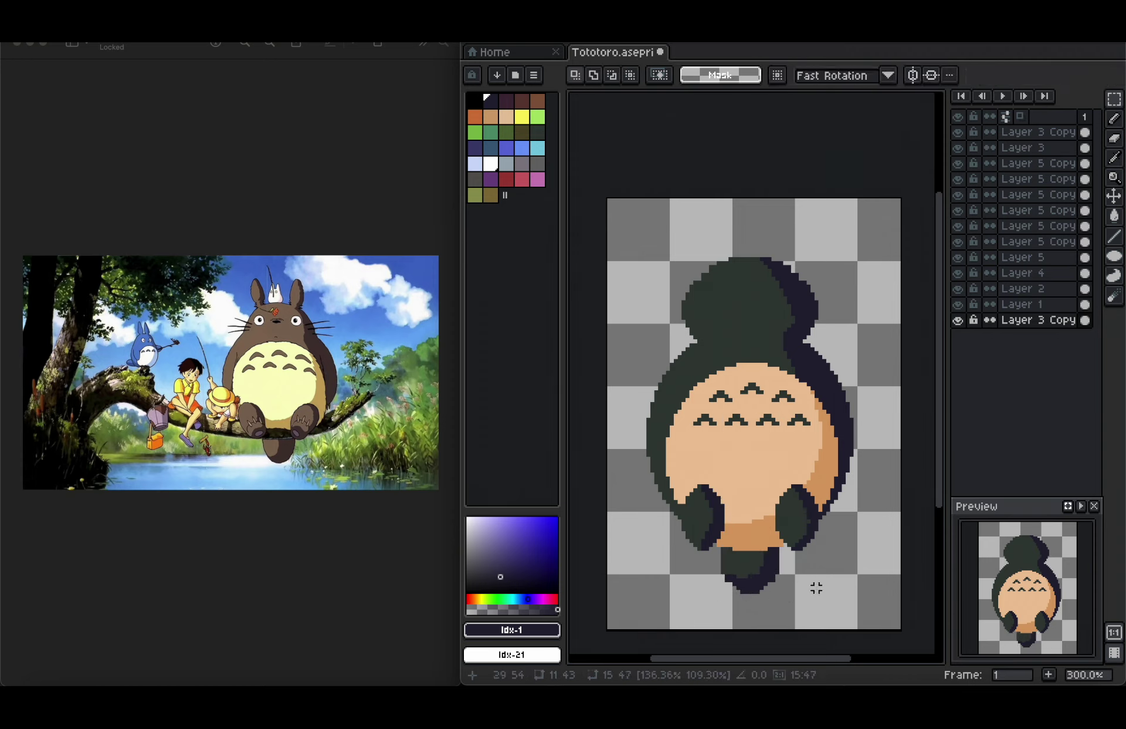
key(ctrl+s)
key(v)
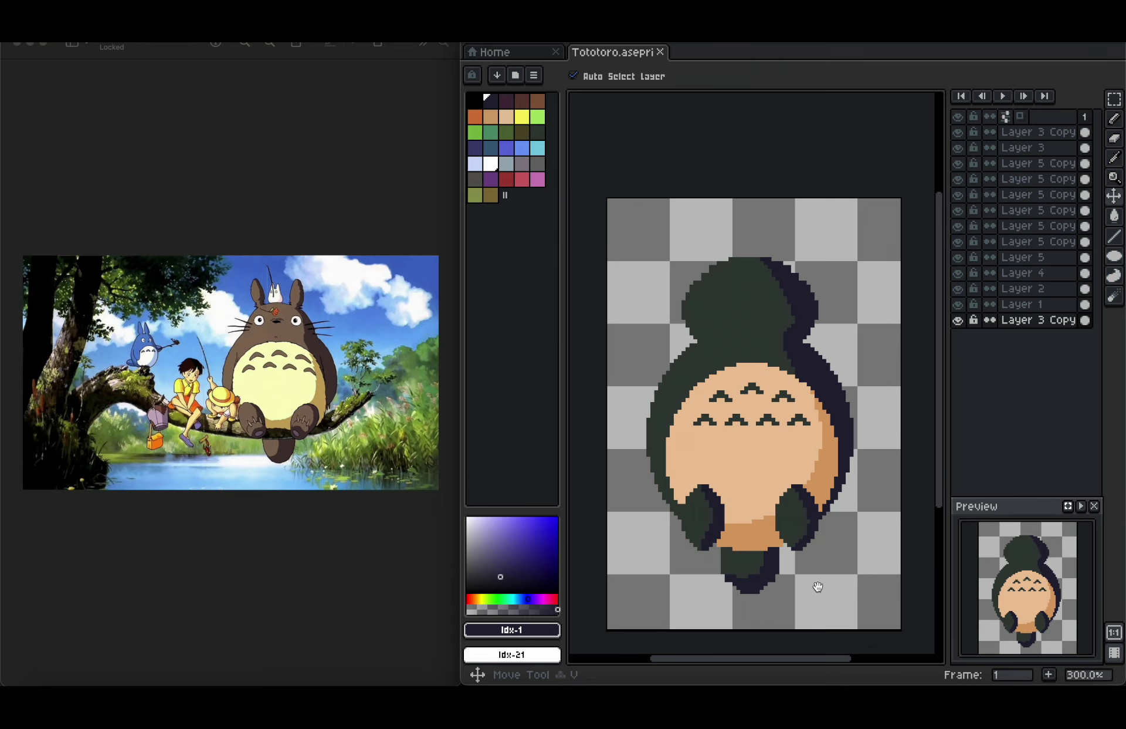
click(797, 525)
key(ctrl+t)
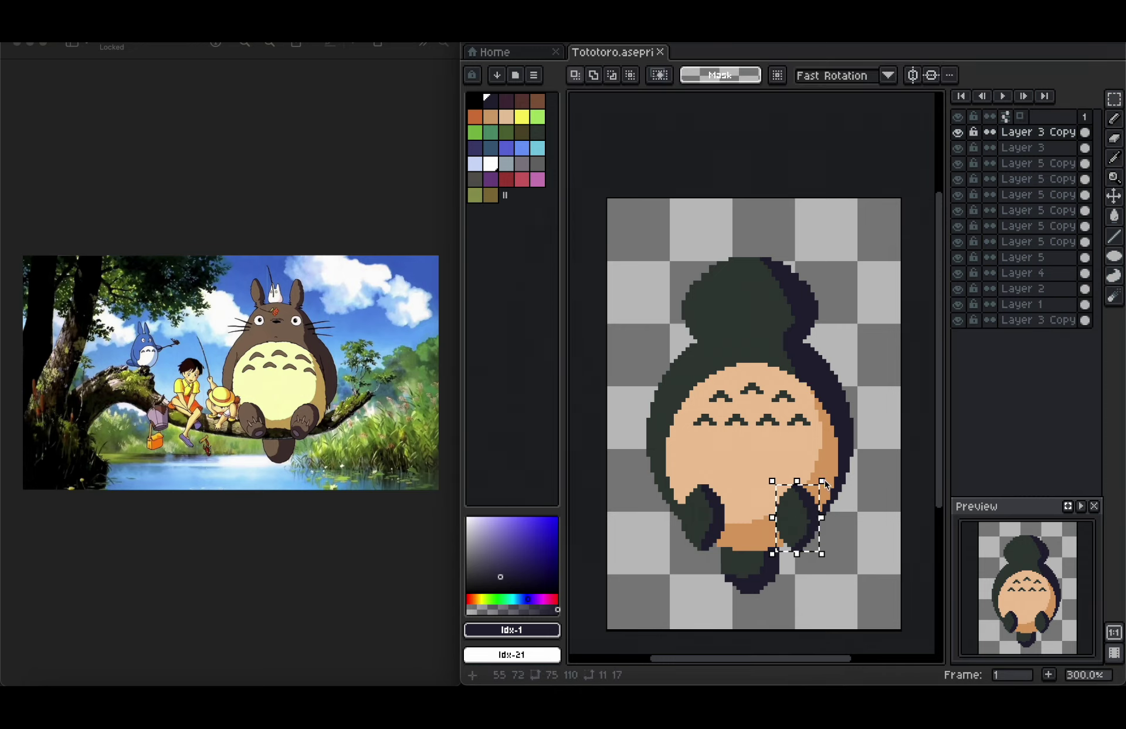
drag(826, 484, 829, 486)
key(ctrl+z)
key(ctrl+d)
On a new layer above all others, draw a small round white (index 21) eye about 4 by 4 px on the head's left half.
scroll(768, 550, up, 1)
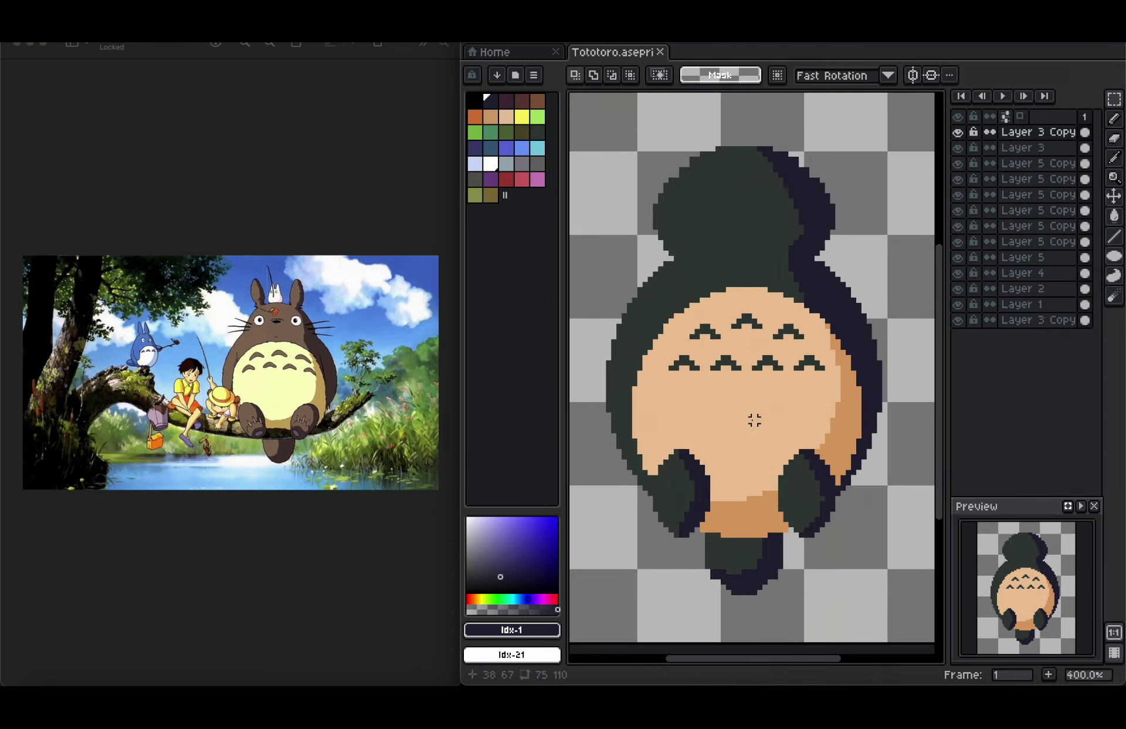
scroll(755, 420, up, 2)
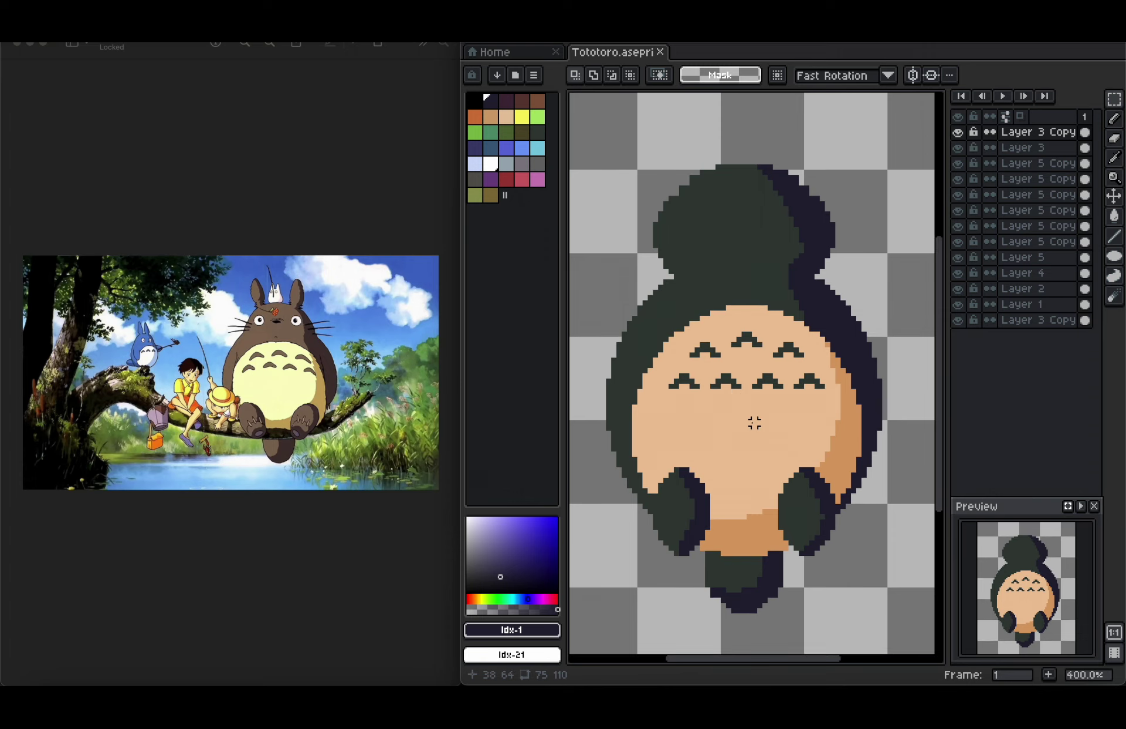
click(1046, 134)
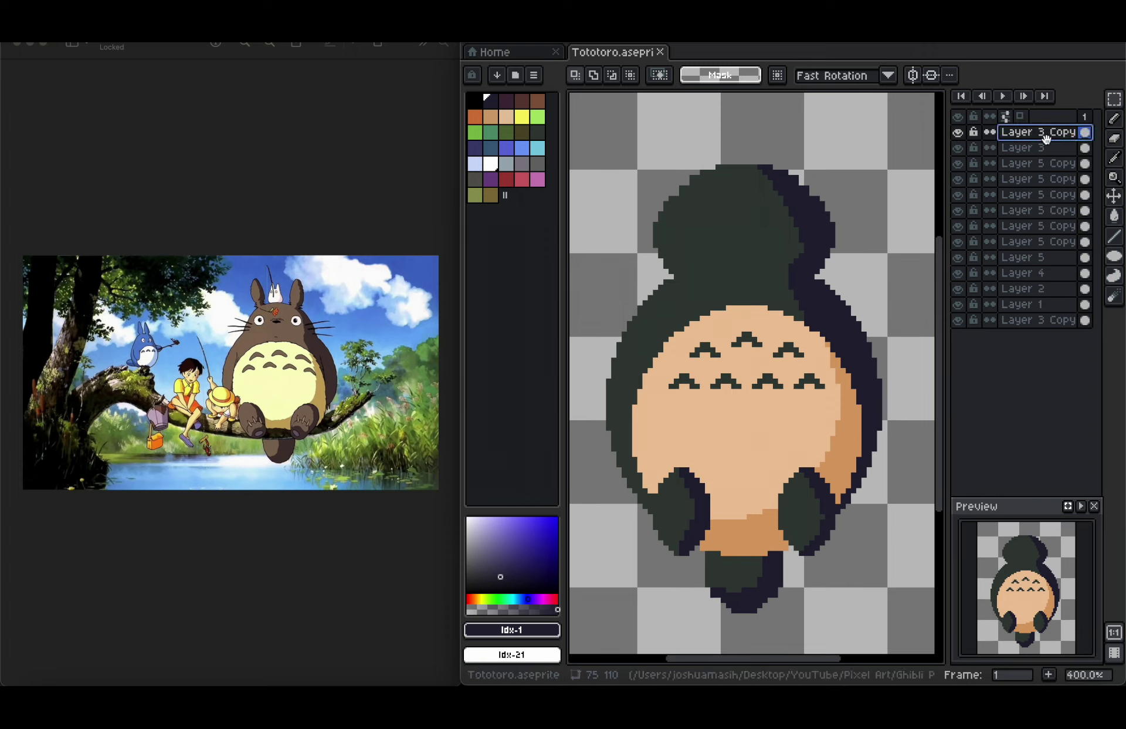
key(shift+n)
click(491, 163)
key(b)
click(608, 75)
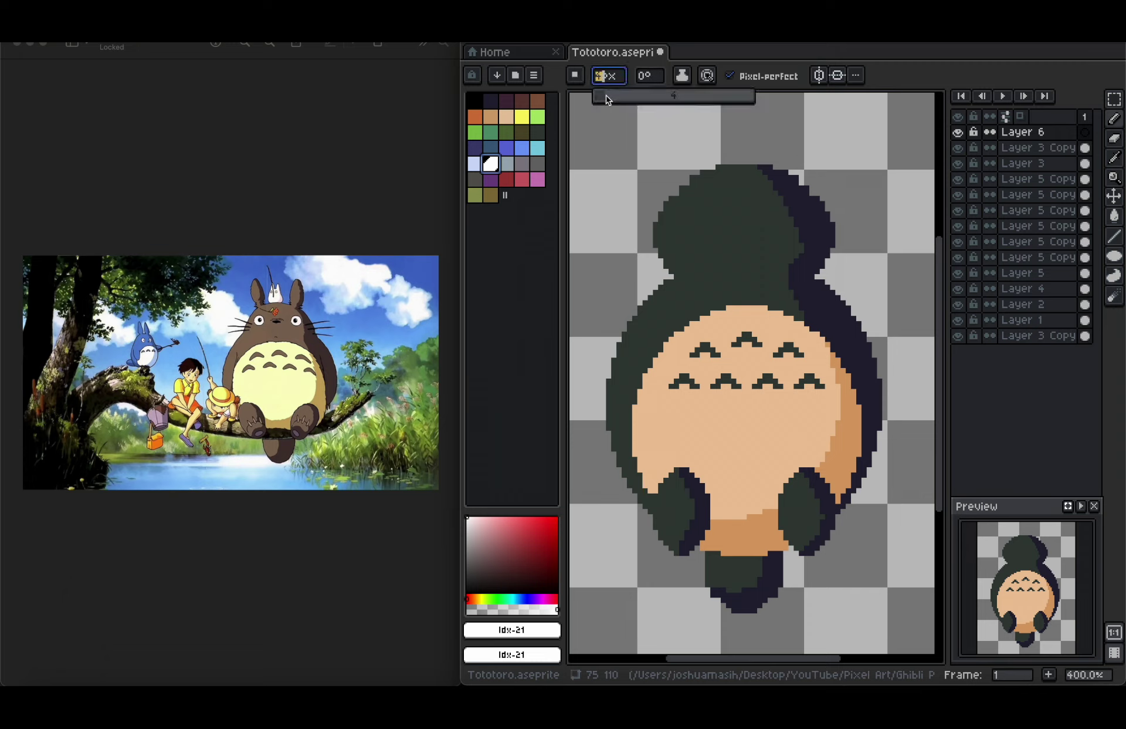
drag(608, 97, 597, 97)
click(1114, 257)
mouse_move(701, 203)
mouse_down()
mouse_move(729, 234)
mouse_move(704, 208)
mouse_move(778, 210)
mouse_up()
key(super+z)
key(v)
key(ctrl+z)
key(b)
key(v)
alt+click(731, 211)
Duplicate the eye's layer, place the copy on the right half of the head and adjust the spacing between both eyes.
right_click(1050, 133)
click(1065, 211)
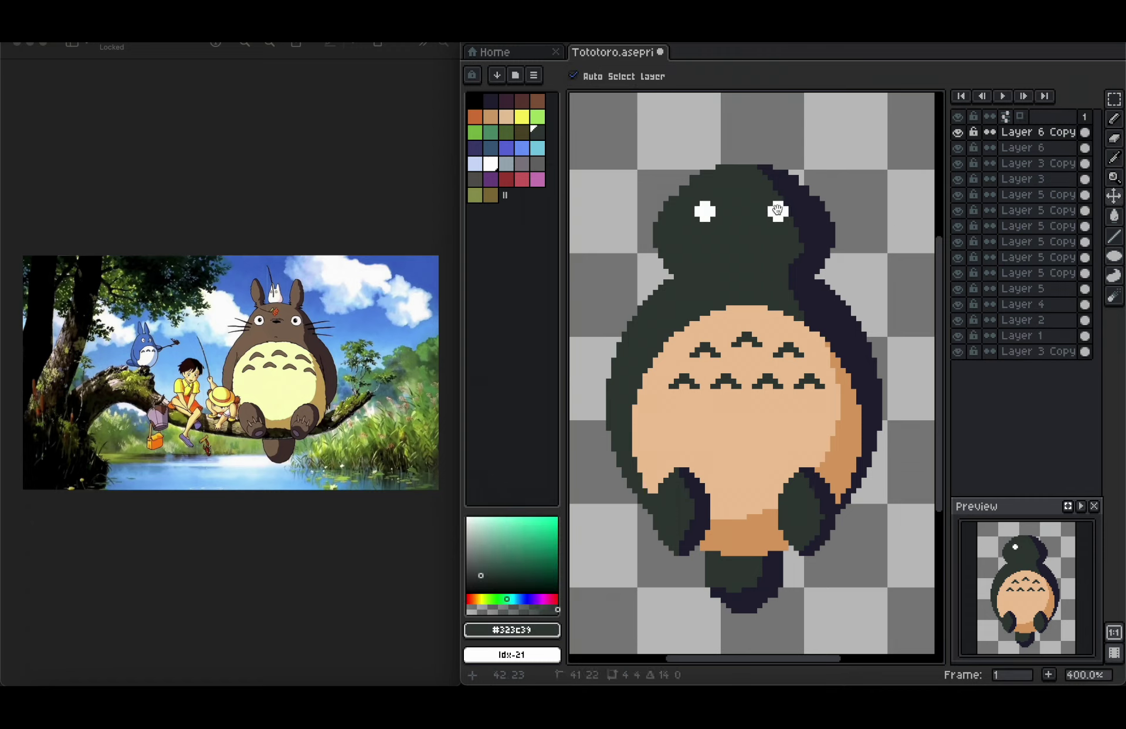
drag(707, 211, 702, 211)
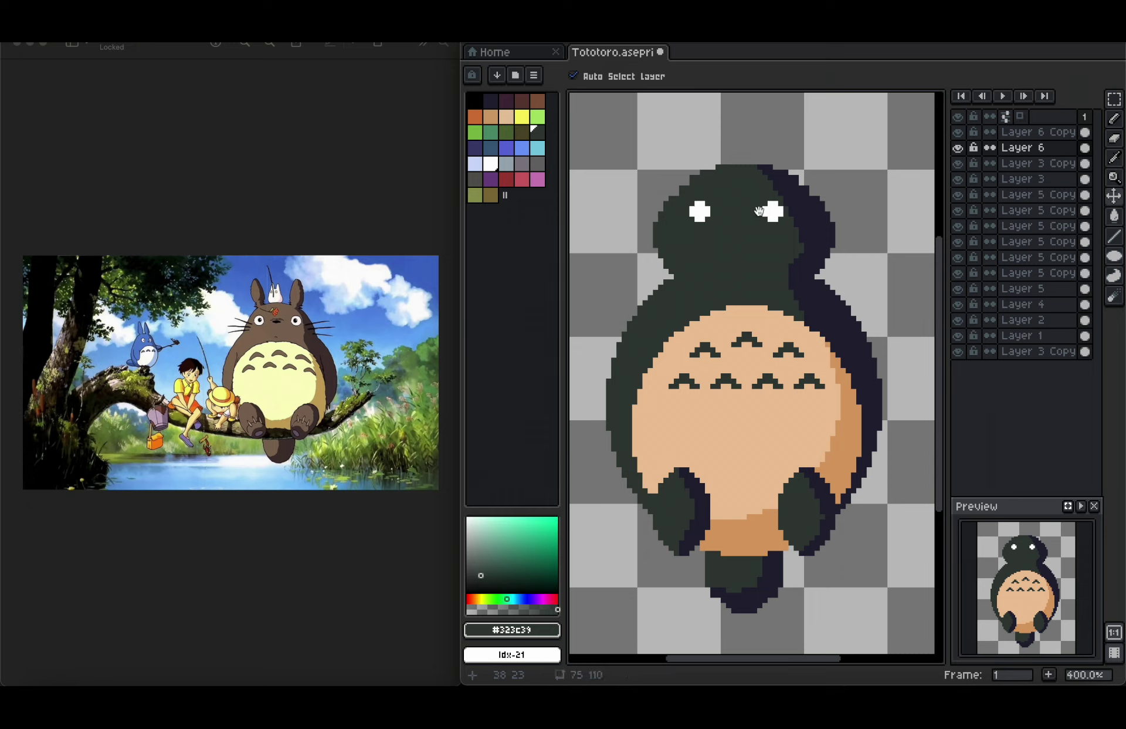
drag(773, 211, 779, 211)
On a new layer above the eyes, pencil dark navy (index 1) pupils, a nose and a small arch above the belly at 1 px.
key(shift+n)
click(490, 101)
key(b)
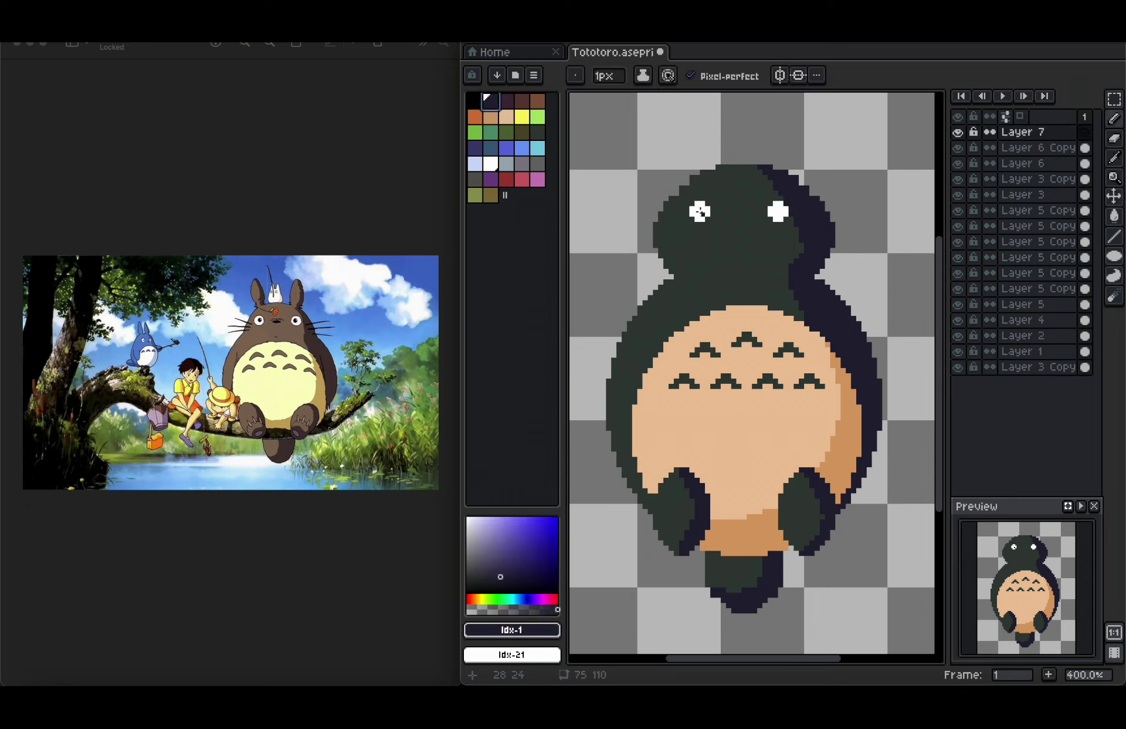
click(700, 212)
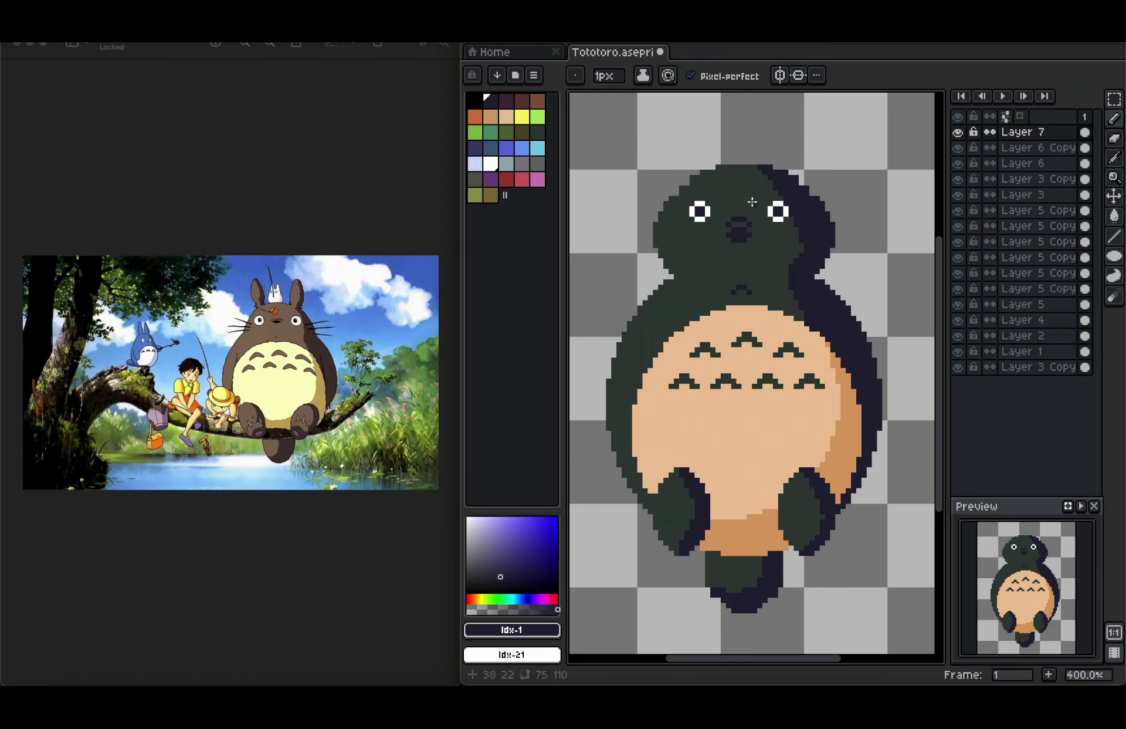
key(v)
drag(740, 229, 740, 237)
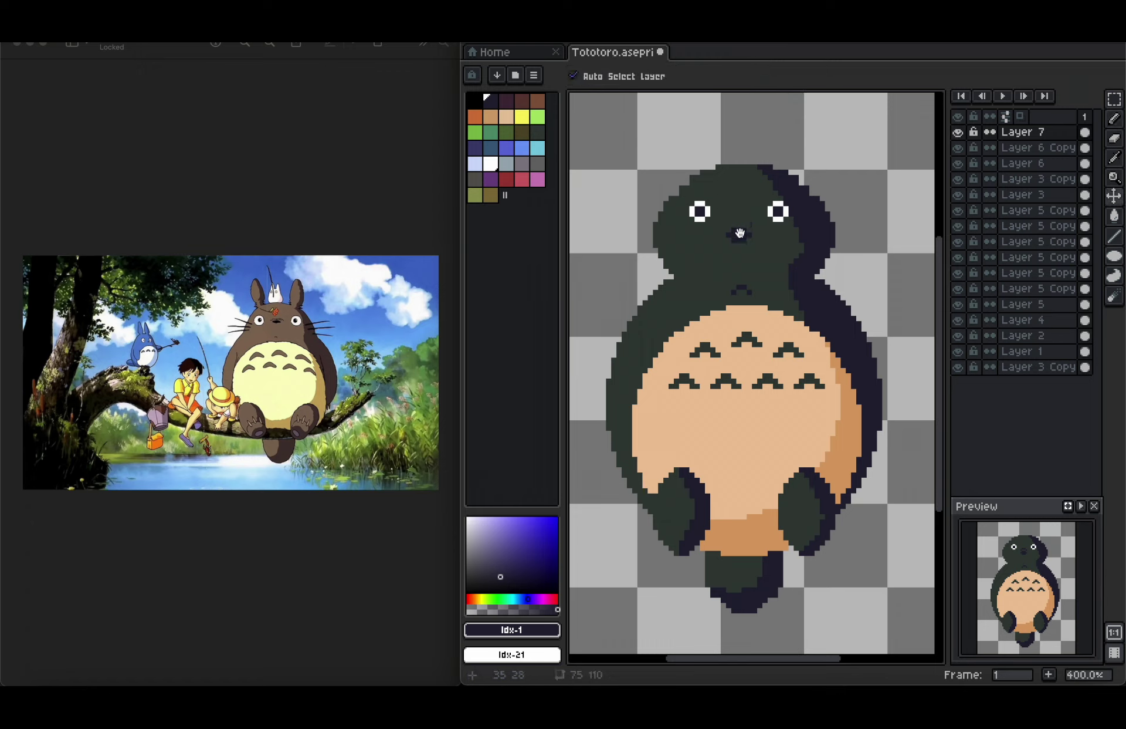
On a new layer below the pupils and nose, draw a dark green (#323c39) filled ellipse about 8 by 17 px as the left ear.
click(1045, 150)
key(shift+n)
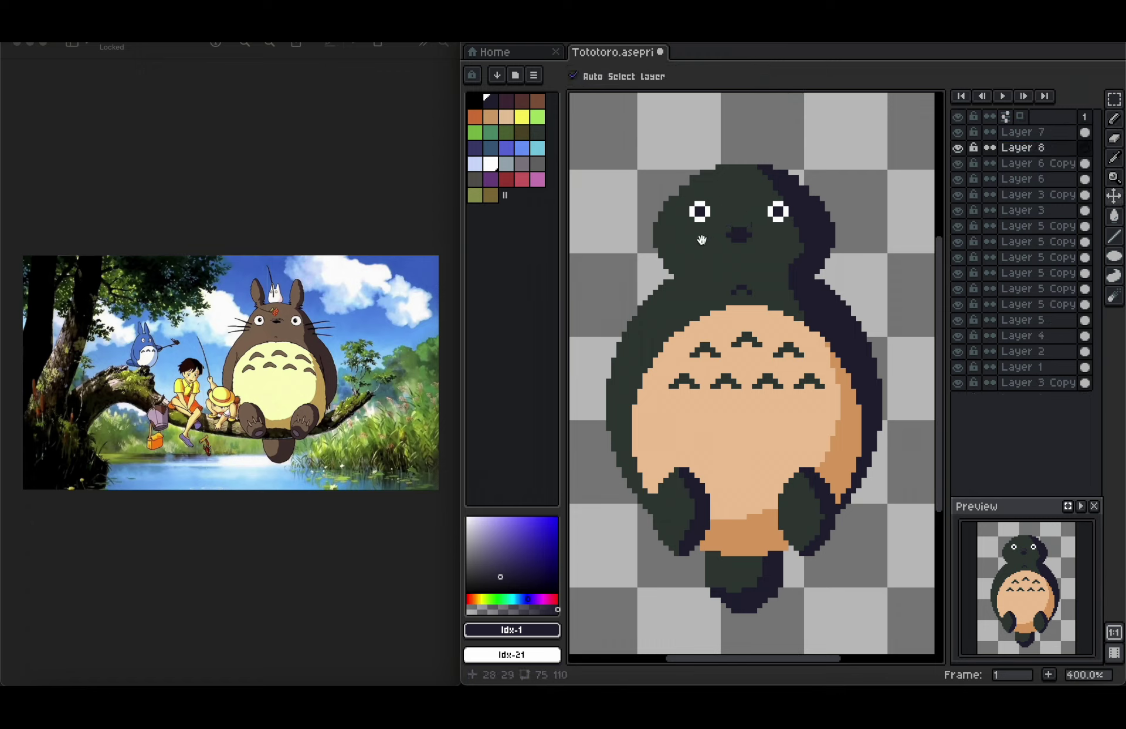
key(i)
click(778, 245)
click(1114, 255)
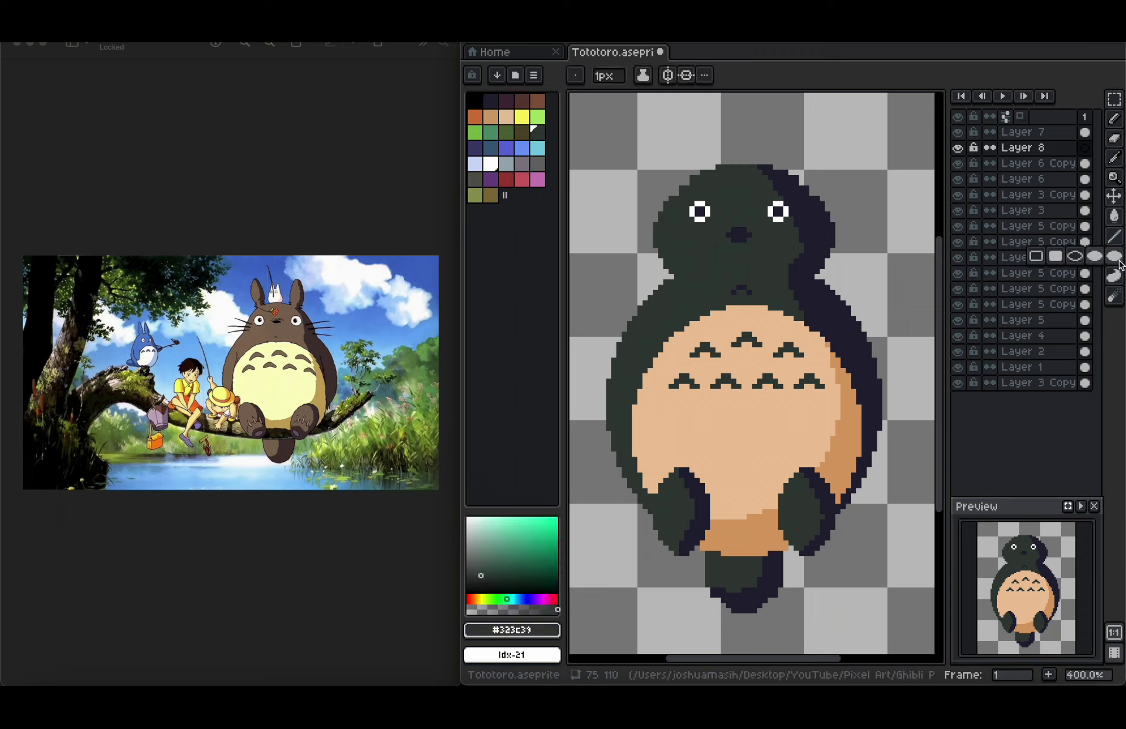
drag(657, 110, 695, 192)
key(v)
drag(676, 153, 687, 154)
key(super+t)
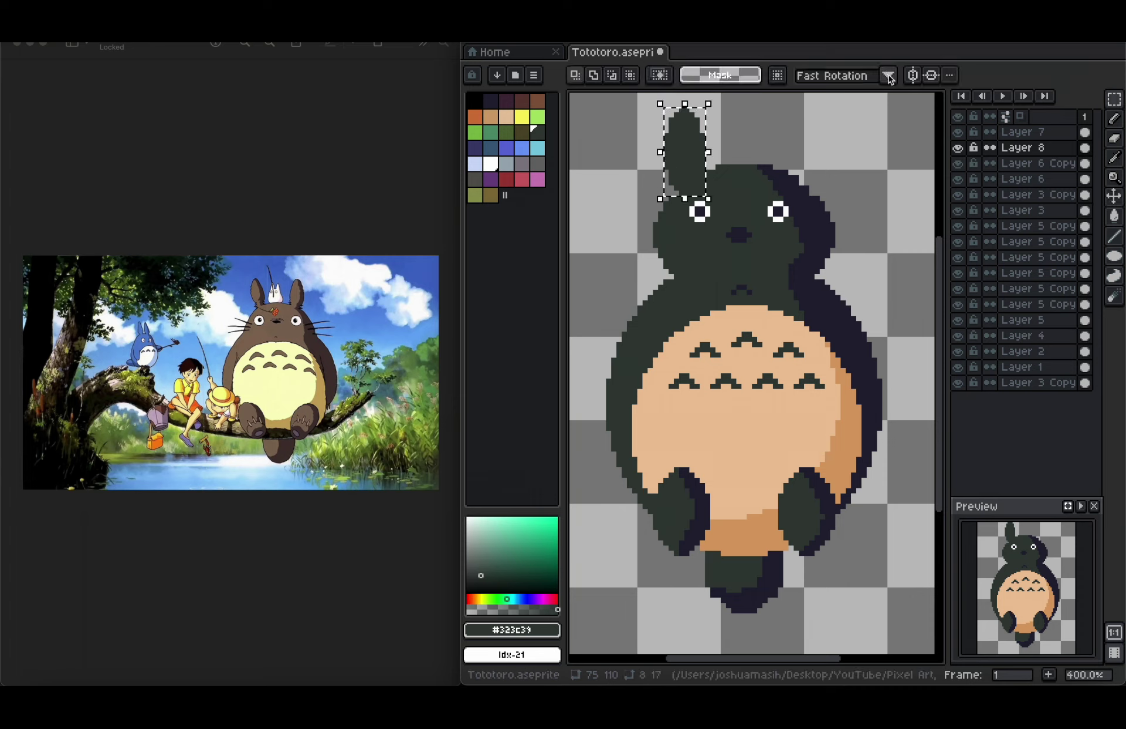
key(super+d)
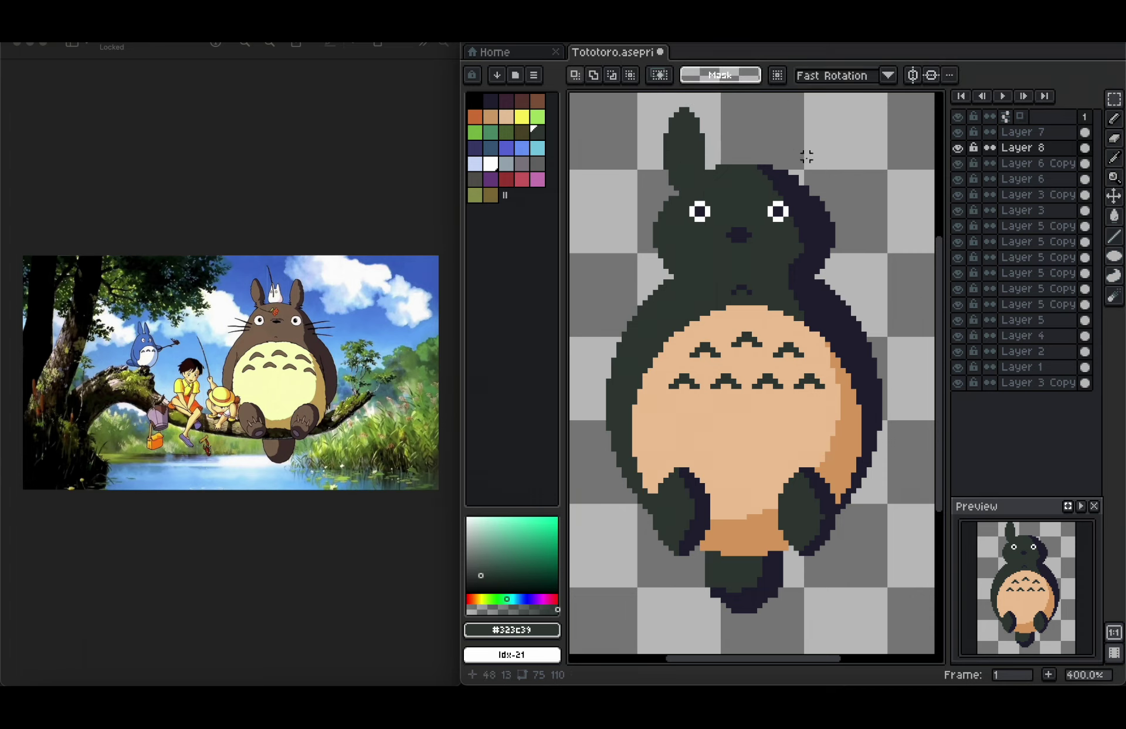
key(super+z)
Duplicate the ear's layer, move the copy to the right side of the head and reorder it directly beneath Layer 1.
key(super+j)
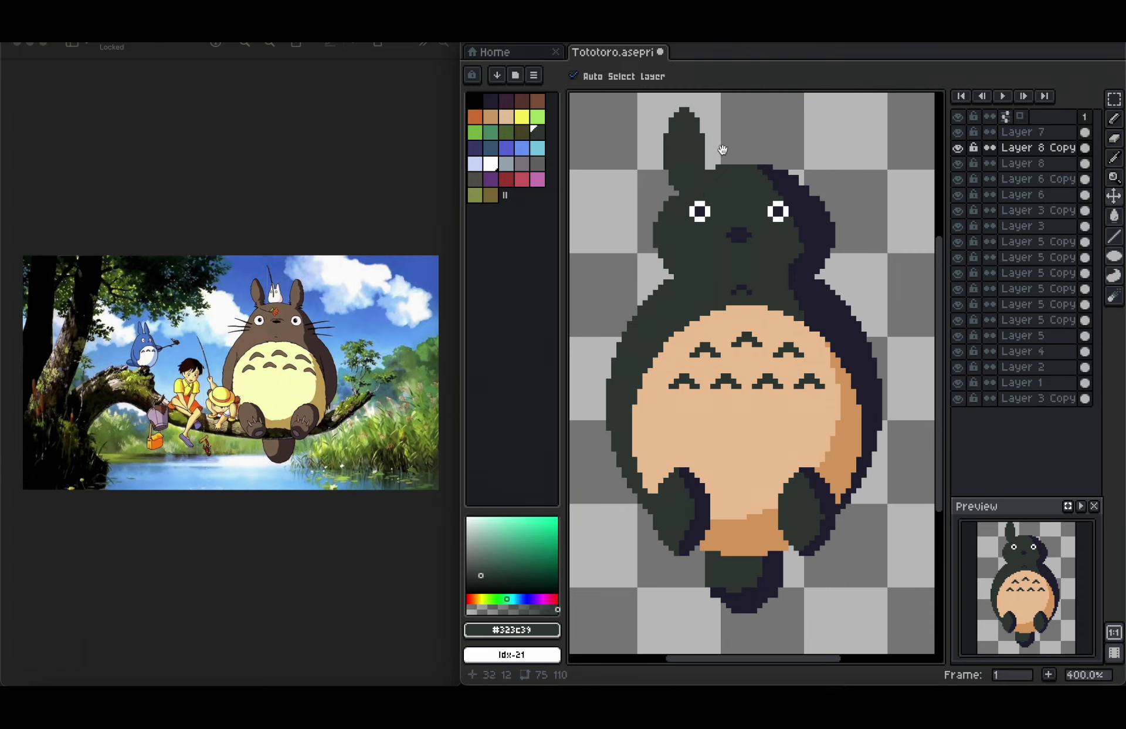
drag(685, 151, 795, 151)
click(1065, 151)
drag(1064, 151, 1042, 382)
click(820, 229)
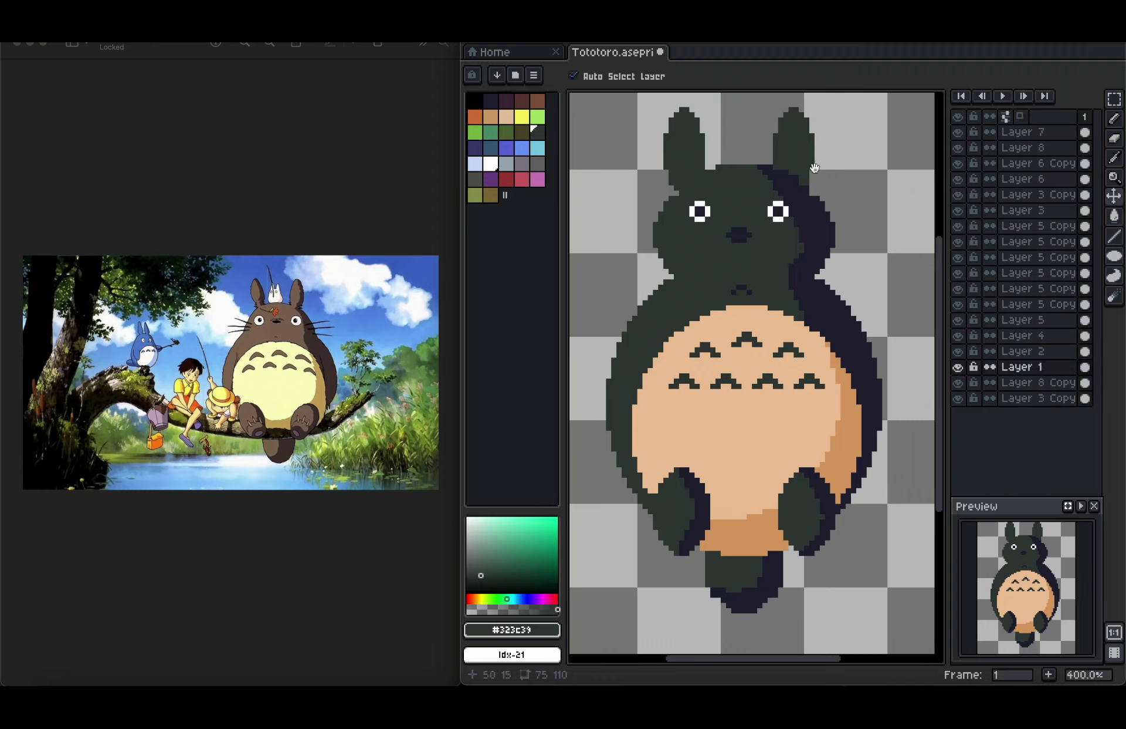
Select the right ear's pixels, shade its right edge with dark navy (#222034) using a 5 px pencil, and clear the selection.
key(i)
click(810, 208)
key(b)
super+click(800, 147)
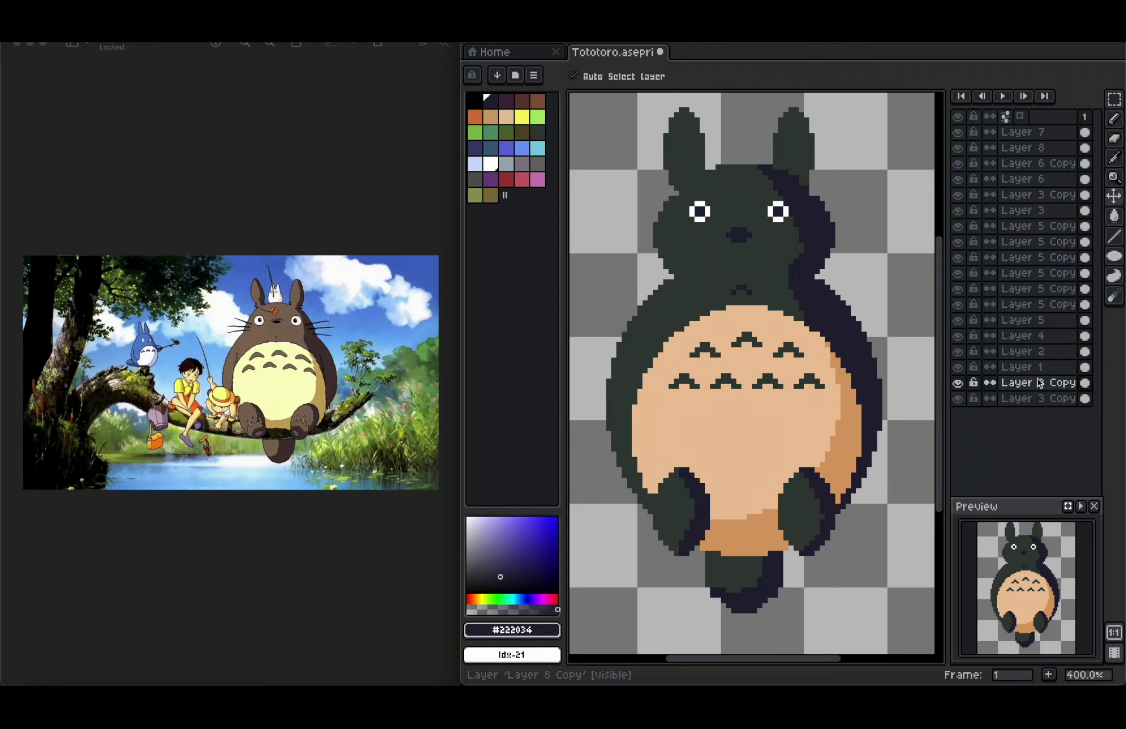
super+click(1085, 383)
click(608, 76)
click(615, 95)
click(608, 76)
click(606, 96)
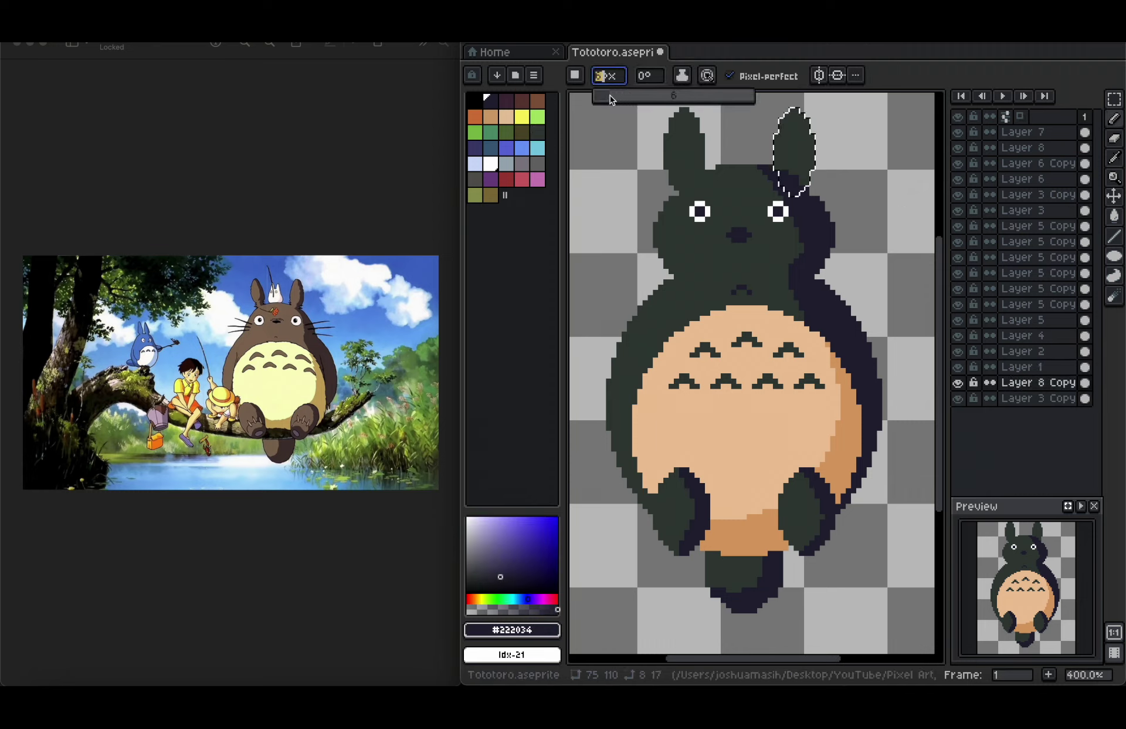
mouse_move(805, 191)
mouse_down()
mouse_move(820, 159)
mouse_move(803, 105)
mouse_up()
key(super+d)
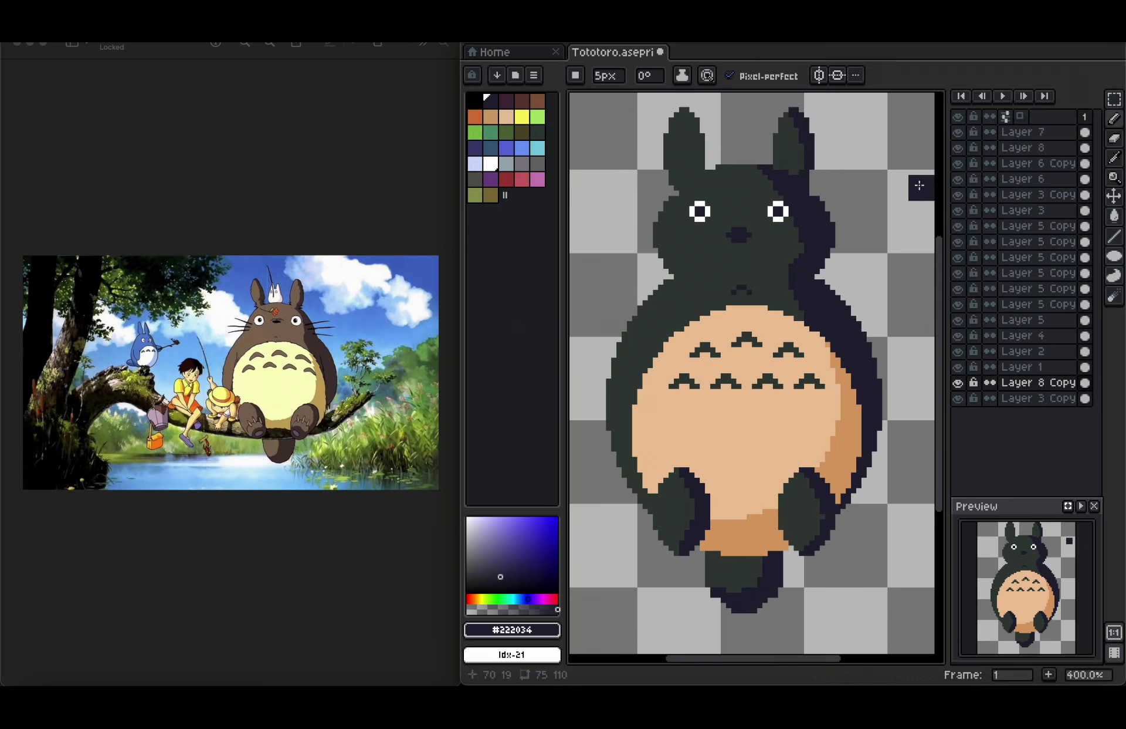
On Layer 6, enlarge the white around the left pupil with a 1 px white pencil and trim its corners into a rounded shape.
super+click(775, 209)
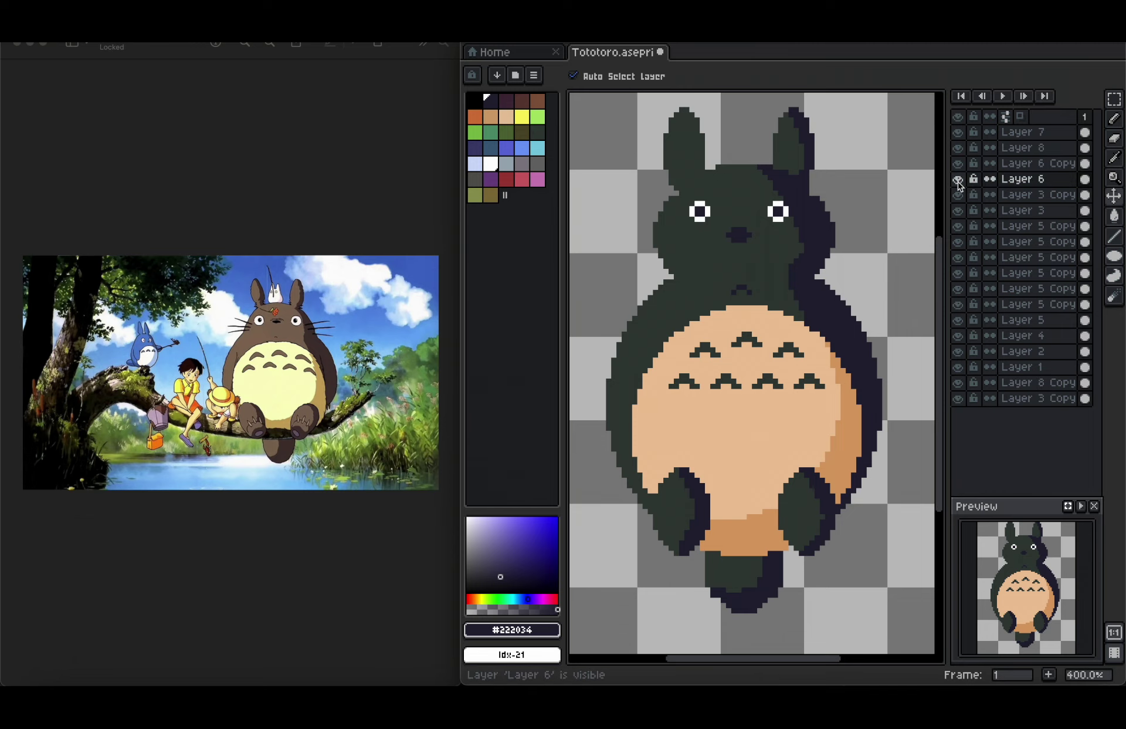
scroll(769, 203, up, 1)
click(611, 81)
text(1)
key(Return)
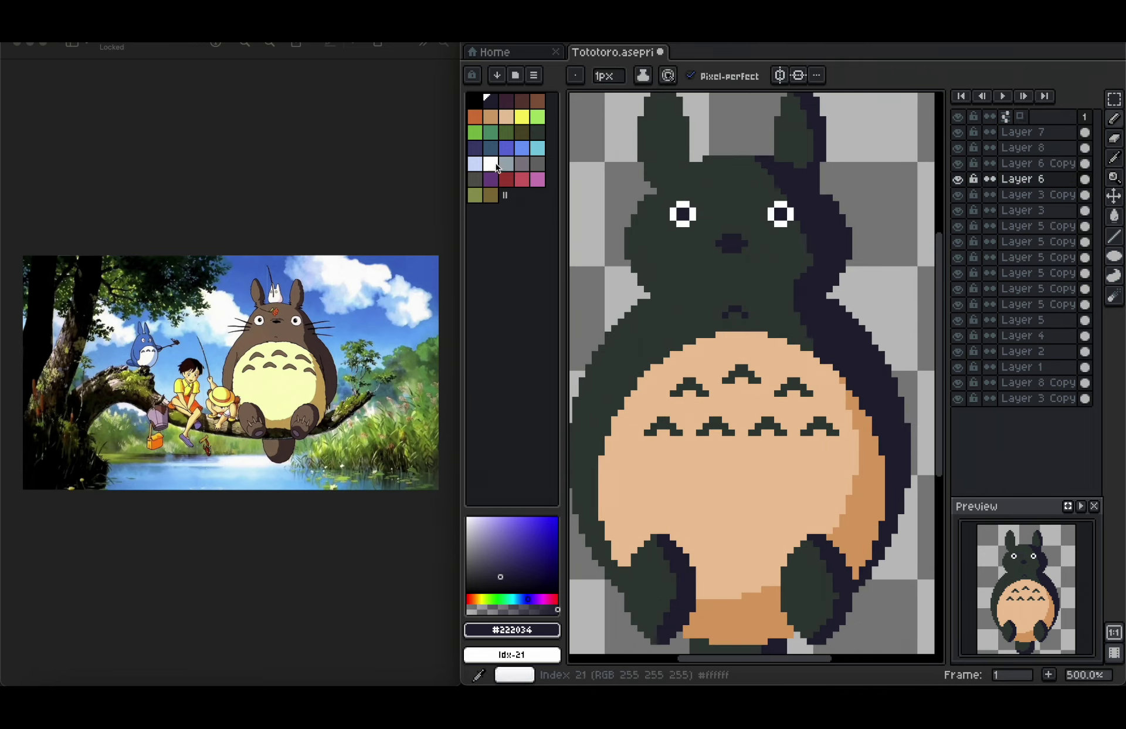
alt+click(673, 205)
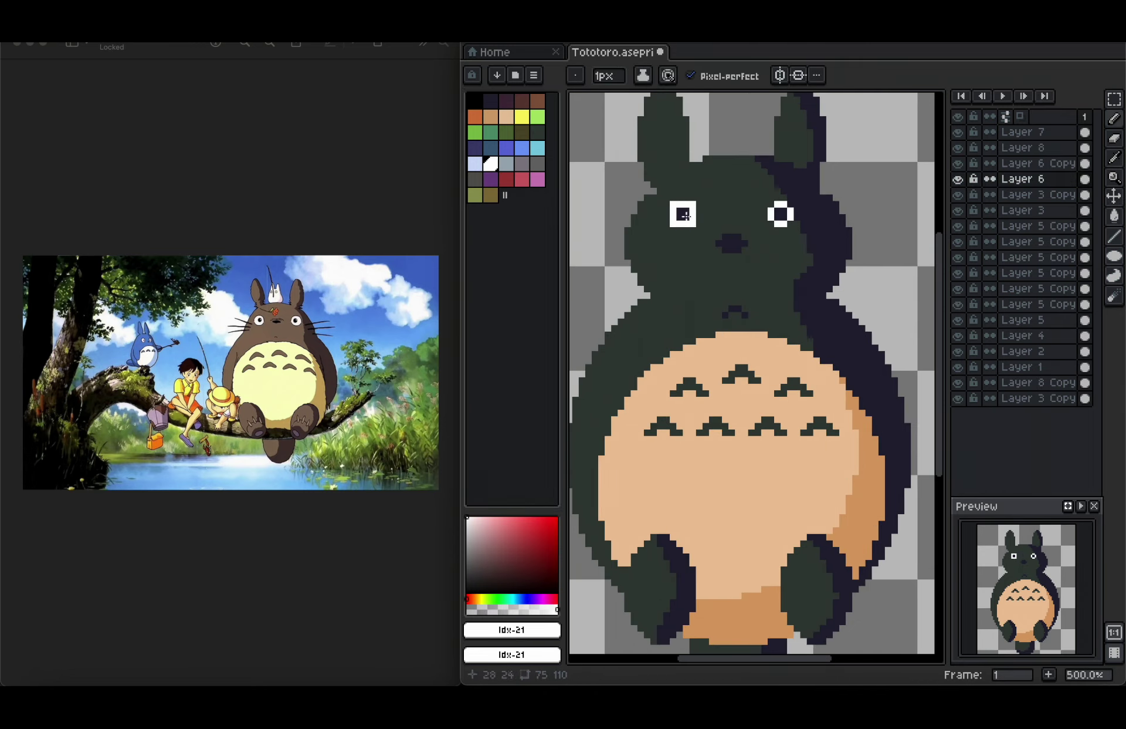
key(v)
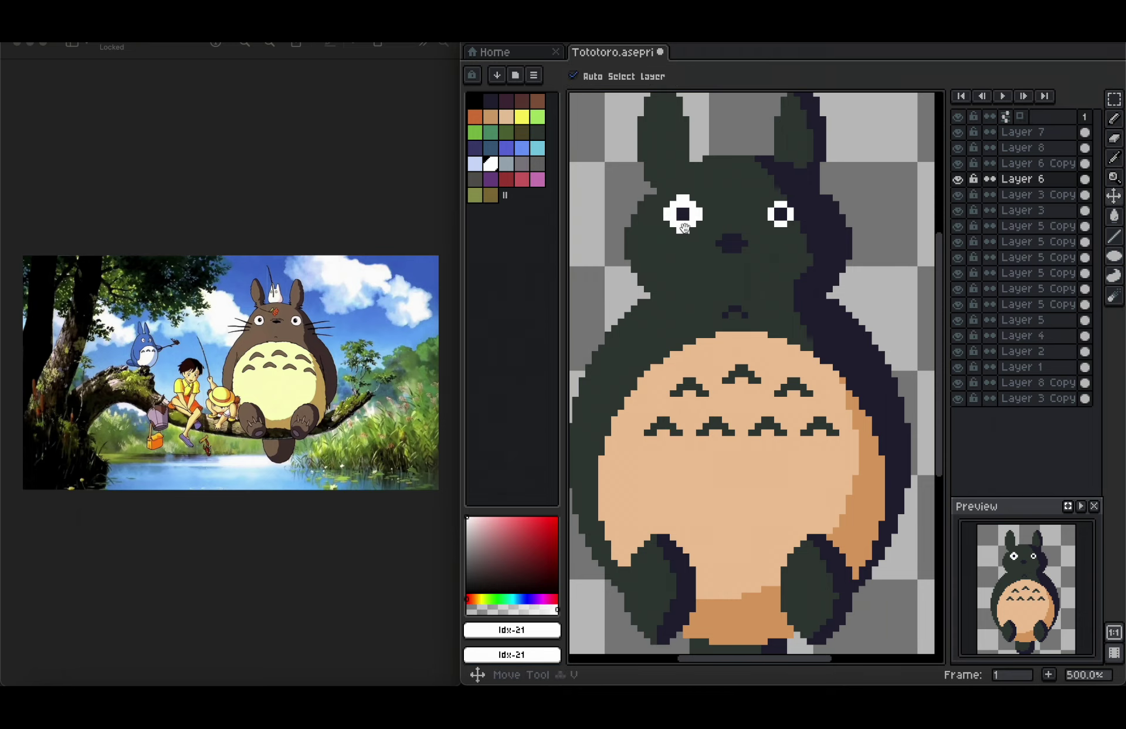
drag(830, 211, 841, 209)
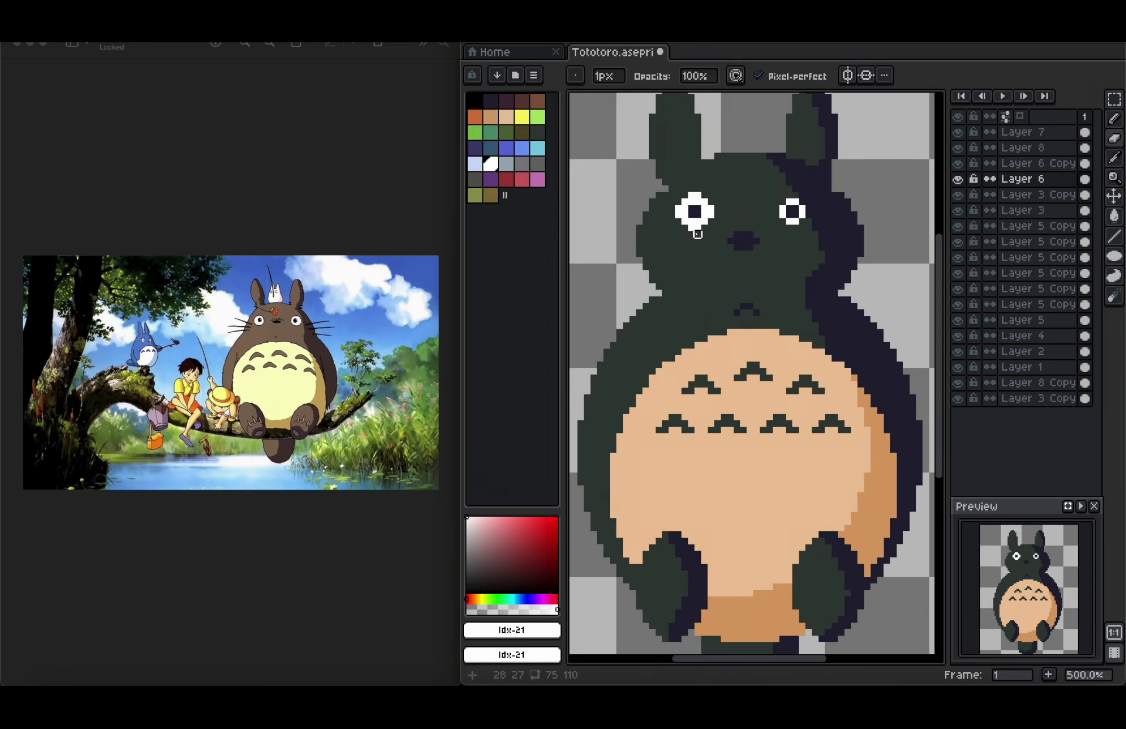
On Layer 7, repaint the left eye's 2 by 2 px pupil in dark navy (#222034).
super+click(693, 217)
key(b)
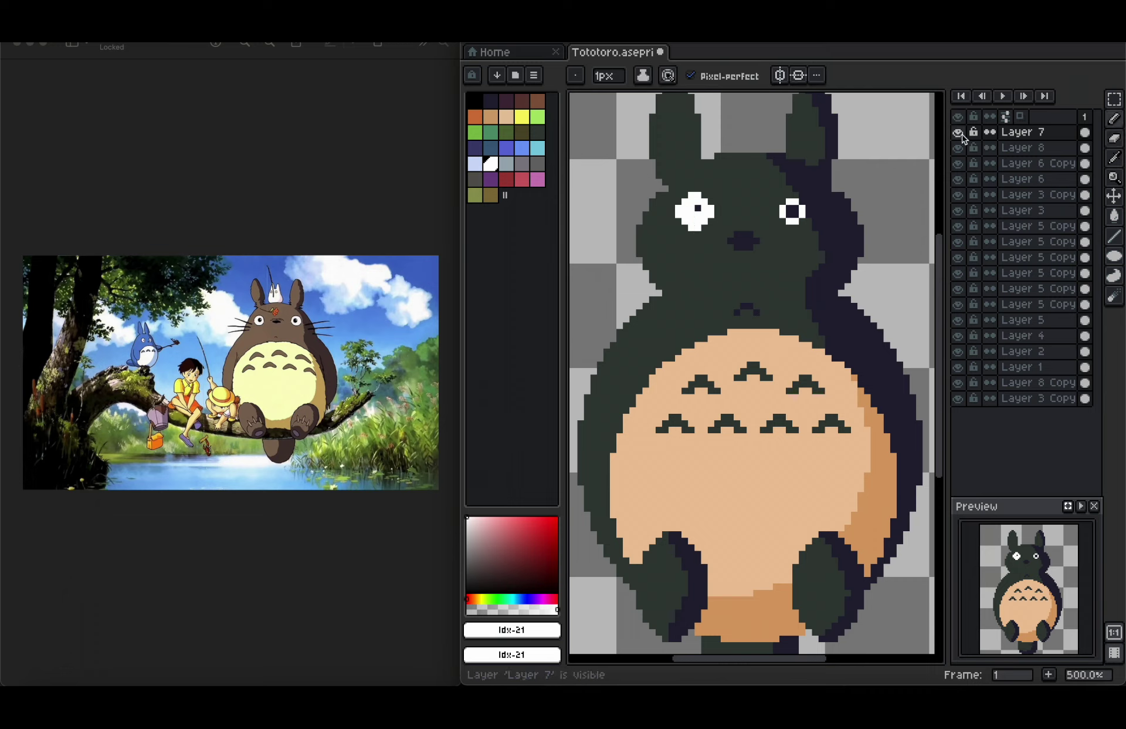
alt+click(752, 241)
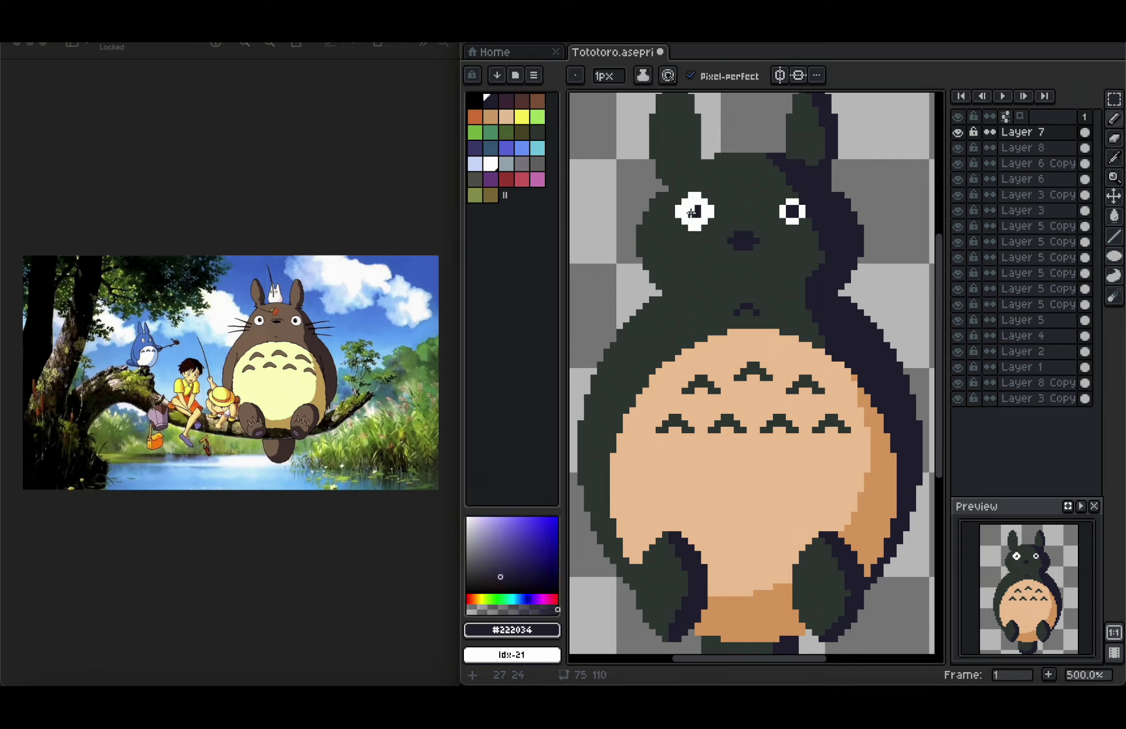
scroll(711, 218, up, 2)
key(v)
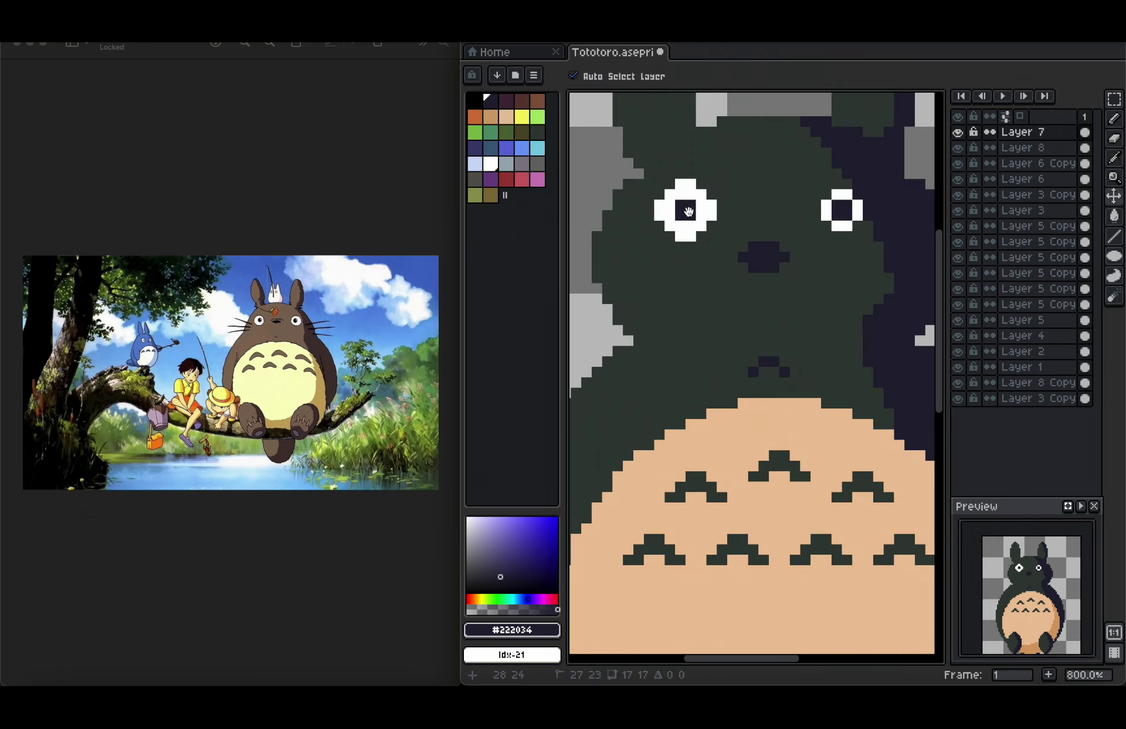
key(super+z)
On the right eye's layer, enlarge the white around the pupil with a 1 px white pencil and erase its corners to match the left eye.
scroll(829, 227, right, 1)
alt+click(826, 228)
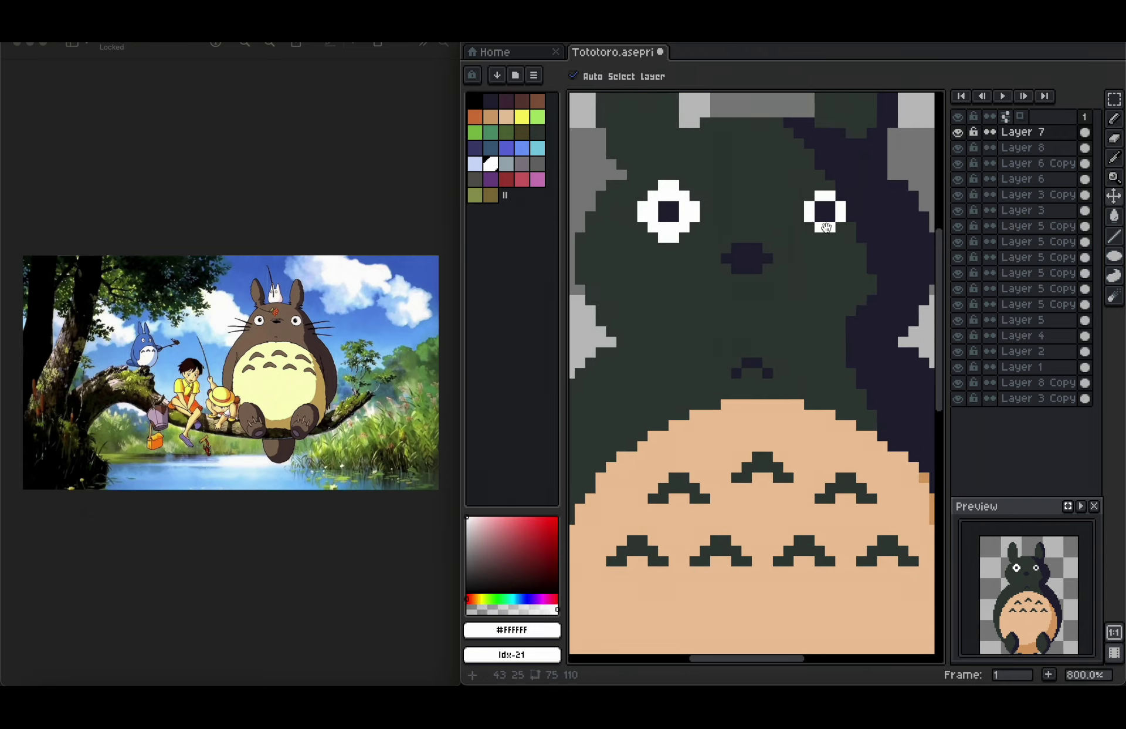
super+click(827, 196)
key(b)
drag(824, 186, 812, 192)
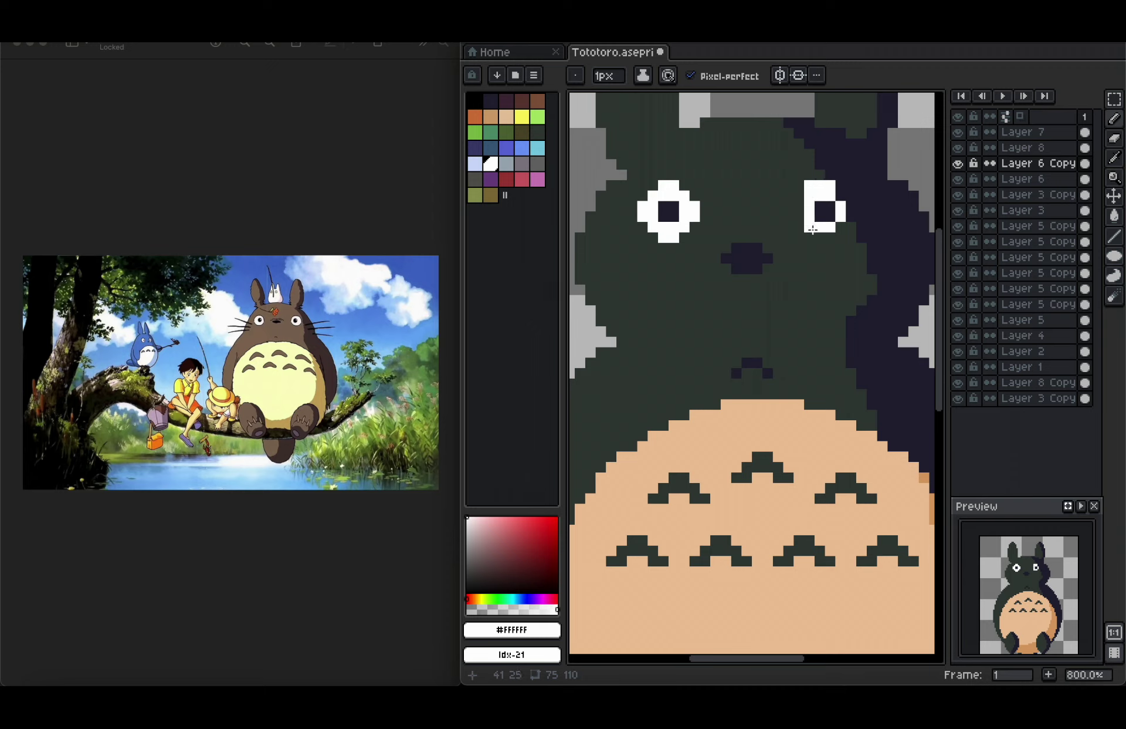
drag(855, 235, 844, 216)
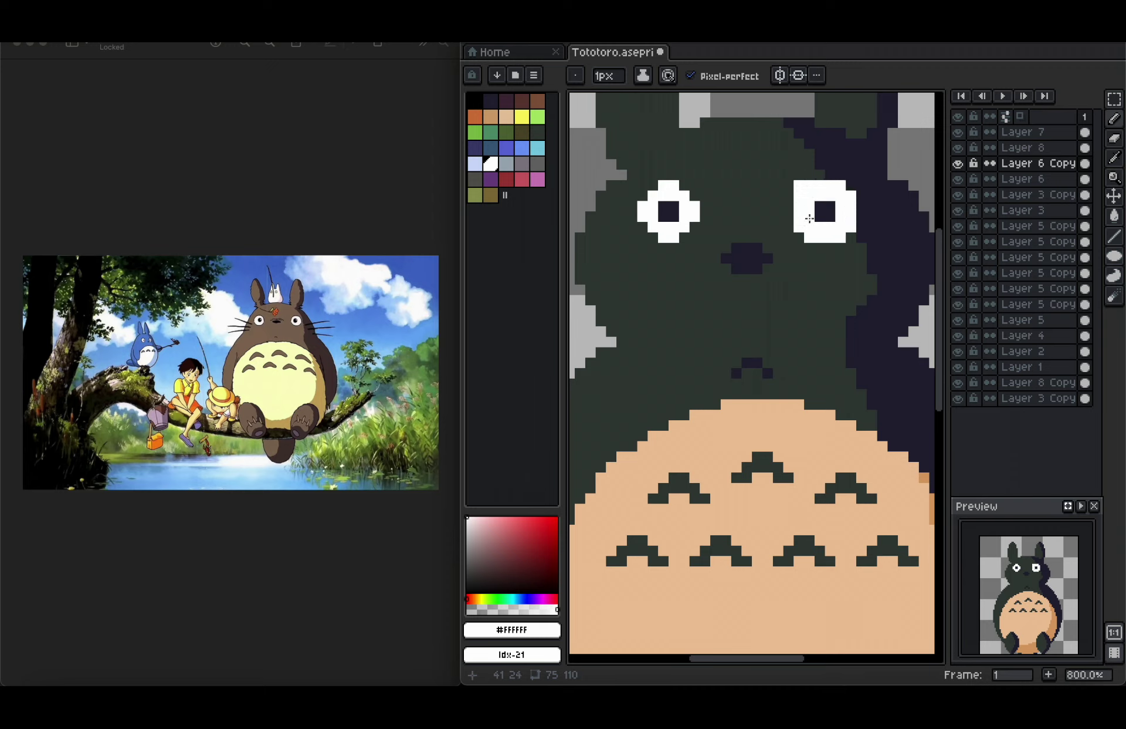
key(e)
click(799, 185)
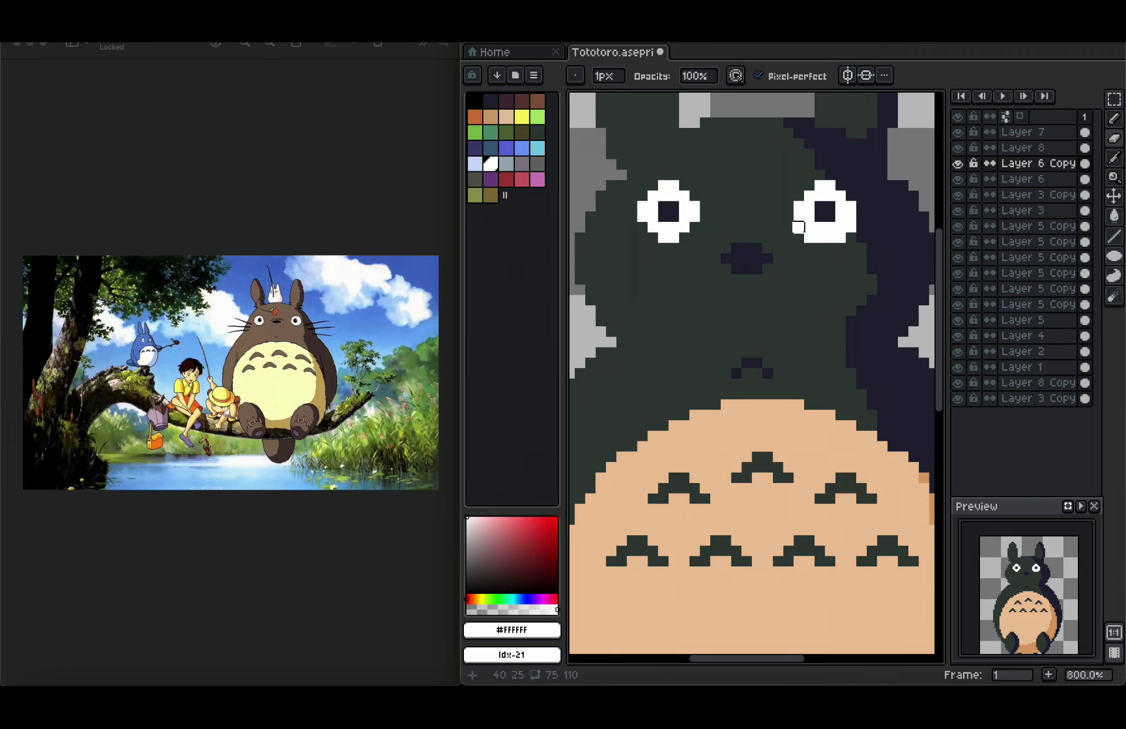
scroll(851, 227, down, 3)
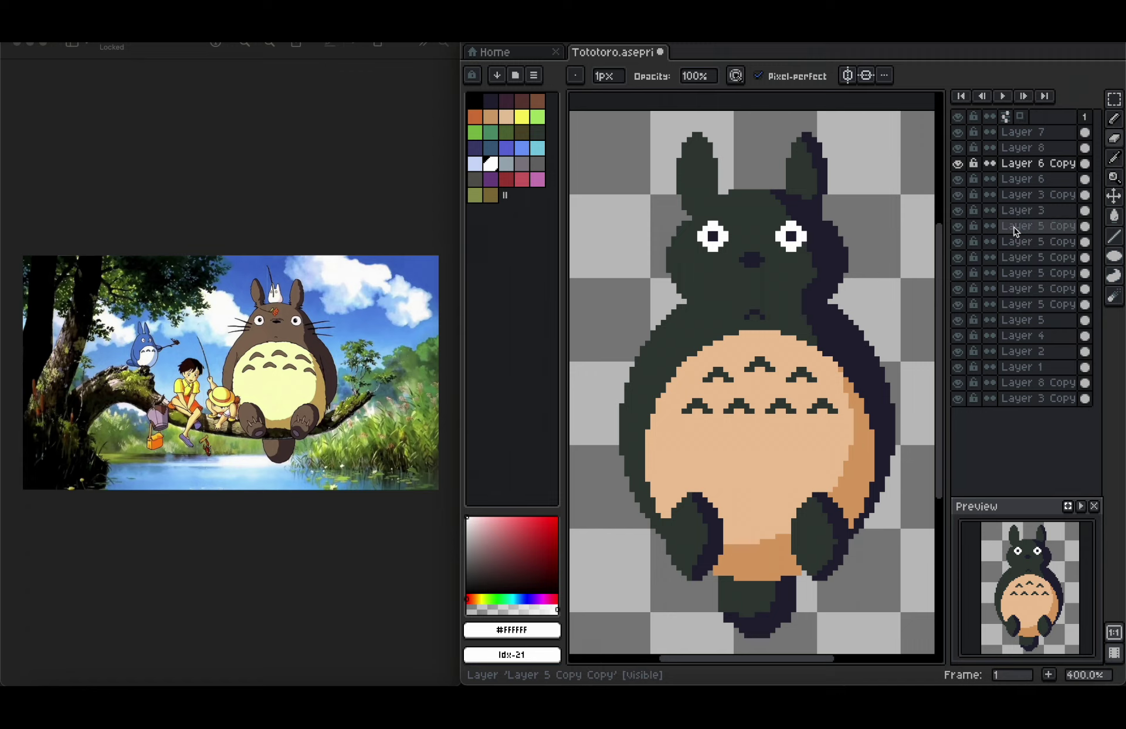
On a new layer above the others, draw a white 1 px whisker slanting up and outward from the right cheek with the Curve tool.
key(shift+n)
click(1114, 237)
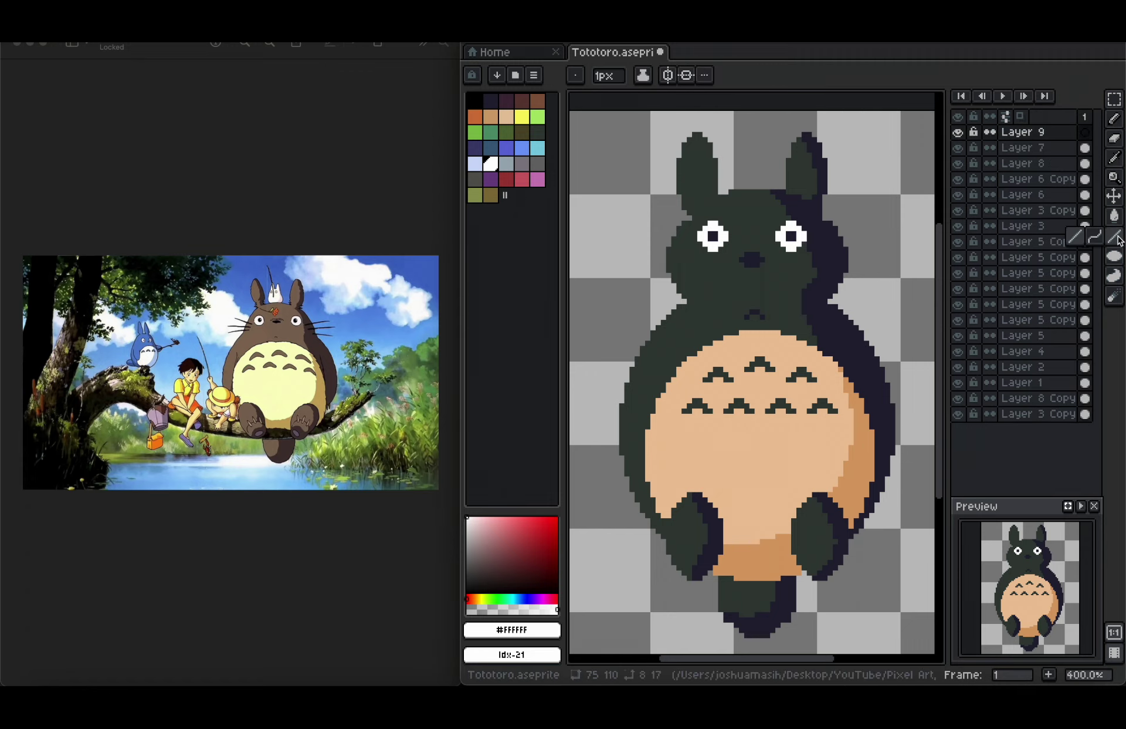
mouse_move(784, 260)
mouse_down()
mouse_move(918, 260)
mouse_move(920, 221)
mouse_up()
key(super+z)
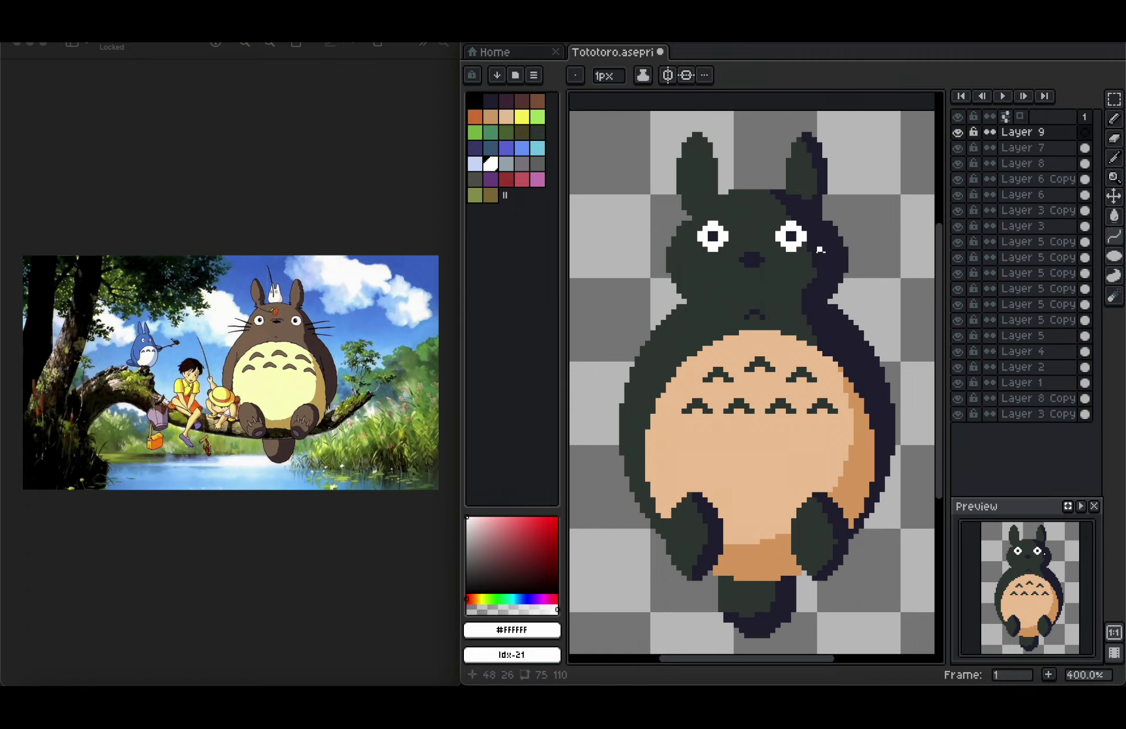
drag(821, 249, 909, 219)
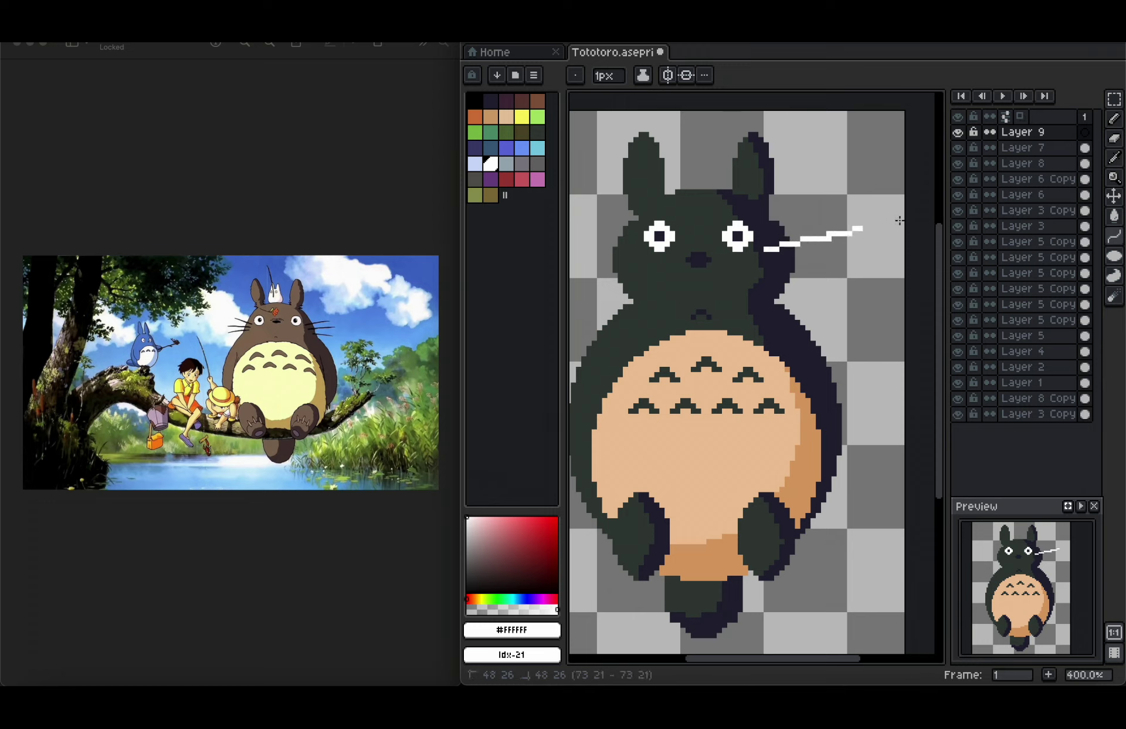
key(super+z)
click(771, 255)
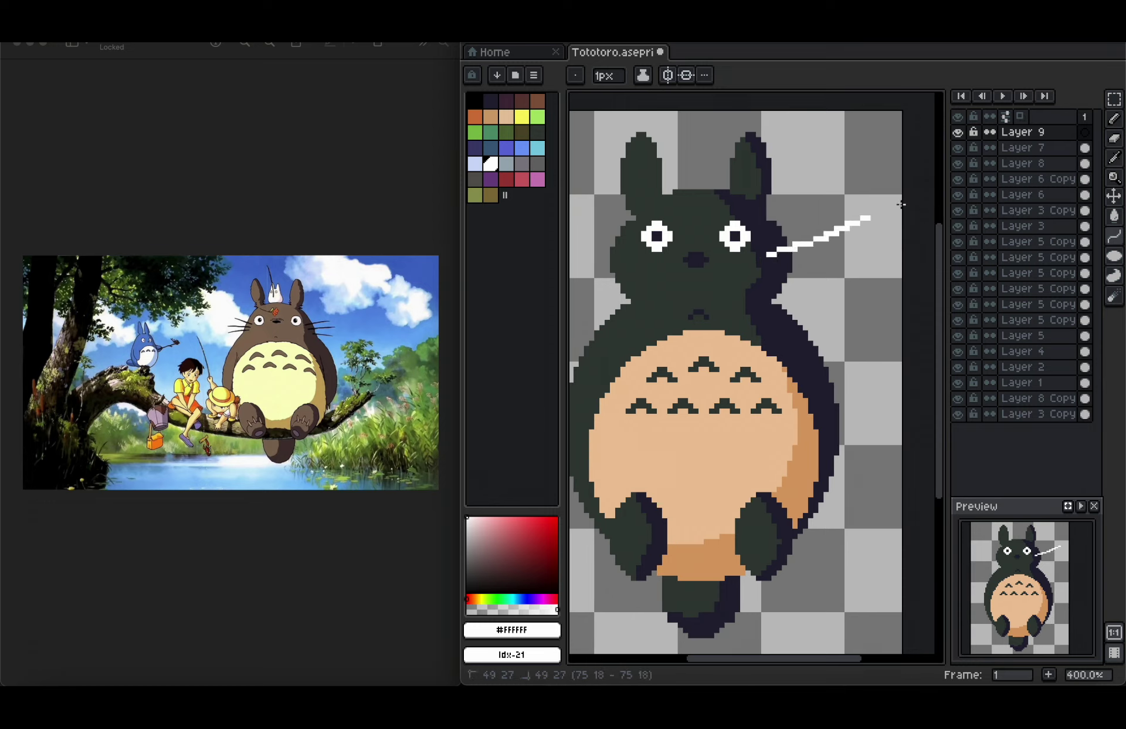
drag(895, 219, 888, 212)
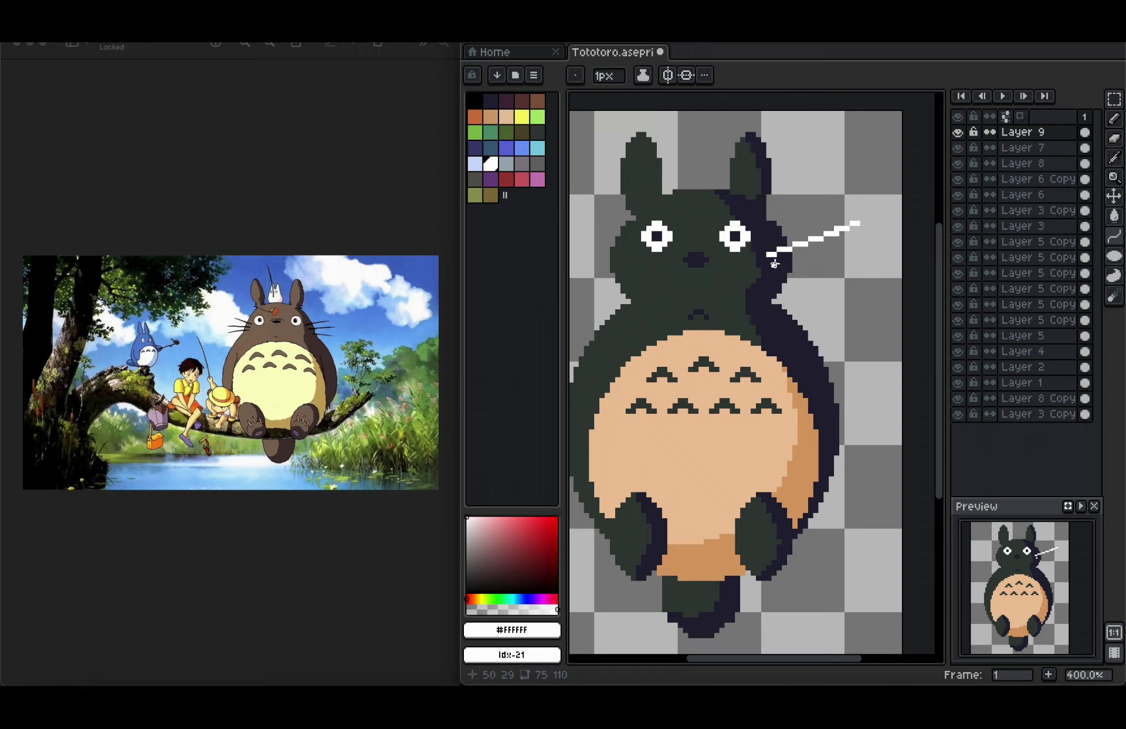
Add two more white whiskers below the first on the right cheek, drawing the lowest one sloping downward with the Line tool.
drag(775, 264, 887, 246)
click(1114, 237)
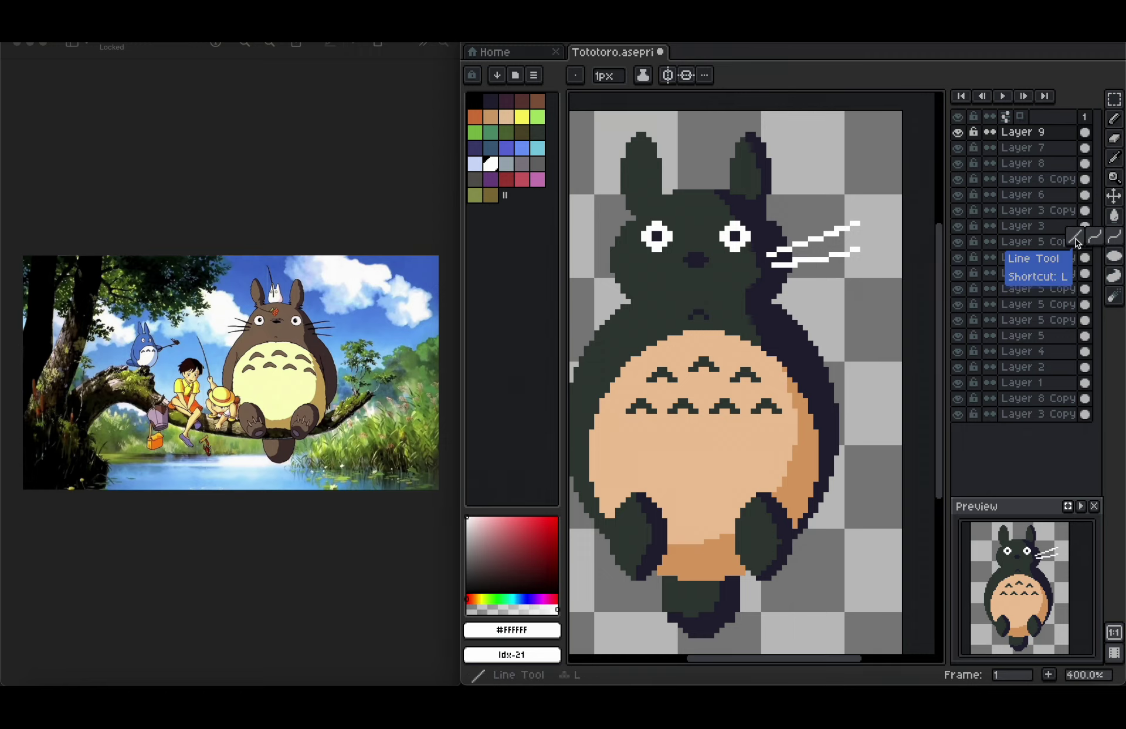
drag(776, 275, 870, 290)
scroll(869, 291, down, 1)
scroll(875, 280, up, 1)
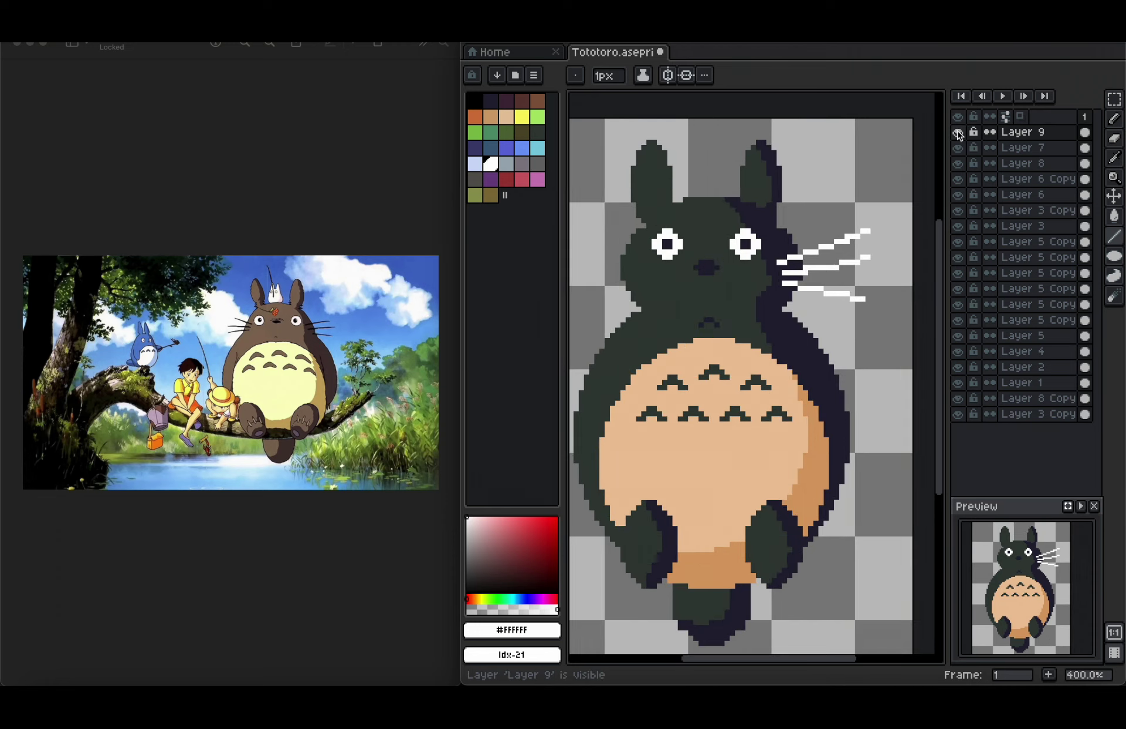
Select the whiskers' pixels on Layer 9, fill them with dark navy (index 1) using the Paint Bucket, and clear the selection.
super+click(1066, 135)
click(489, 102)
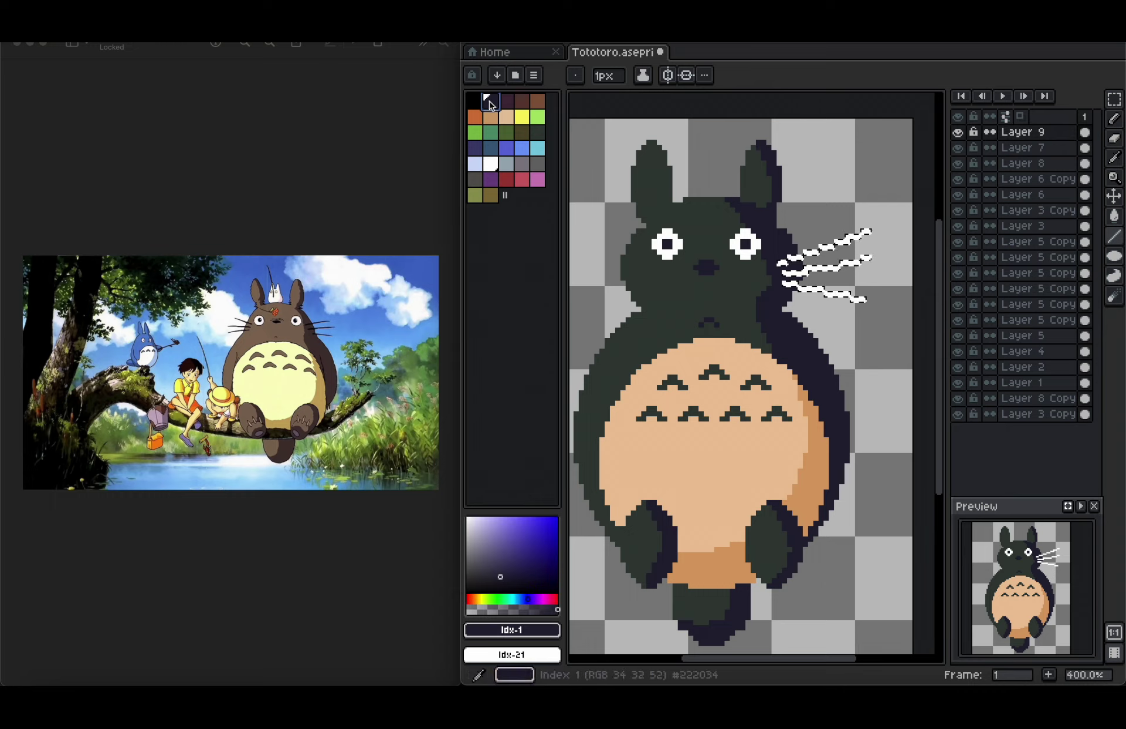
key(g)
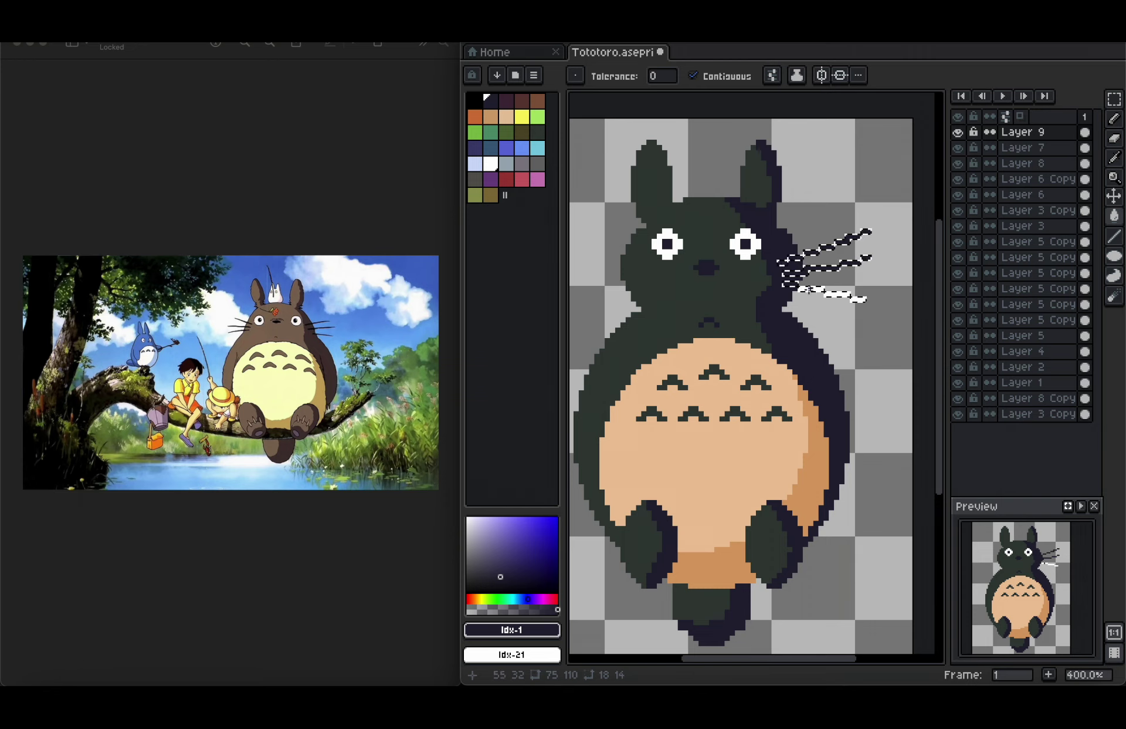
key(super+d)
Duplicate the whiskers' layer, Layer 9.
scroll(858, 297, left, 1)
click(1047, 134)
right_click(1048, 136)
click(1065, 212)
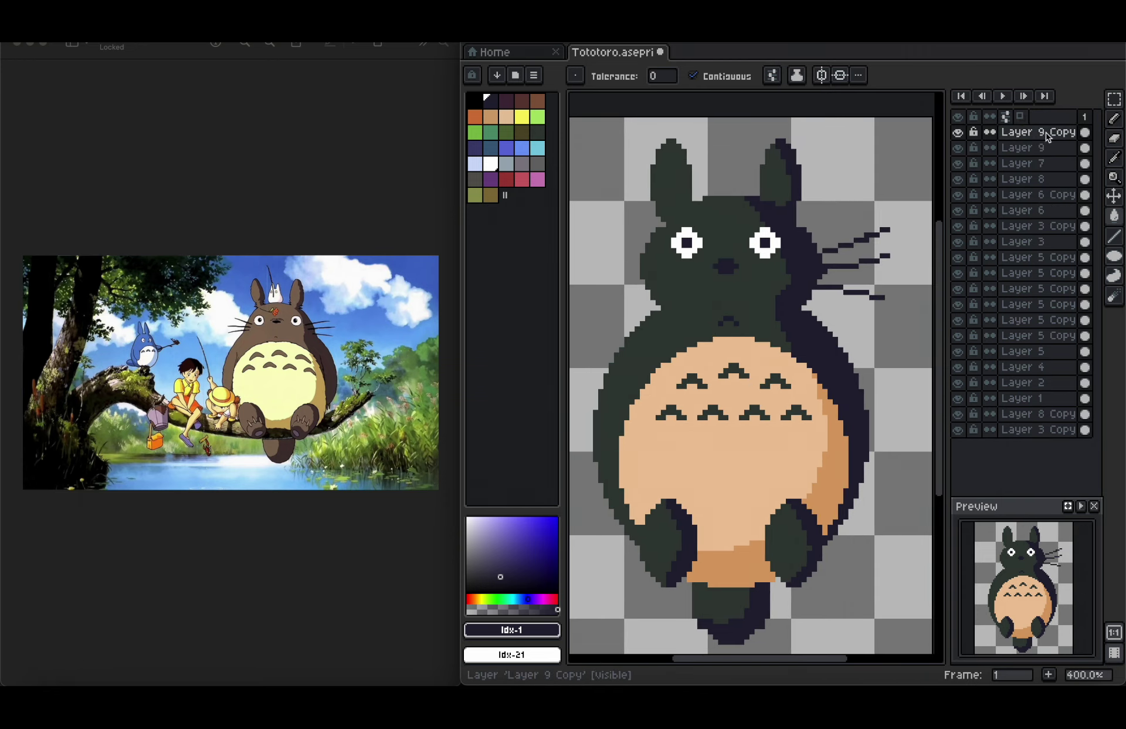
Flip the duplicated whiskers horizontally and move them onto the left cheek, mirroring the right ones.
click(1049, 137)
key(super+t)
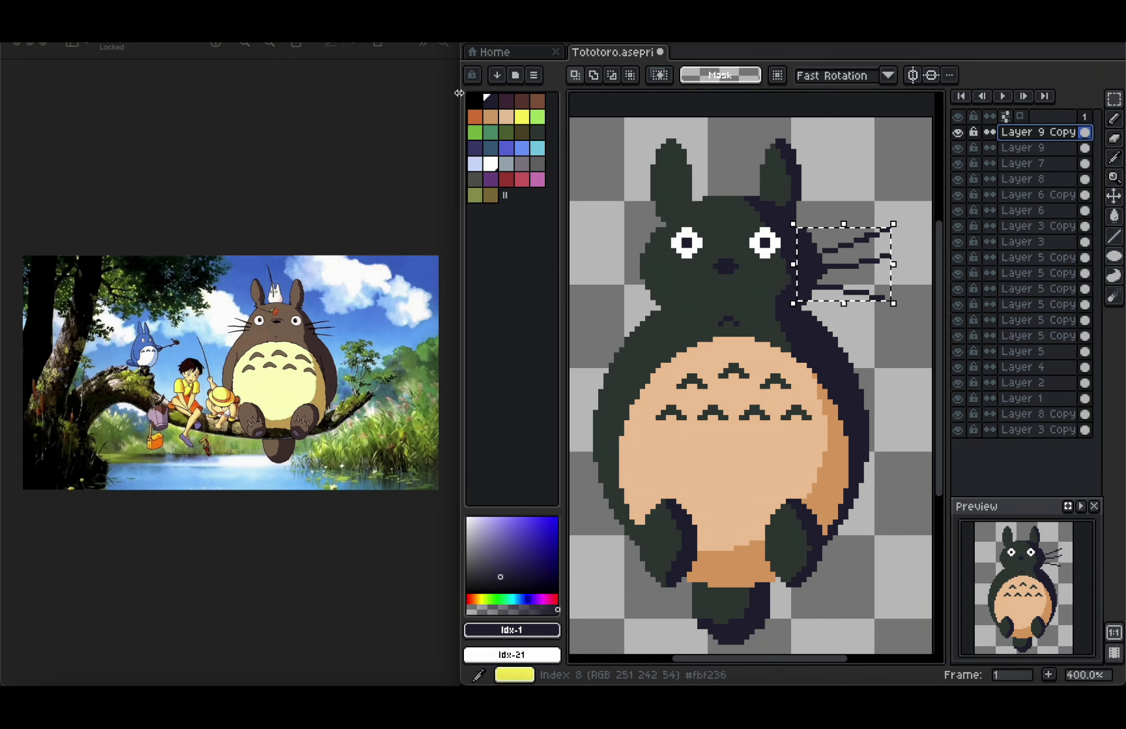
click(116, 12)
click(140, 229)
key(super+z)
drag(843, 265, 620, 265)
scroll(812, 327, left, 1)
click(766, 322)
scroll(768, 324, left, 2)
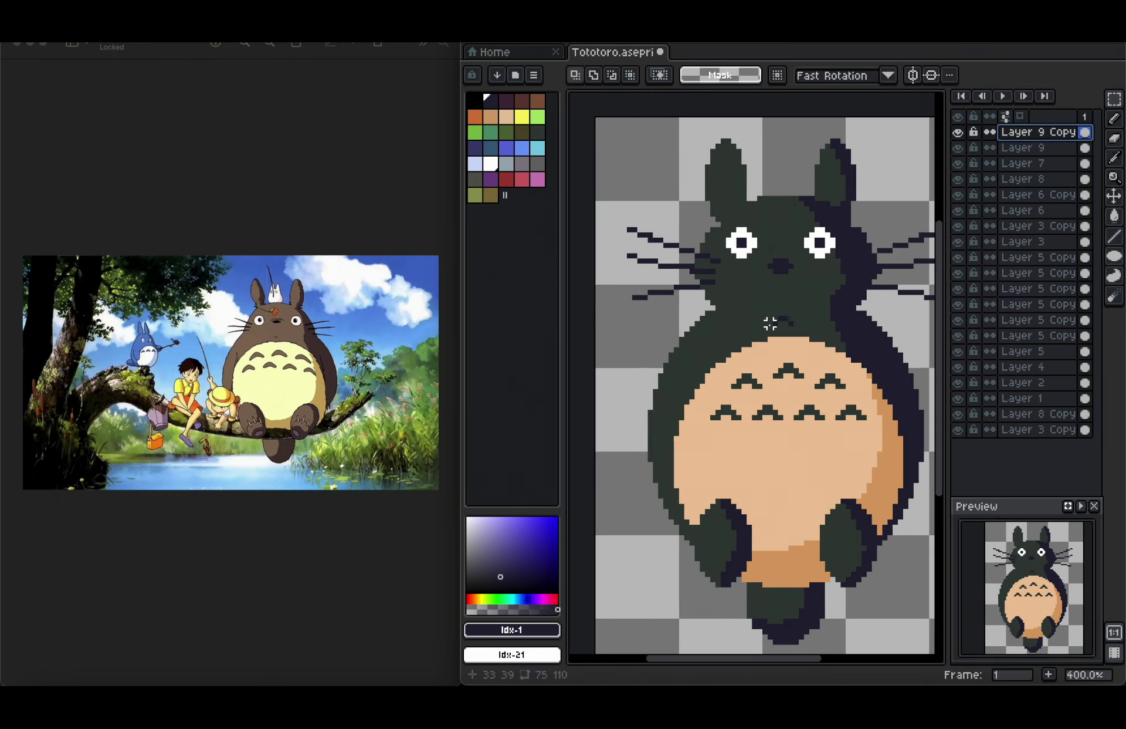
Fill the notch between head and body on the right side with dark navy (index 1) at 1 px, without symmetry.
key(b)
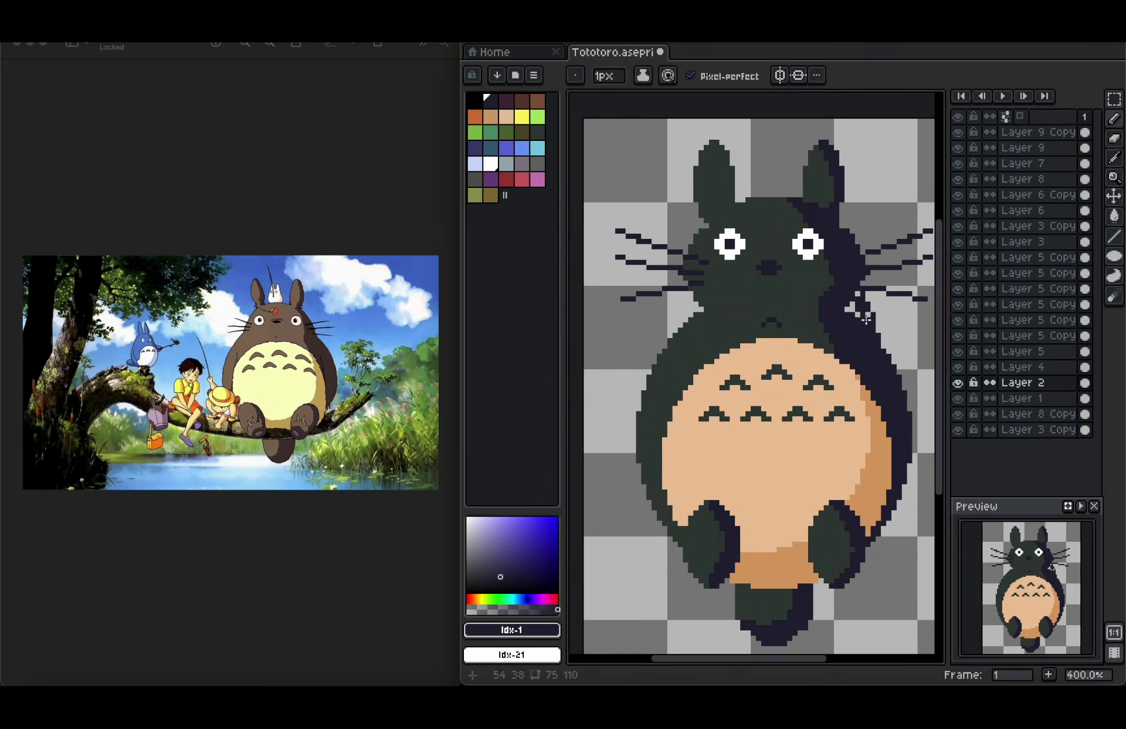
key(super+z)
scroll(865, 320, down, 1)
click(779, 75)
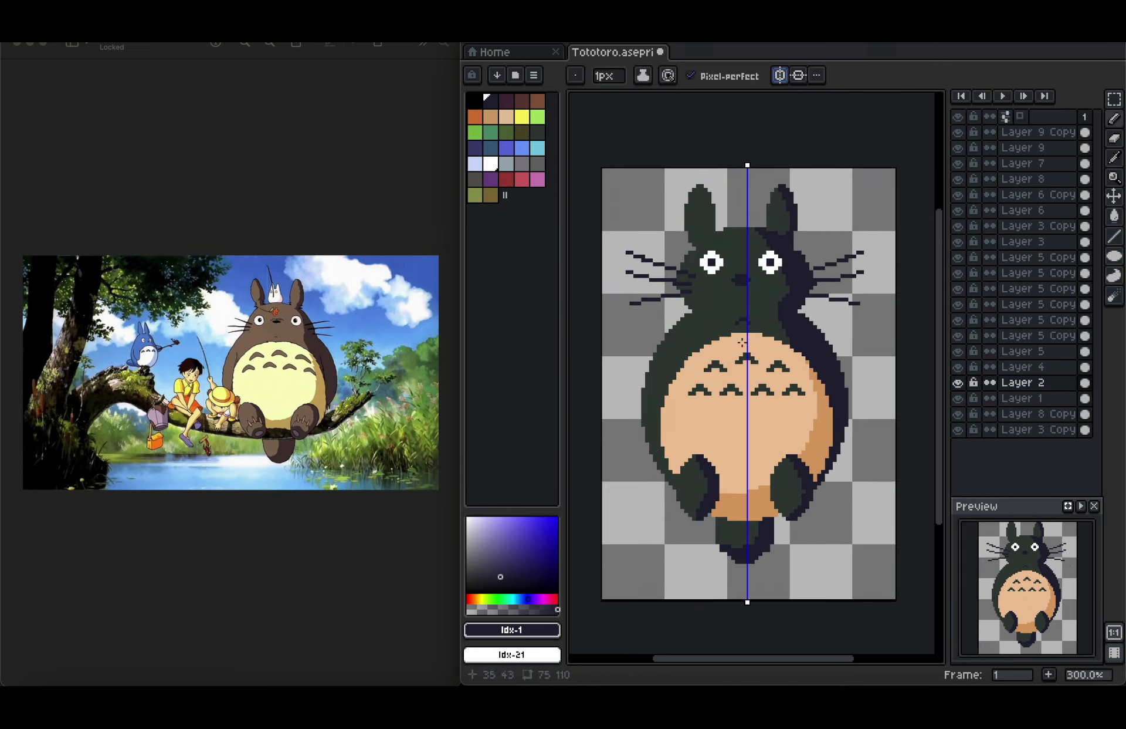
ctrl+click(804, 297)
scroll(806, 295, up, 1)
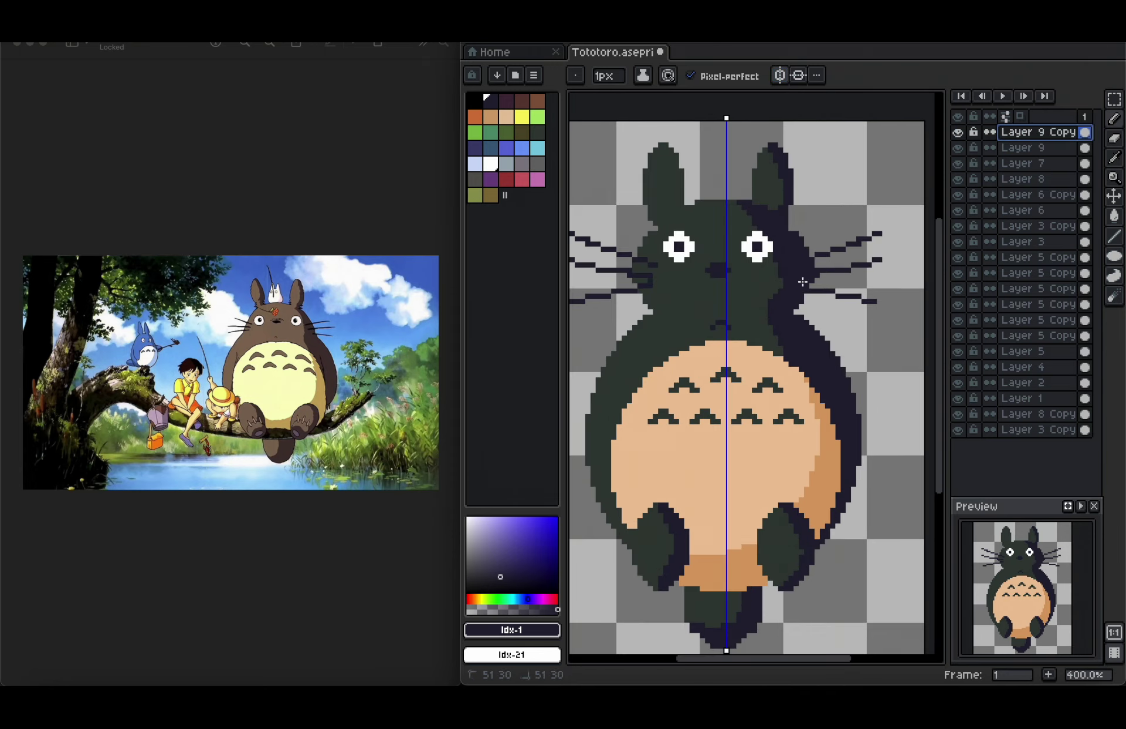
mouse_move(803, 282)
mouse_down()
mouse_move(804, 265)
mouse_move(829, 345)
mouse_move(802, 316)
mouse_move(817, 320)
mouse_up()
key(super+z)
click(780, 75)
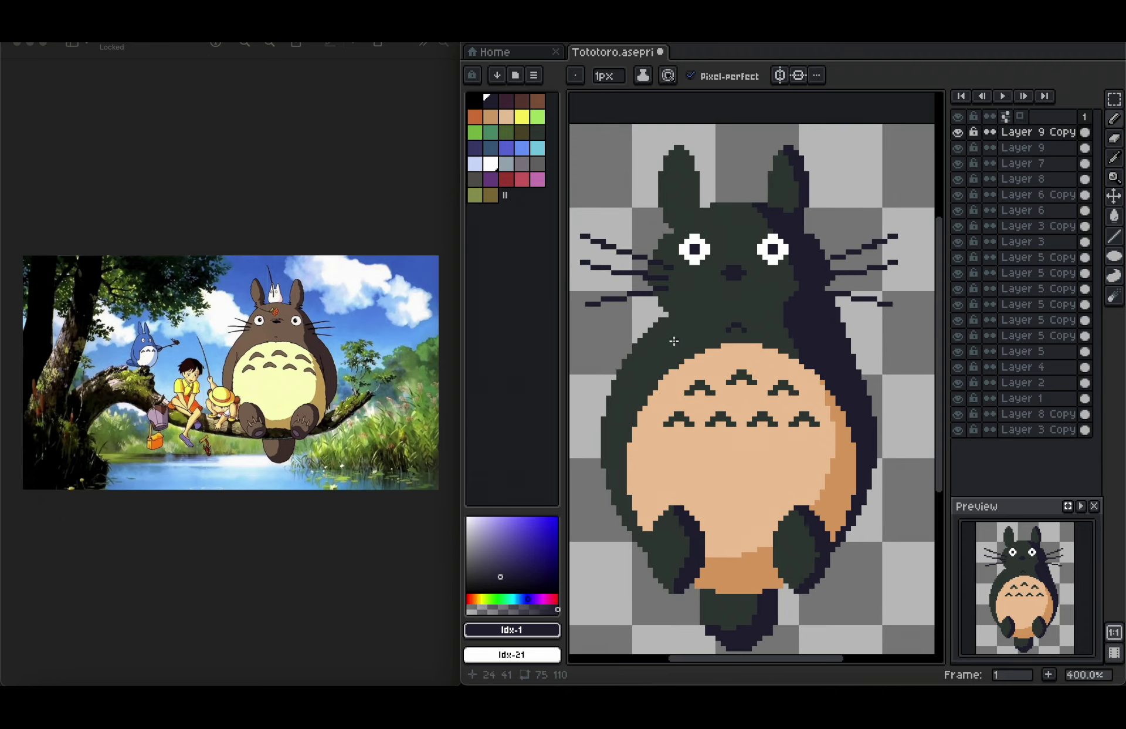
On Layer 2, fill the notch between head and body on the left side with dark green (#323c39).
ctrl+click(674, 341)
alt+click(674, 340)
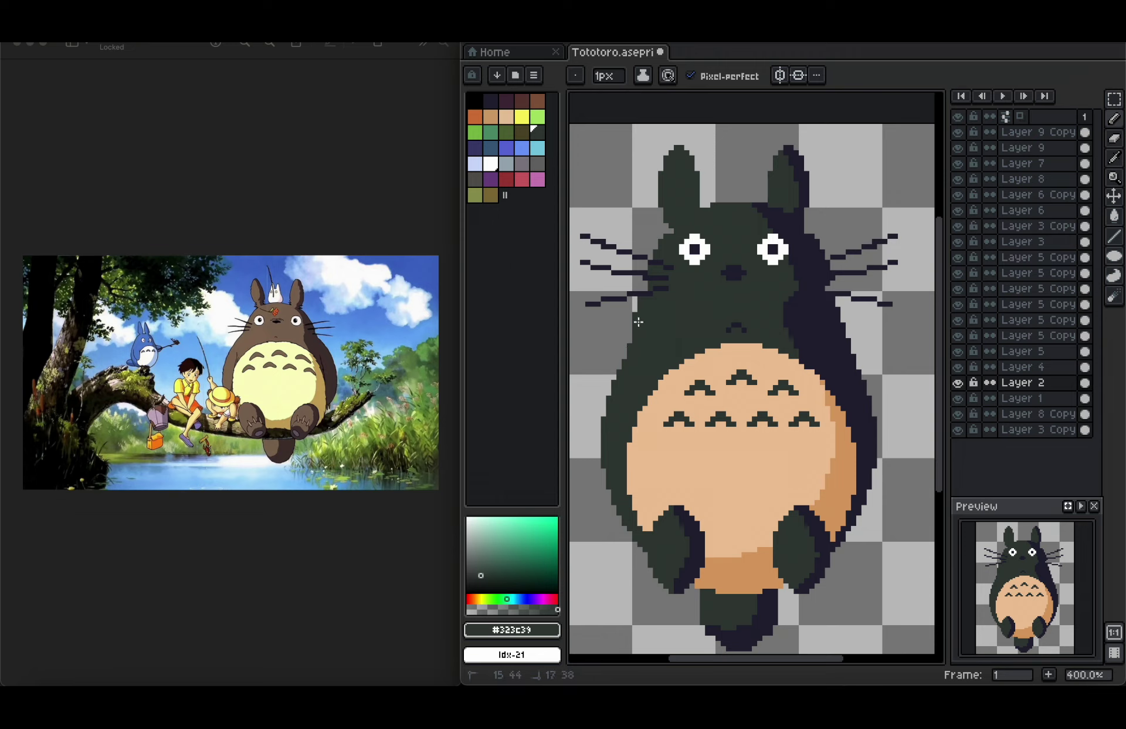
scroll(668, 297, down, 1)
scroll(742, 306, up, 4)
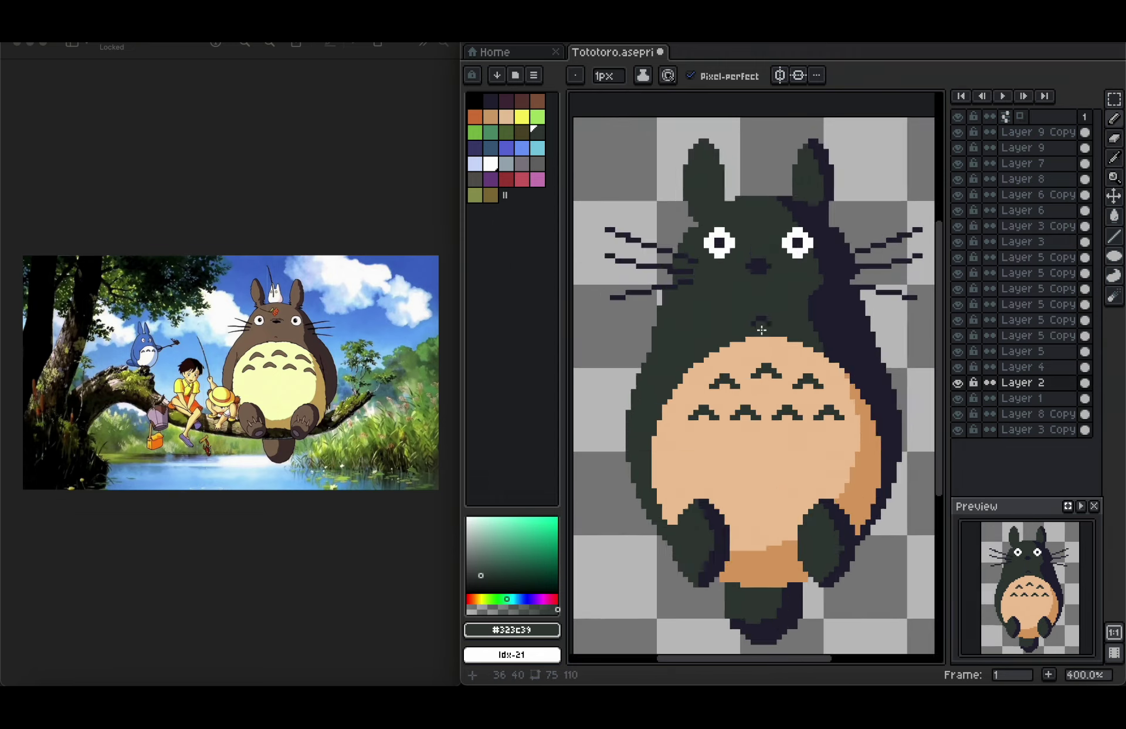
On Layer 7, erase parts of the small arch above the belly to leave a short flat mouth.
ctrl+click(761, 290)
scroll(754, 308, down, 3)
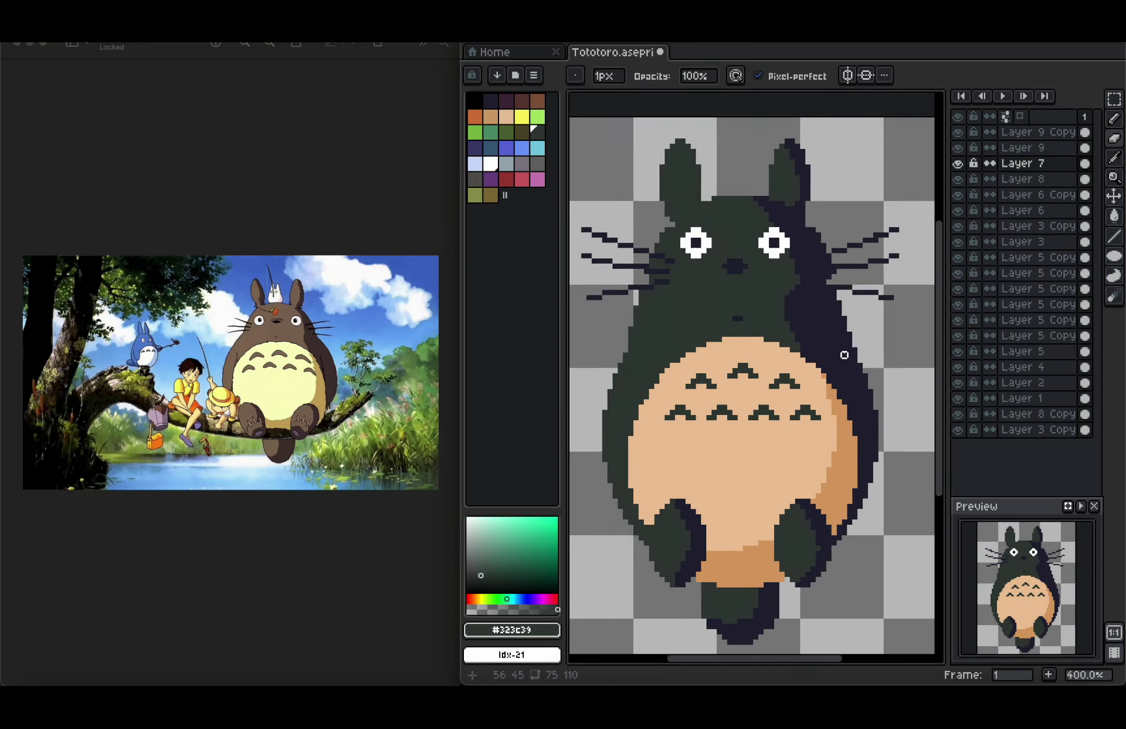
scroll(842, 352, right, 1)
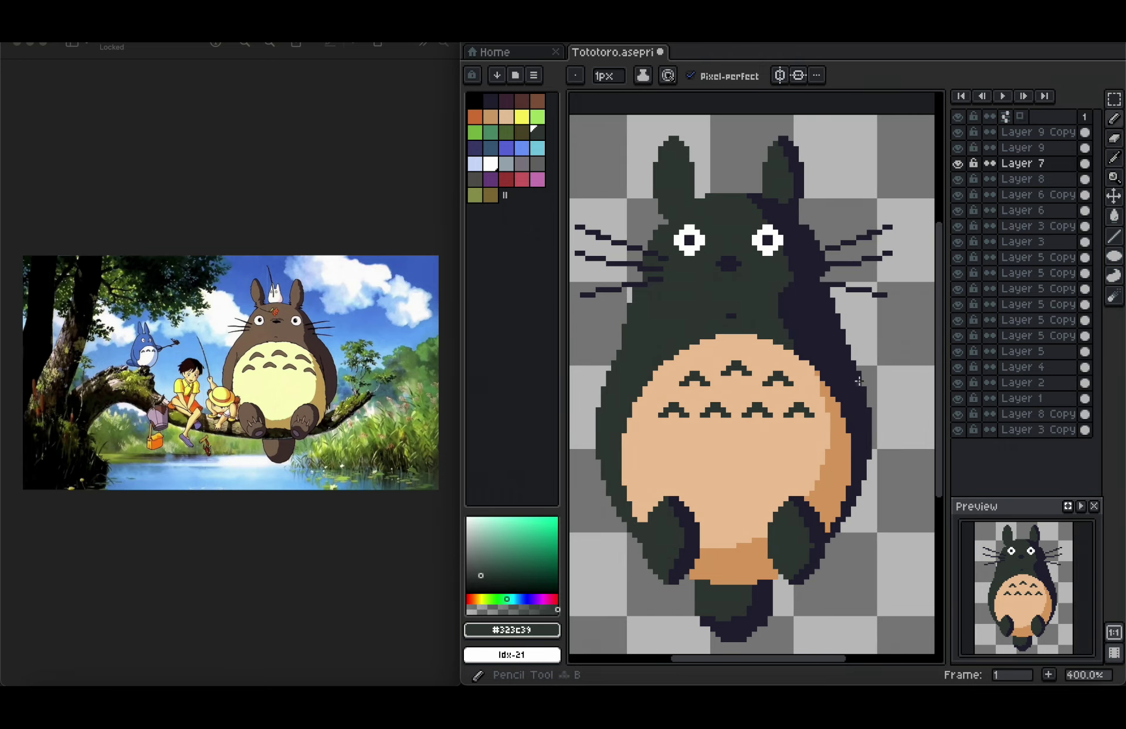
On Layer 2, outline a rounded arm on the body's right side in dark navy (#222034) at 1 px and fill it.
alt+click(830, 343)
ctrl+click(833, 339)
scroll(838, 318, down, 1)
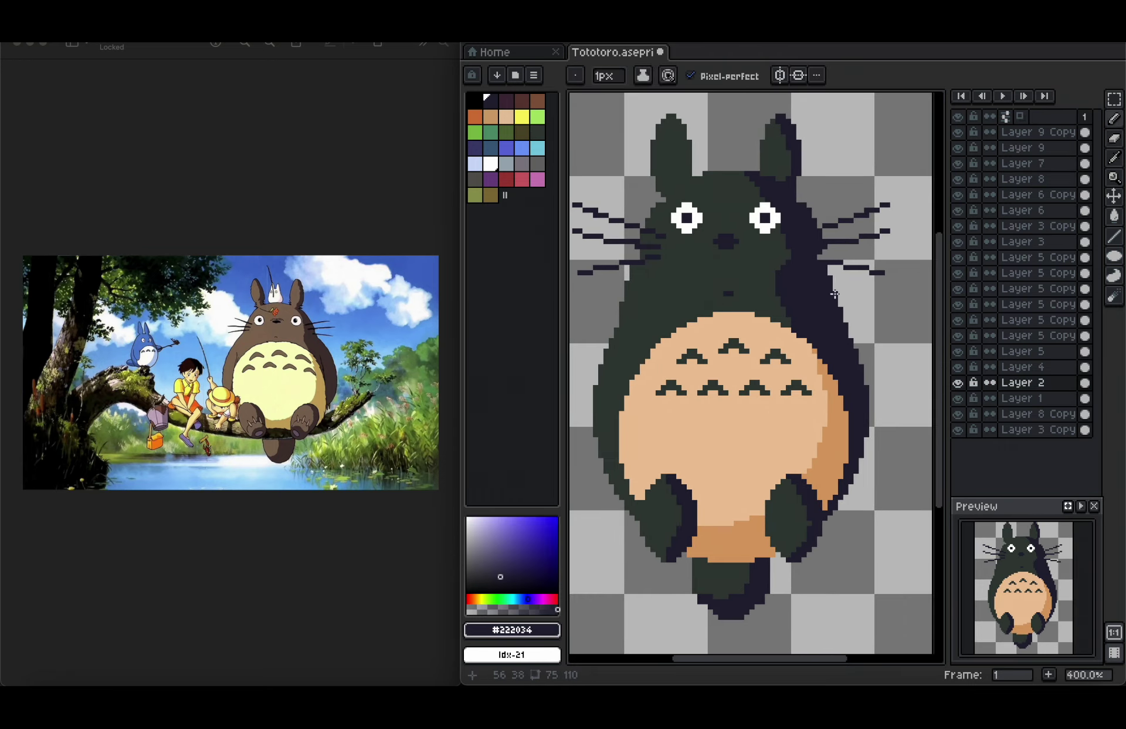
drag(829, 290, 907, 425)
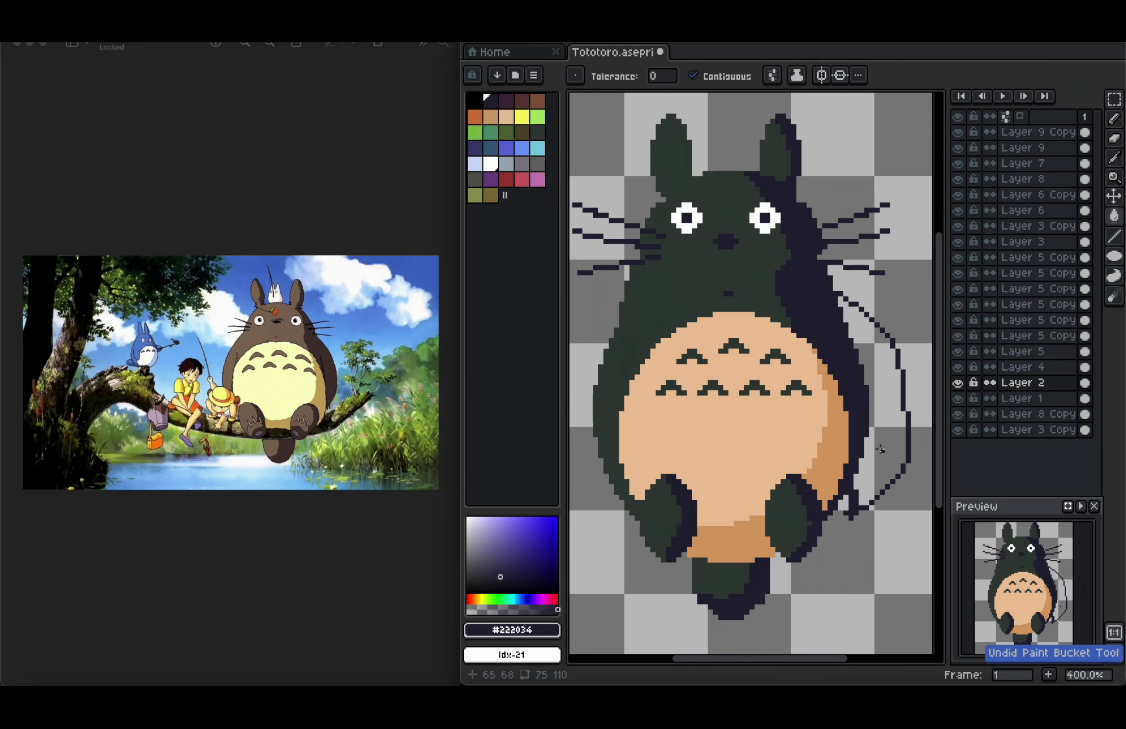
drag(850, 511, 864, 450)
drag(856, 340, 840, 300)
key(g)
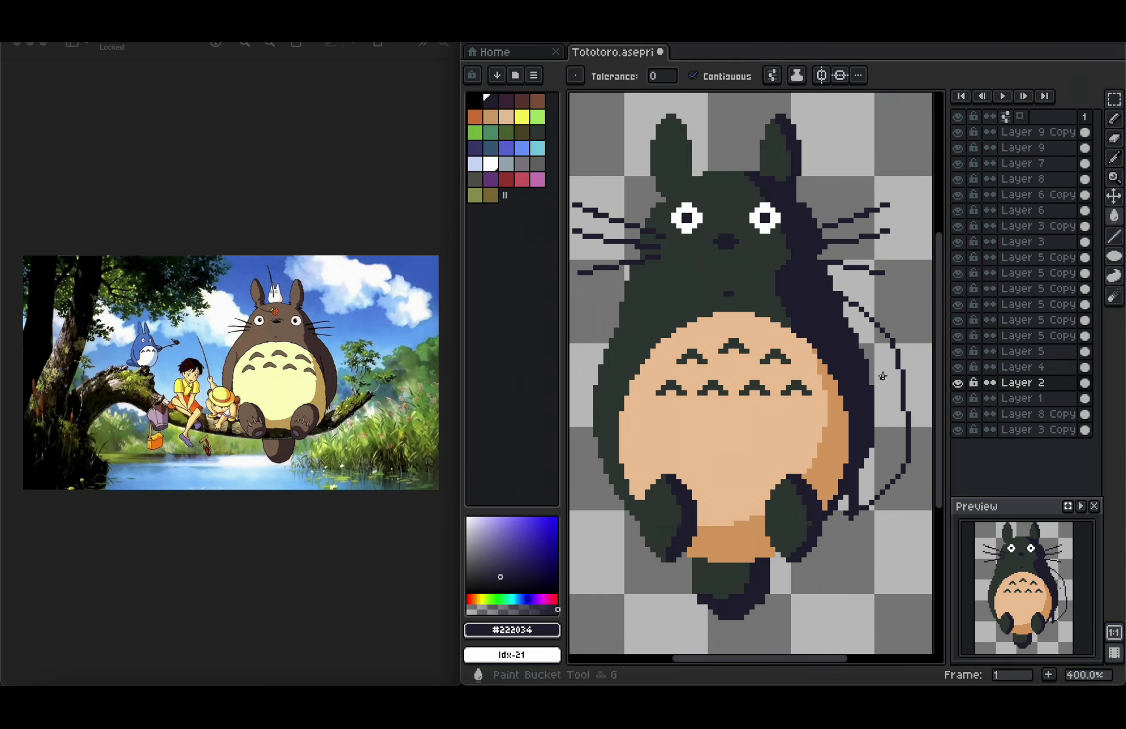
click(866, 406)
Erase the outer edge and lower tip of the right arm to make it slimmer.
scroll(865, 405, down, 1)
key(e)
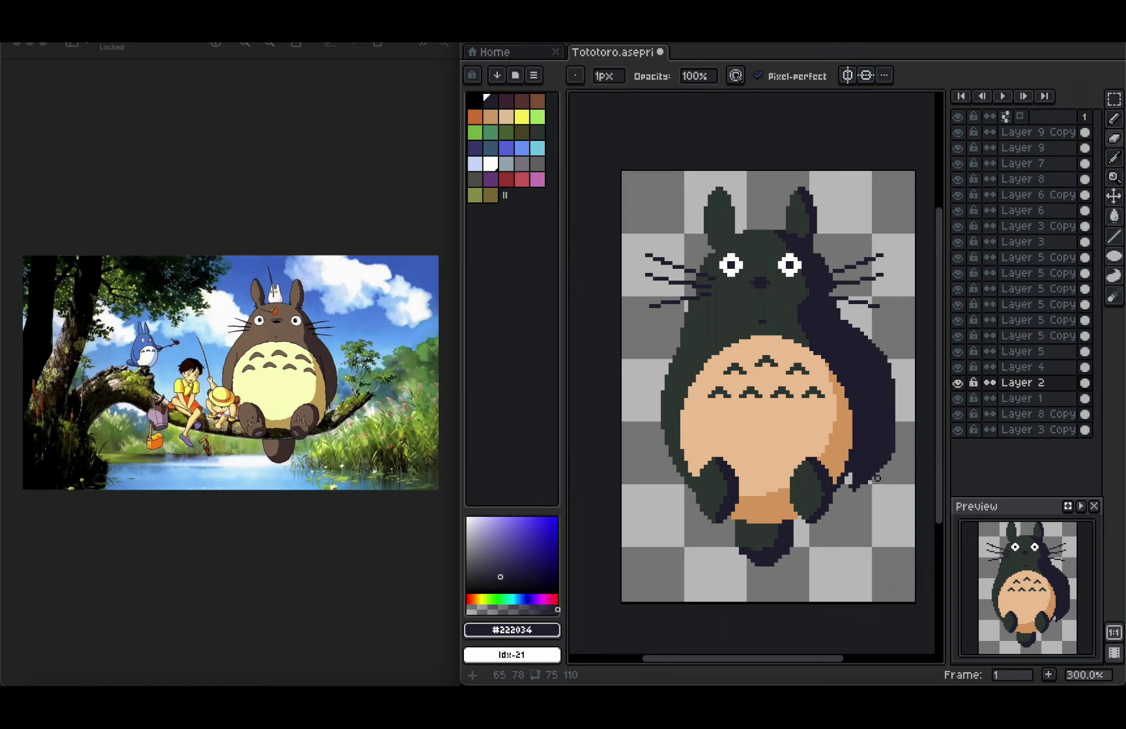
drag(890, 423, 869, 338)
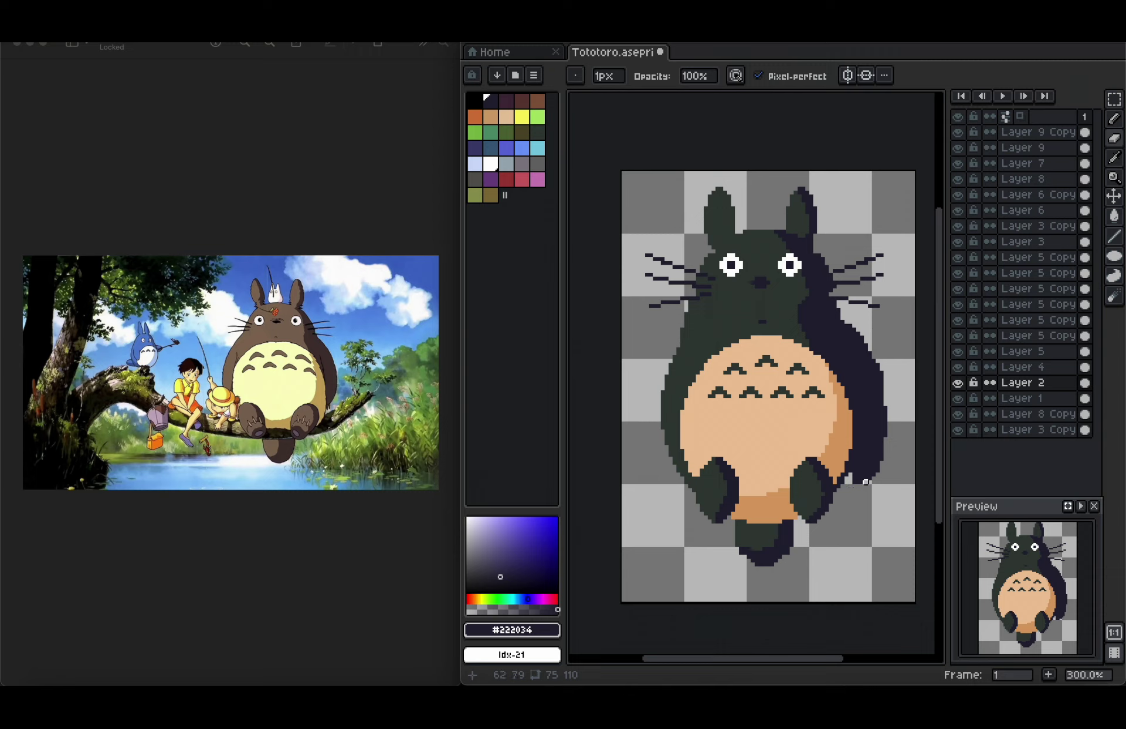
click(958, 383)
click(958, 384)
scroll(892, 392, left, 1)
Select the navy right arm area by colour and place a horizontally flipped copy along the body's left side.
key(v)
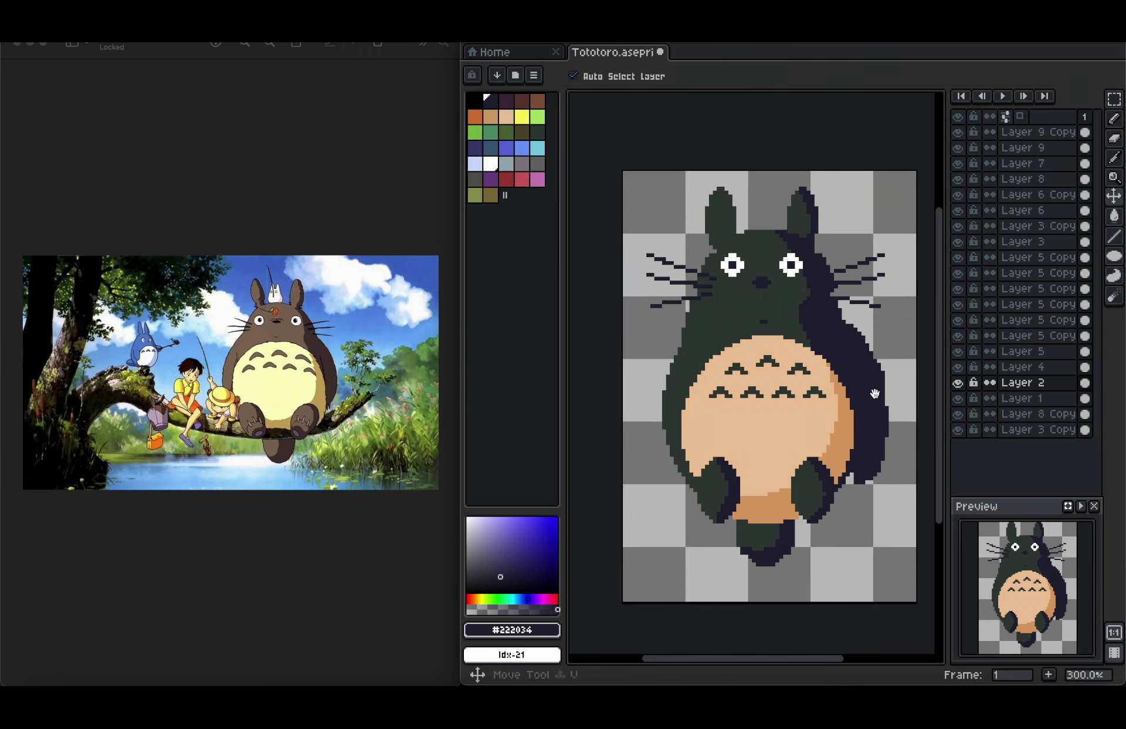
click(1114, 100)
click(1093, 99)
click(867, 381)
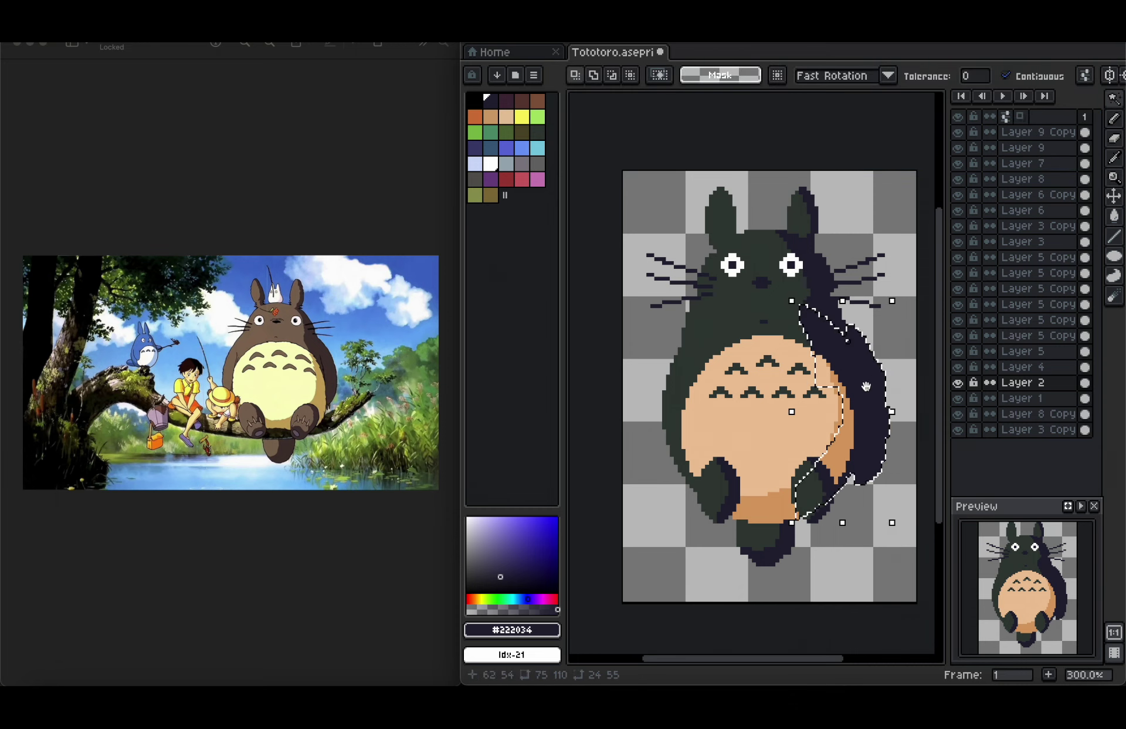
click(880, 396)
drag(881, 396, 692, 359)
click(114, 23)
click(140, 232)
Fill the flipped left arm with dark green (#323c39) and clear the selection.
click(537, 132)
key(g)
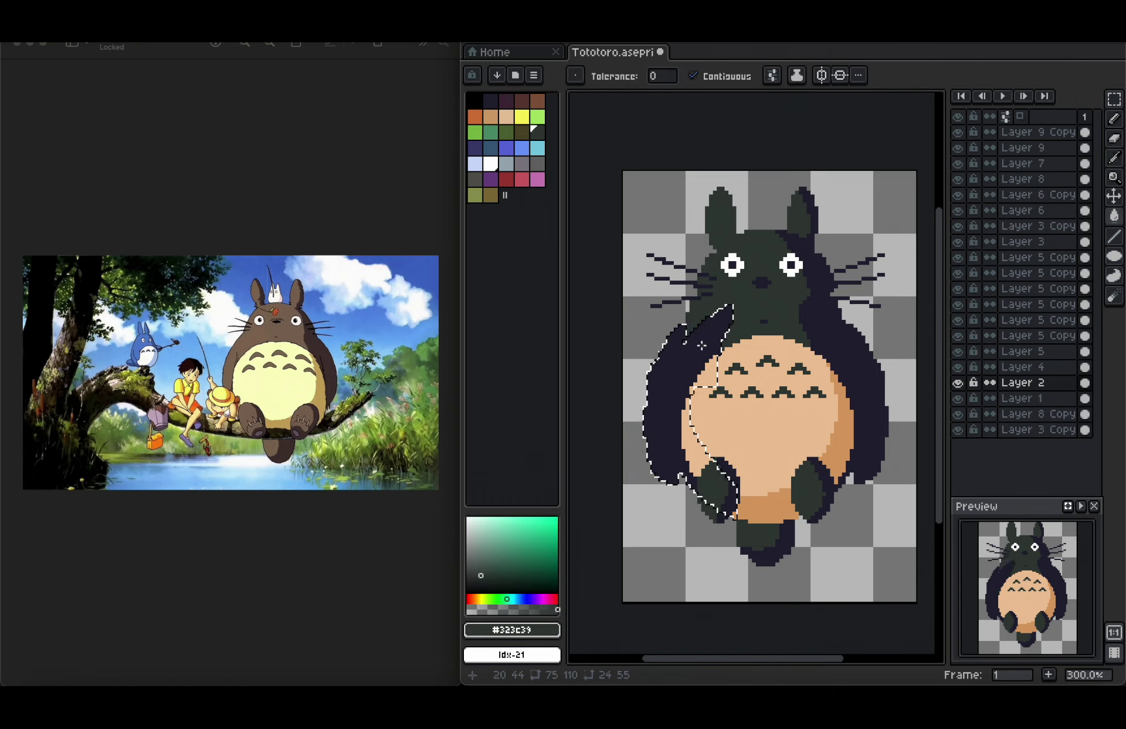
click(702, 346)
key(super+d)
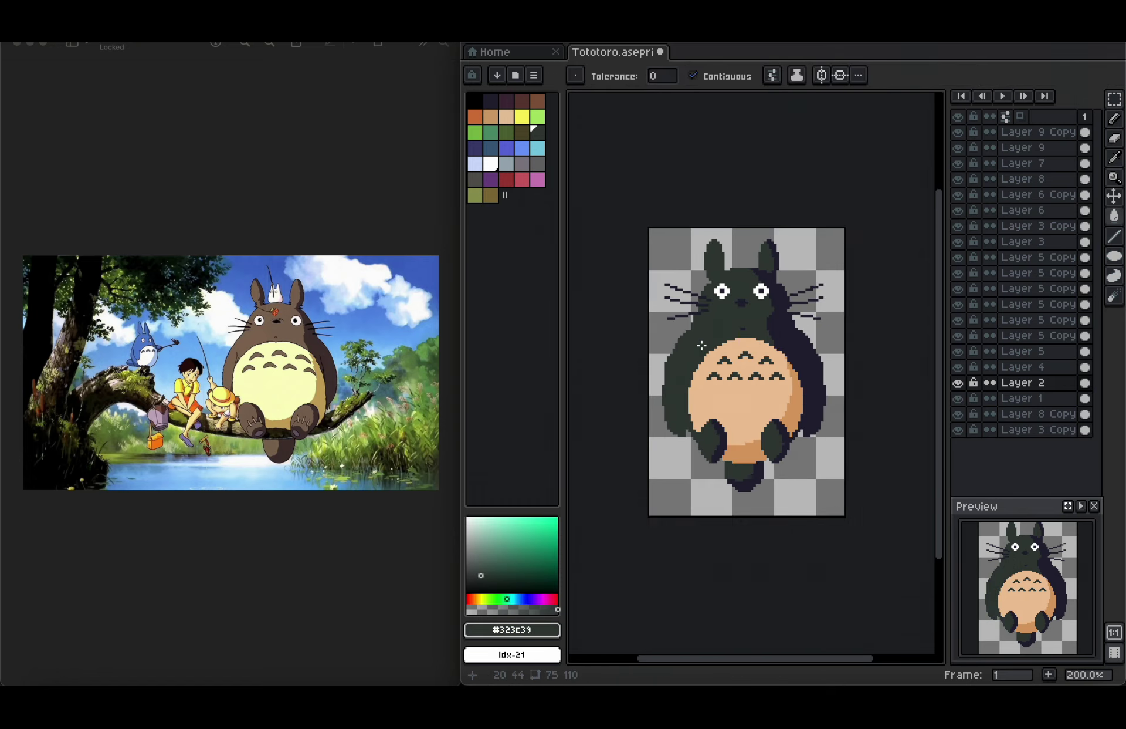
Add a new layer beneath all the others for the background.
click(1037, 430)
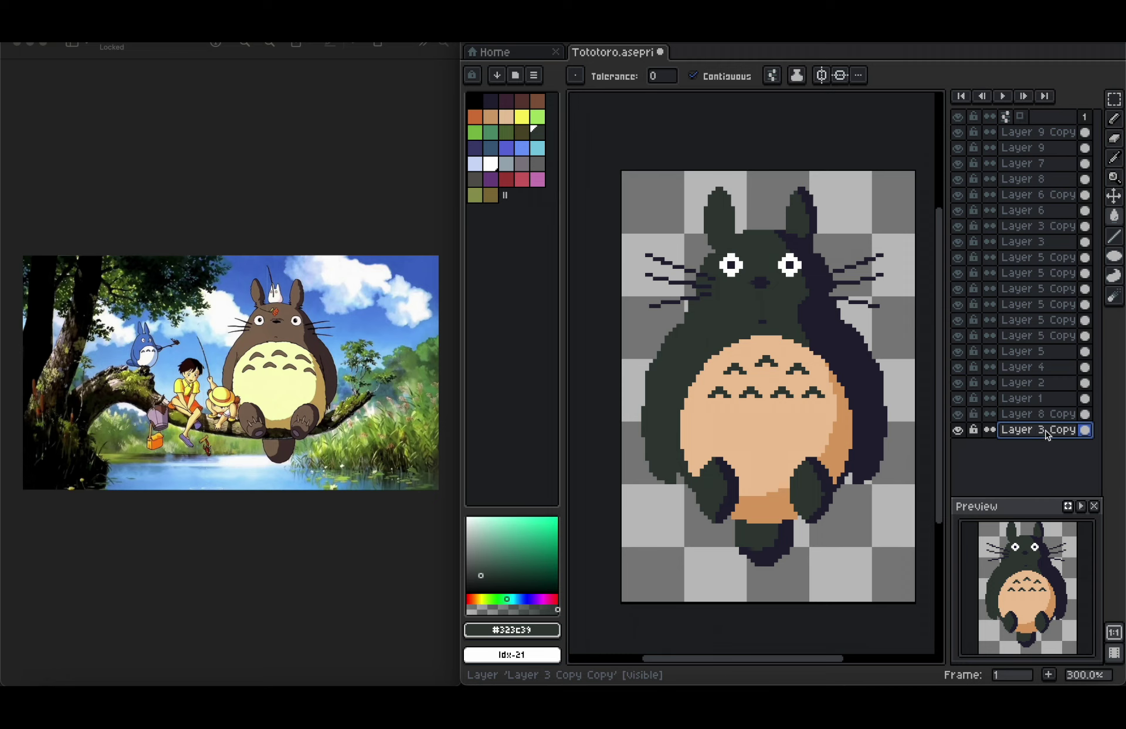
key(shift+n)
scroll(885, 511, right, 1)
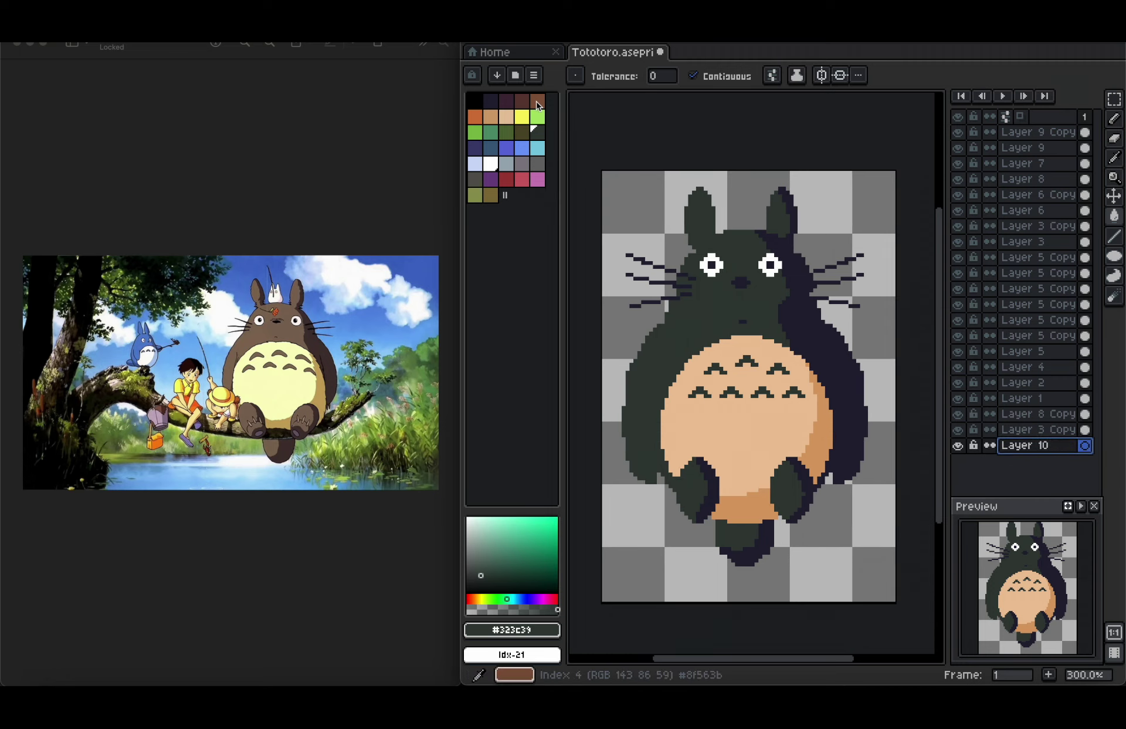
Try a wide flat ellipse filled with brown (index 4) behind the feet as the ground, and undo it.
click(538, 105)
click(1114, 256)
mouse_move(601, 489)
mouse_down()
mouse_move(915, 527)
mouse_move(923, 544)
mouse_up()
key(g)
click(854, 519)
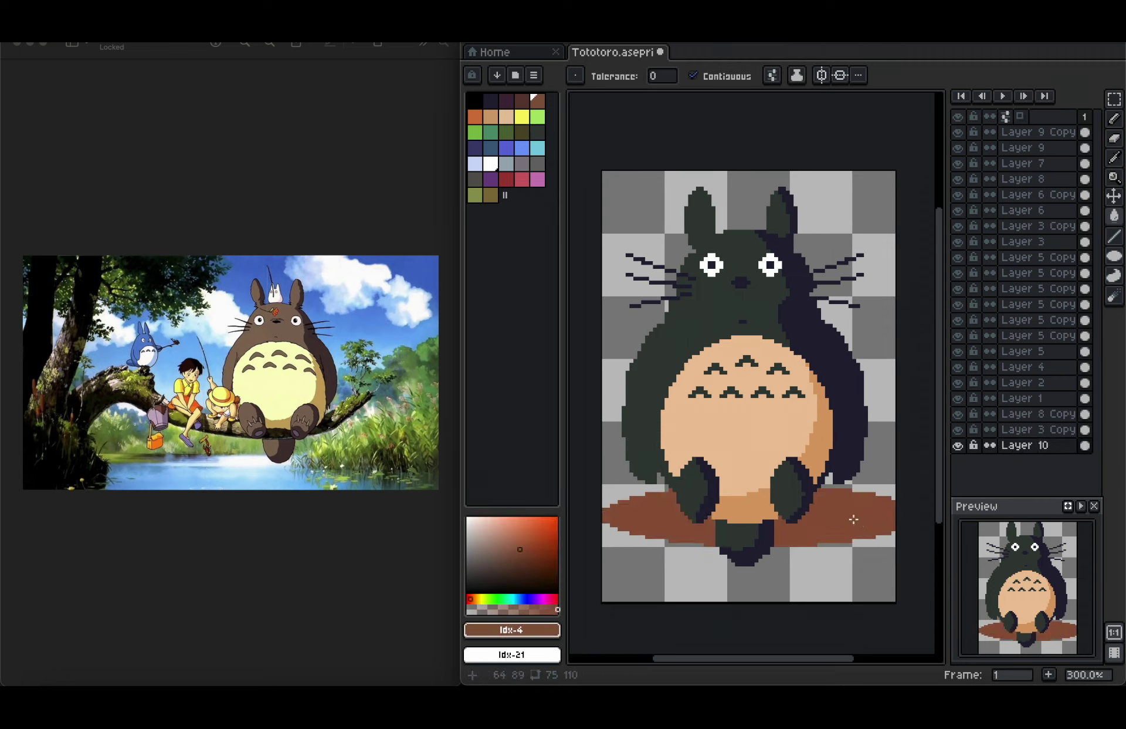
key(ctrl+z)
key(ctrl+z)
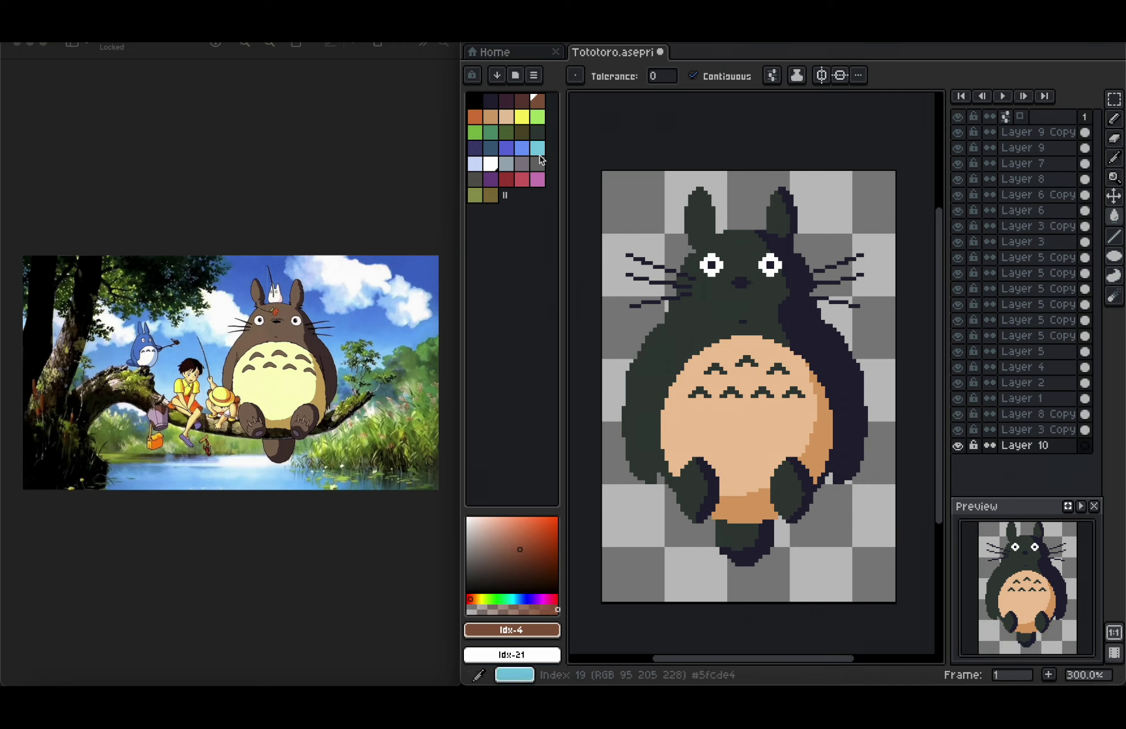
Fill the empty Layer 10 with blue (index 18) as the sky.
click(522, 147)
click(865, 515)
click(1024, 445)
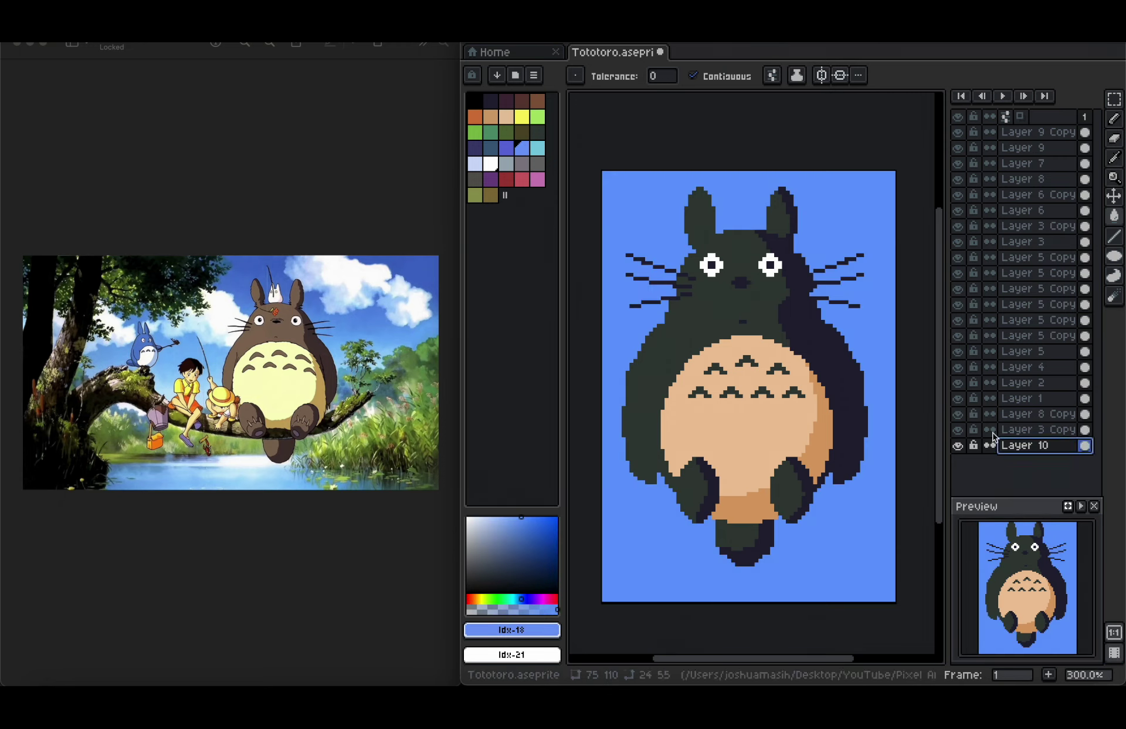
Apply a vertical Bayer Matrix 8x8 gradient at 75% opacity to the sky, from blue at arm height to white (index 21) above.
click(1114, 215)
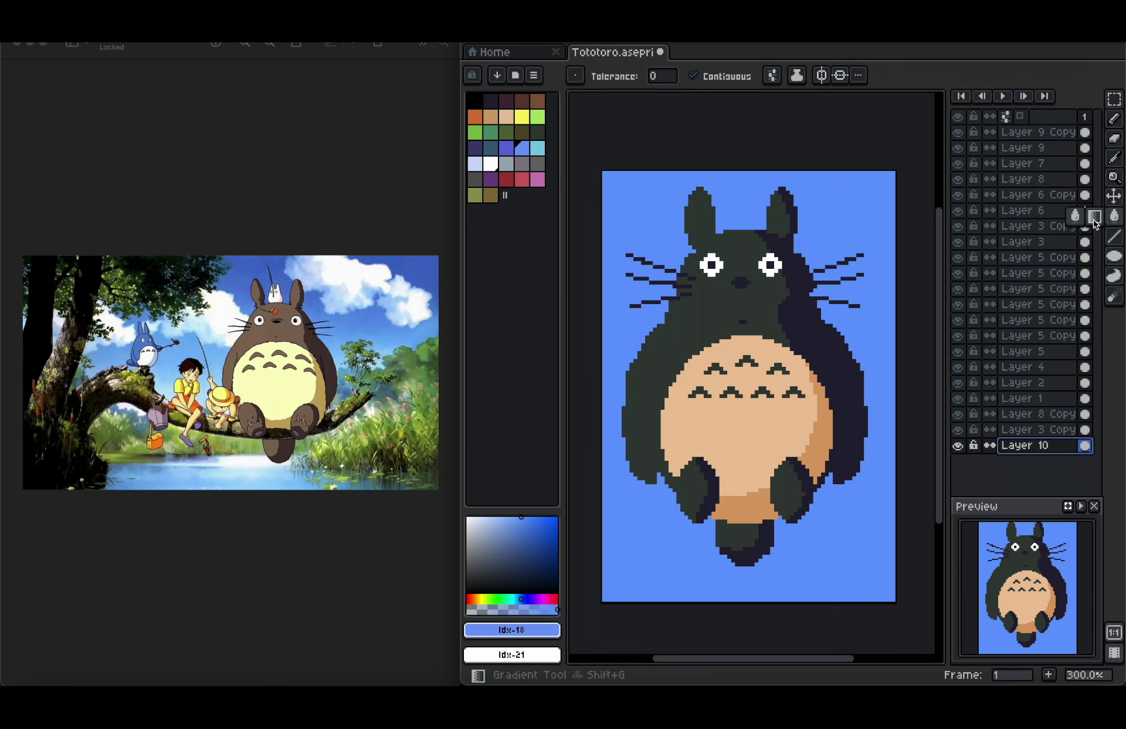
click(1093, 216)
click(974, 76)
click(925, 219)
mouse_move(1054, 76)
mouse_down()
mouse_move(1026, 100)
mouse_move(1035, 96)
mouse_up()
key(super+z)
mouse_move(864, 205)
mouse_down()
mouse_move(862, 329)
mouse_move(855, 207)
mouse_up()
key(super+z)
drag(874, 356, 874, 219)
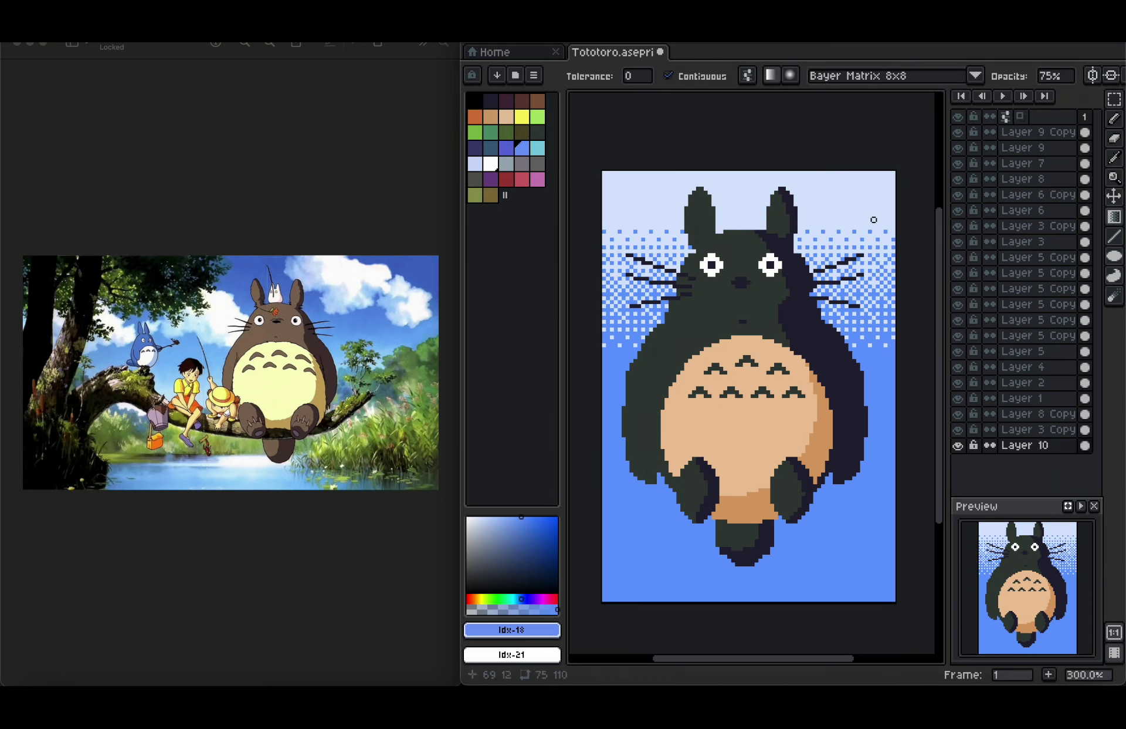
On a new layer above the sky, draw a filled brown (index 4) rectangle across the bottom and a lime green (index 9) one below its top strip.
key(shift+n)
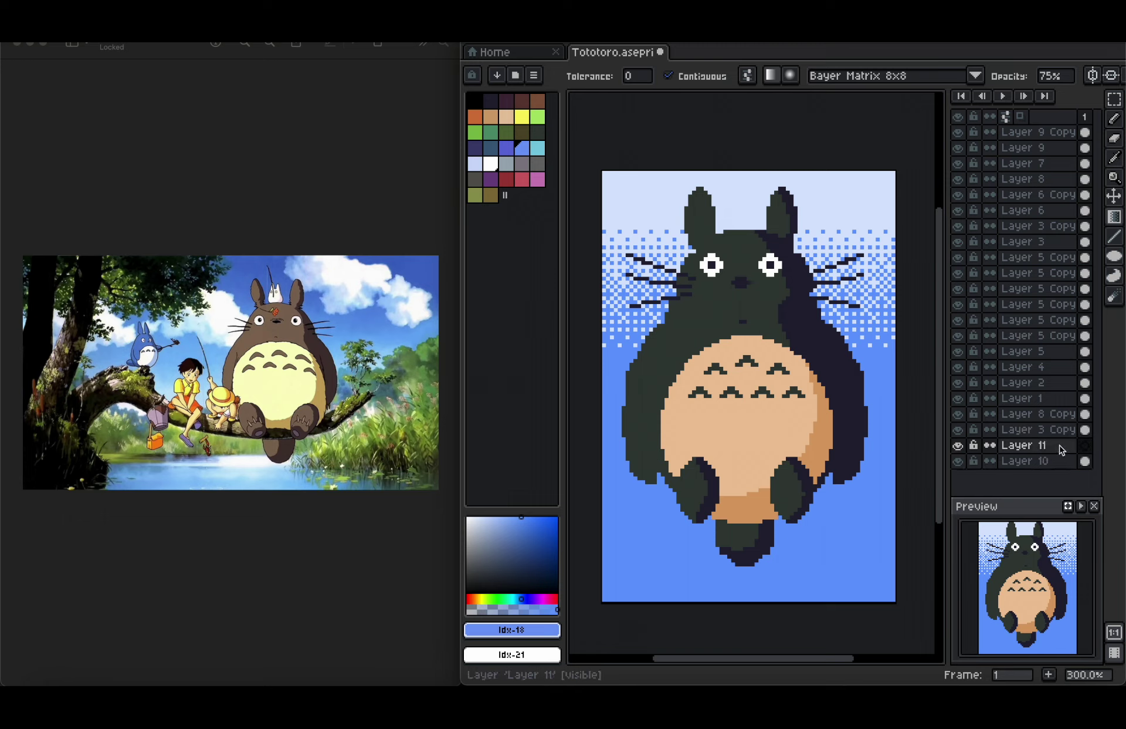
click(1116, 257)
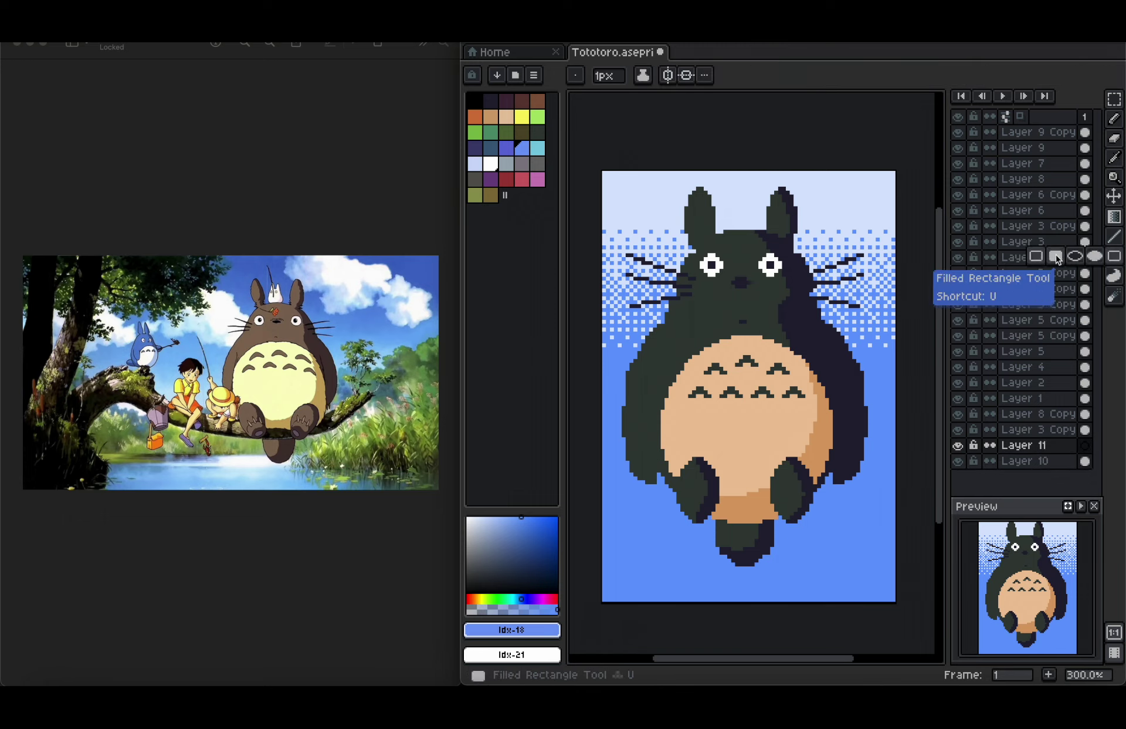
click(1056, 256)
click(537, 101)
click(537, 117)
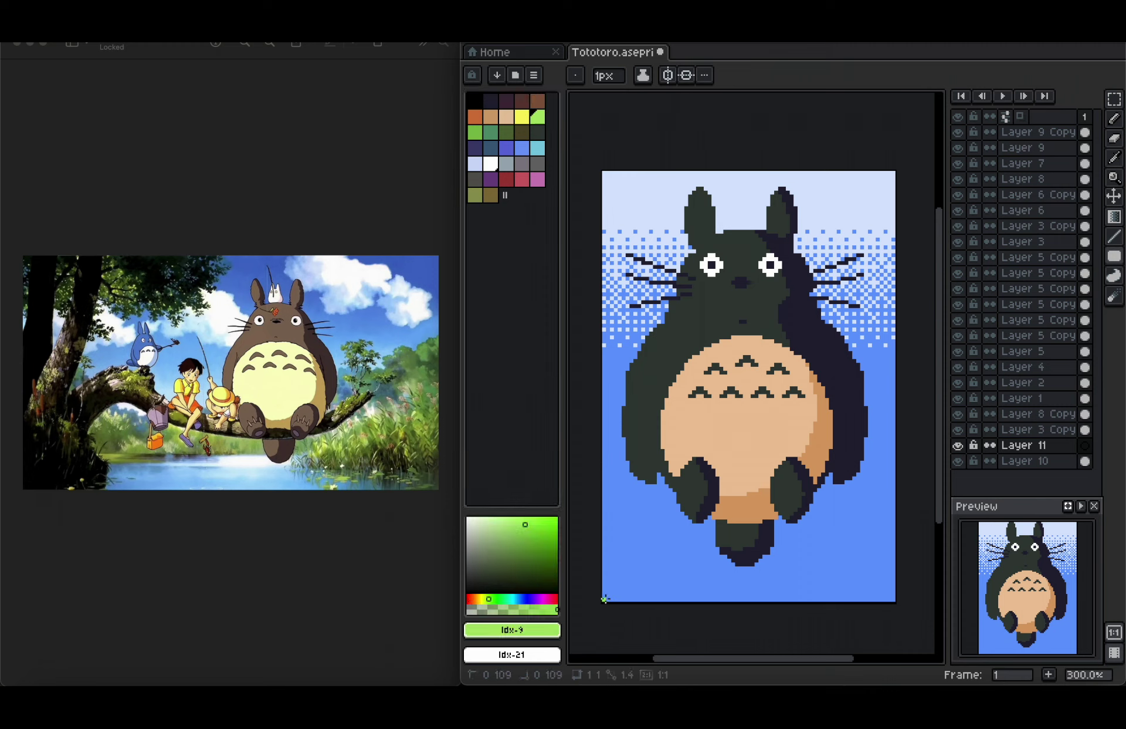
drag(599, 610, 902, 457)
click(537, 102)
drag(605, 599, 905, 468)
click(538, 118)
drag(599, 605, 893, 495)
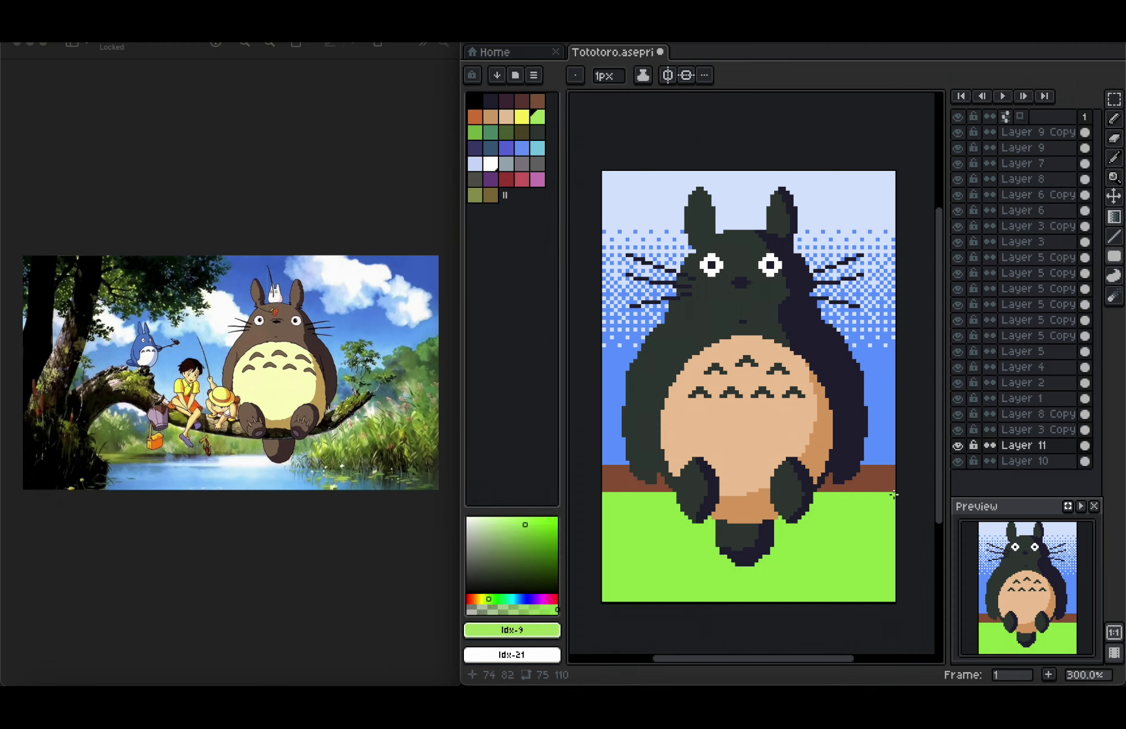
Try a freehand dark brown (index 3) line along the lower edge of the brown strip, and undo it.
key(b)
click(522, 102)
drag(607, 490, 903, 489)
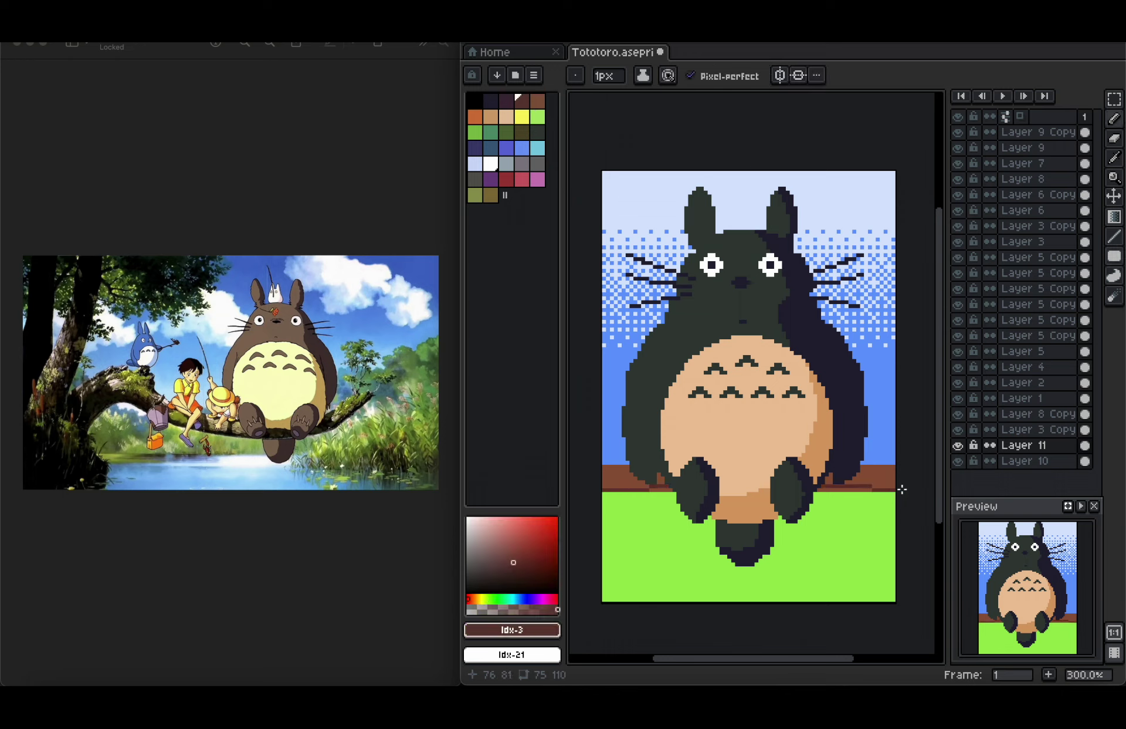
key(super+z)
With the Line tool, give the brown strip a dark brown (index 3) lower edge, a tan (index 6) upper edge and short dark brown bark streaks.
click(1114, 236)
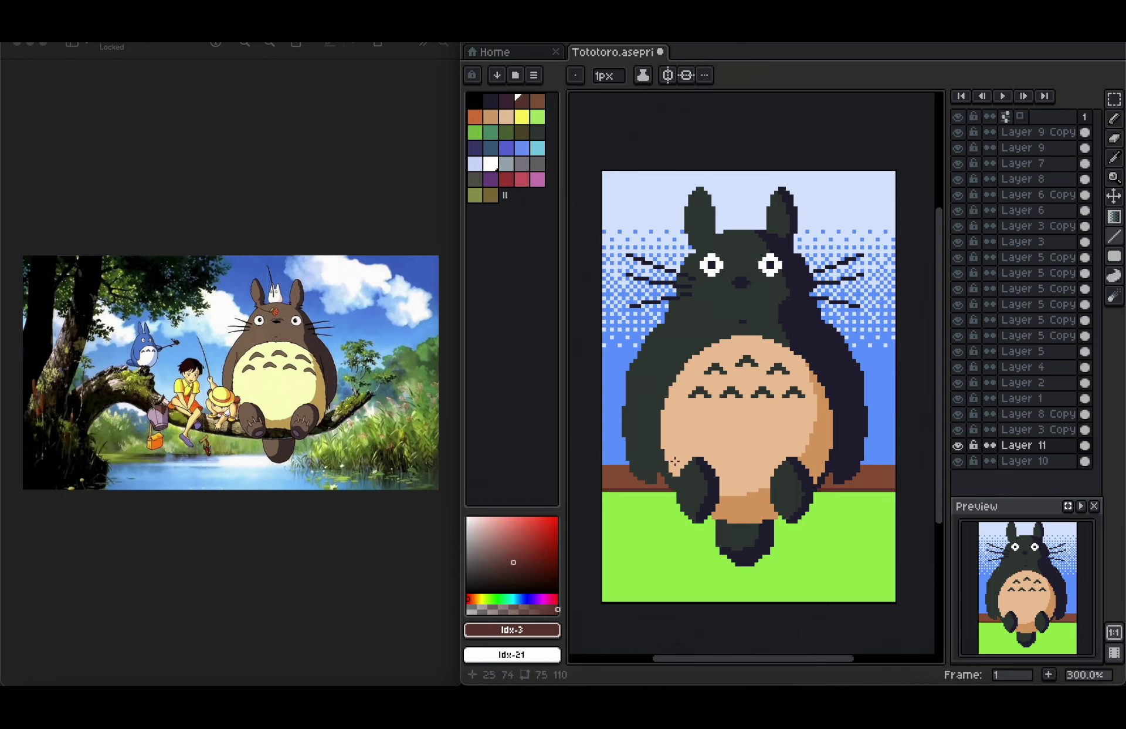
click(489, 118)
click(522, 102)
drag(616, 478, 612, 479)
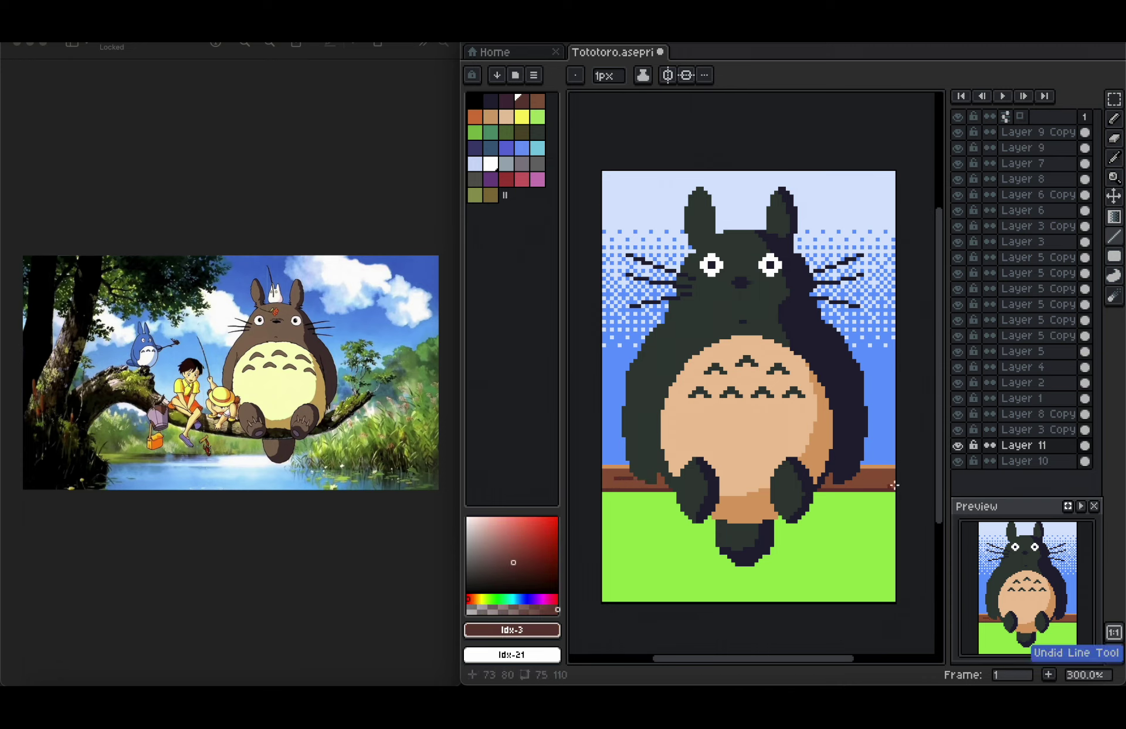
drag(857, 482, 867, 480)
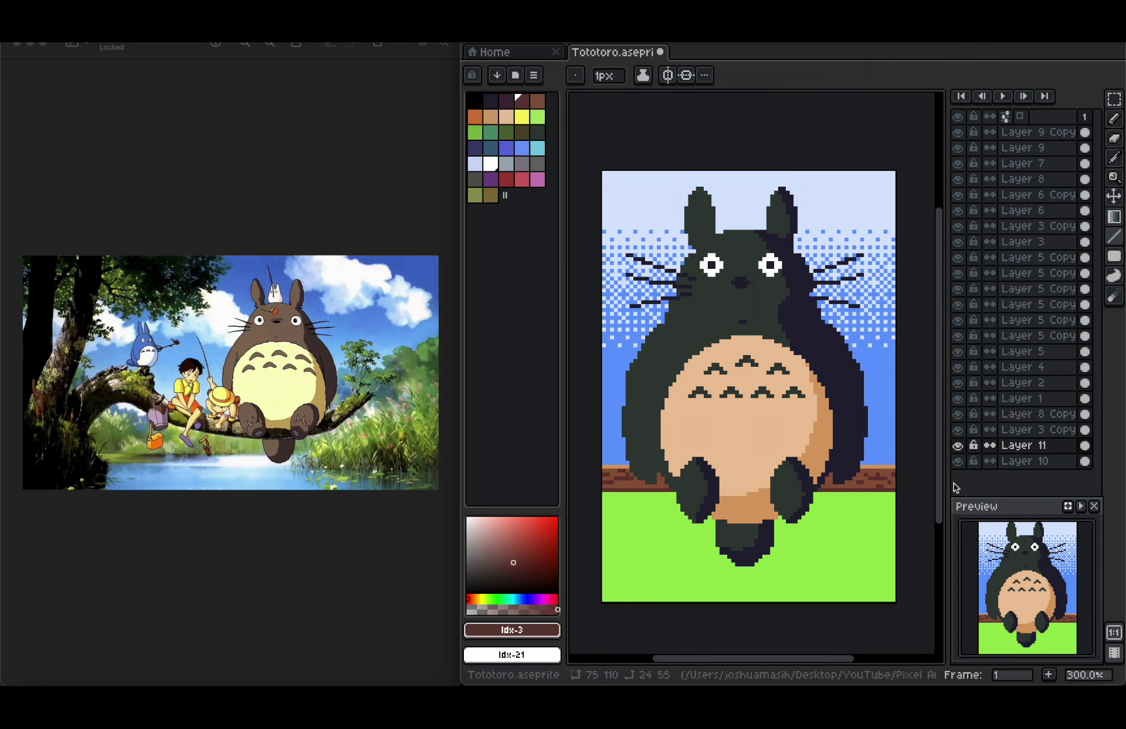
click(958, 445)
click(958, 446)
Apply a Bayer Matrix 8x8 gradient to the ground, from green (index 9) at the bottom to yellow (index 8) at the top.
key(g)
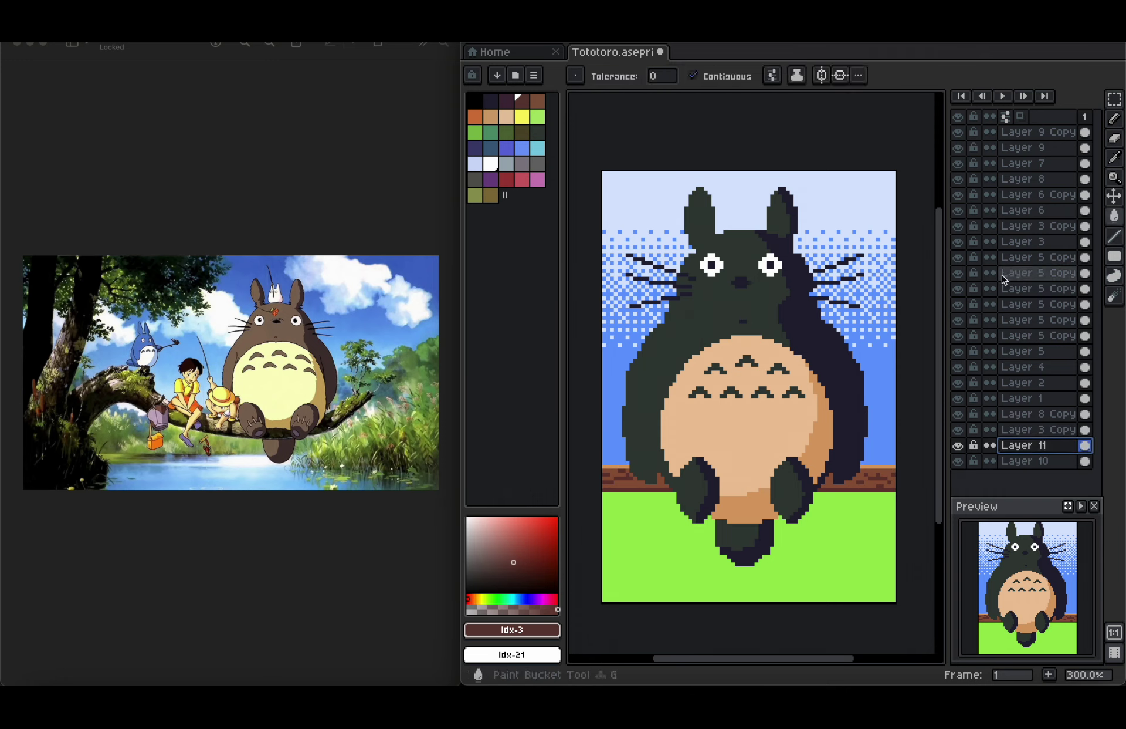
key(shift+g)
click(521, 118)
key(super+z)
mouse_move(654, 576)
mouse_down()
mouse_move(659, 509)
mouse_move(657, 576)
mouse_move(639, 536)
mouse_move(682, 555)
mouse_move(679, 529)
mouse_move(753, 506)
mouse_up()
key(super+z)
click(537, 118)
key(super+z)
right_click(522, 118)
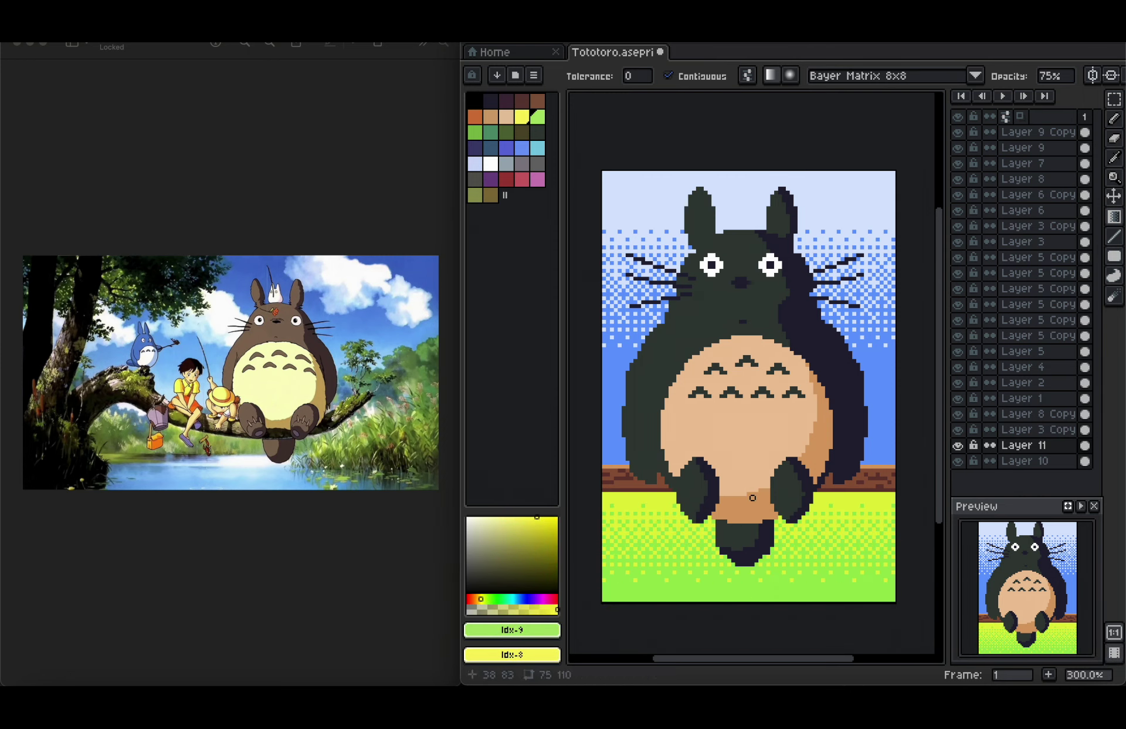
Select the left ear's pixels on Layer 8 and shade its right edge dark navy (#222034) with an 8 px brush.
key(v)
click(702, 216)
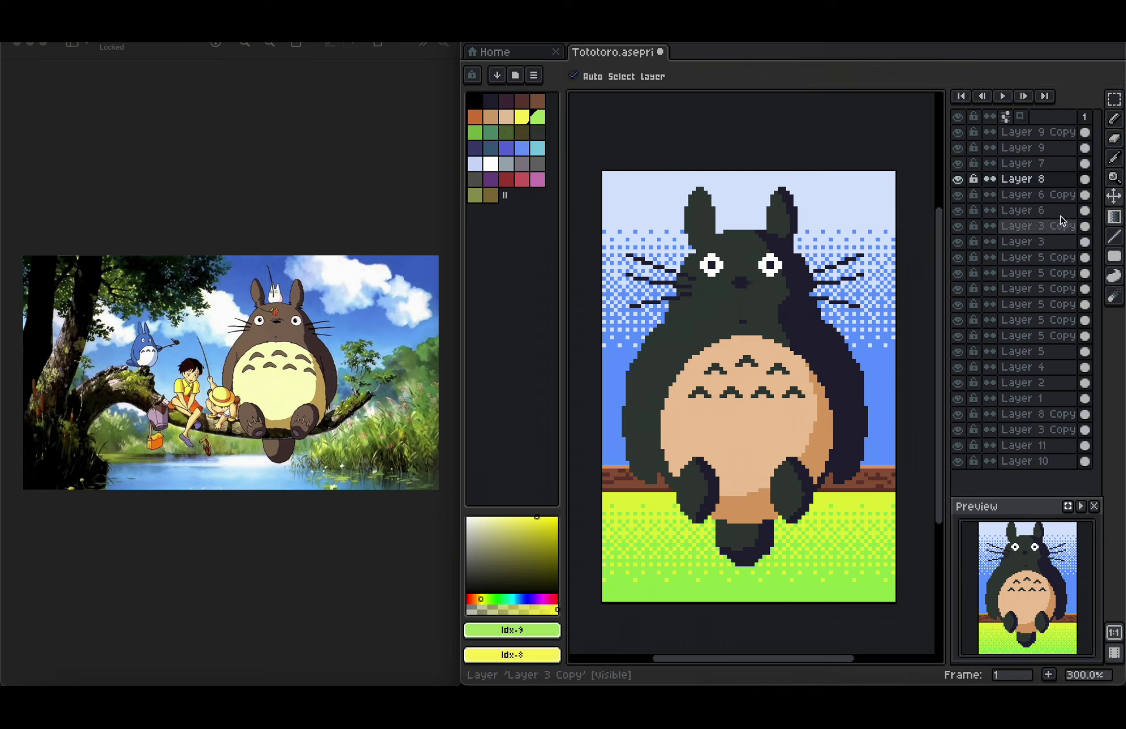
super+click(1053, 179)
alt+click(807, 290)
key(b)
drag(609, 76, 614, 98)
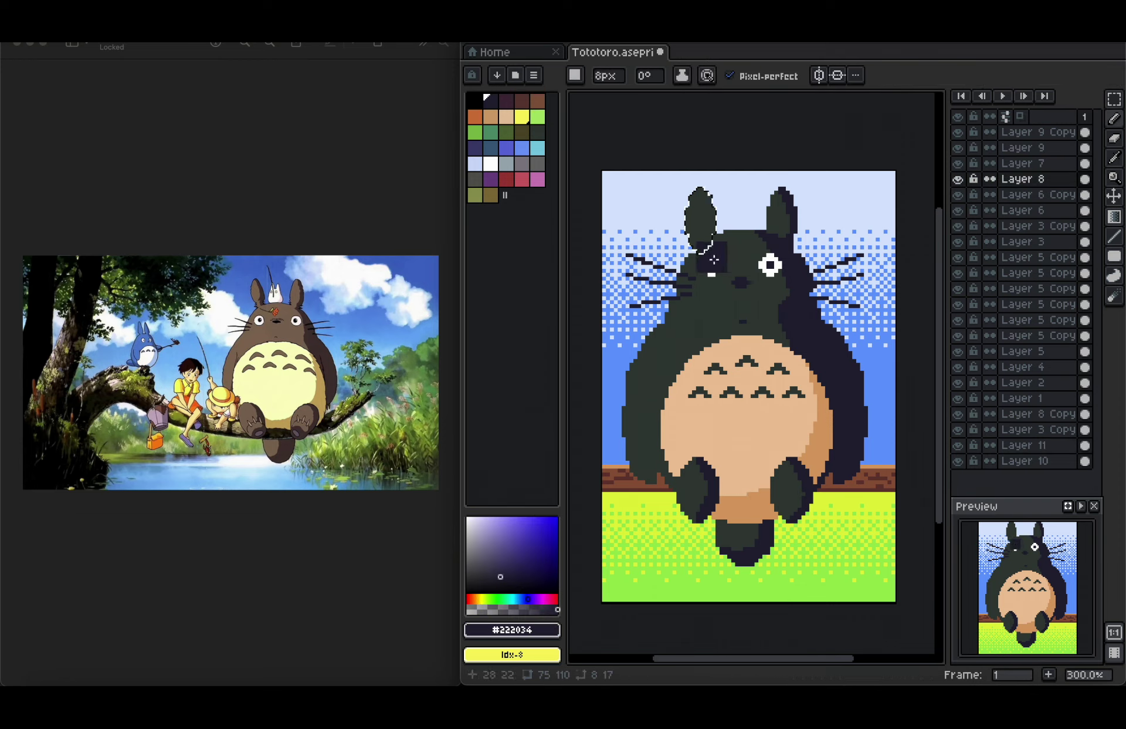
drag(716, 243, 714, 182)
key(super+d)
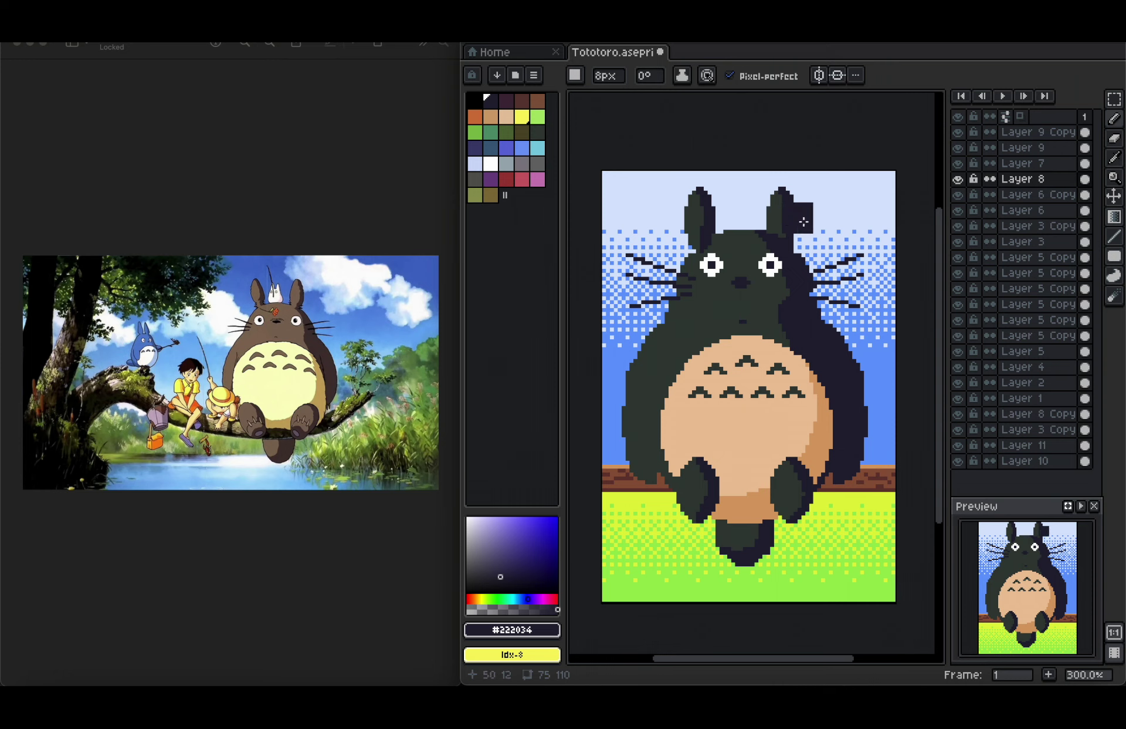
Touch up the base of the left ear in dark green (#323c39) with a 1 px brush.
scroll(750, 238, up, 2)
alt+click(741, 214)
key(minus)
key(minus)
key(minus)
key(minus)
key(minus)
key(minus)
key(minus)
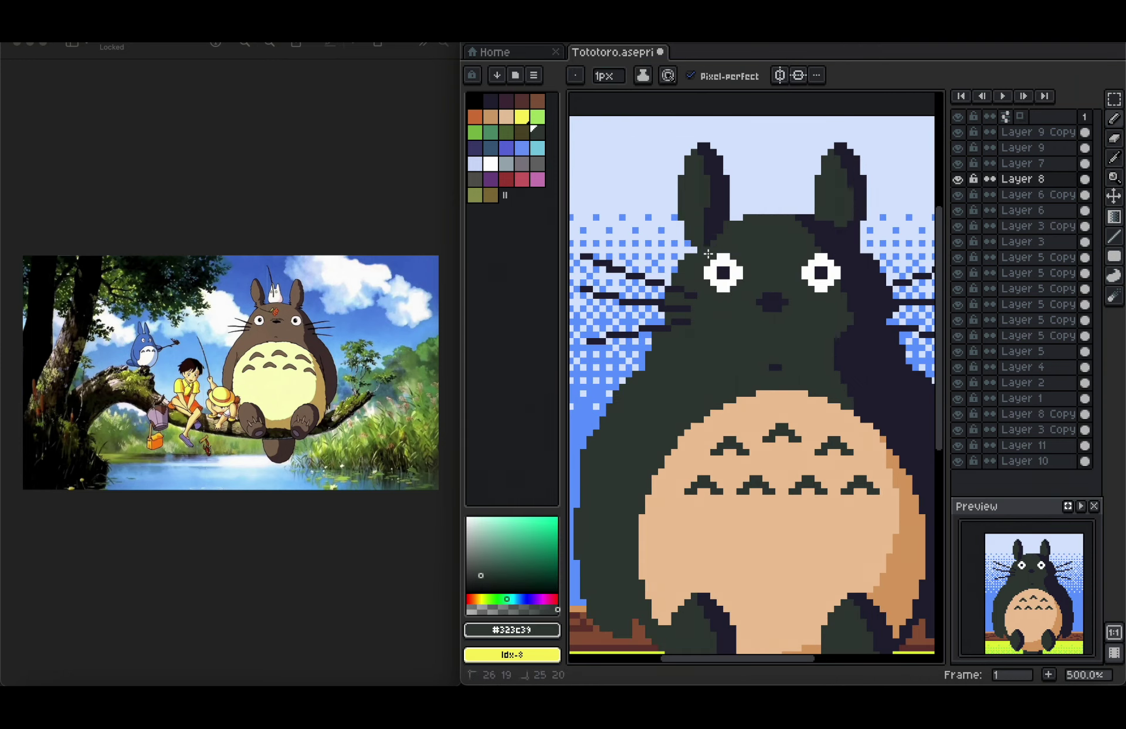
scroll(716, 226, down, 2)
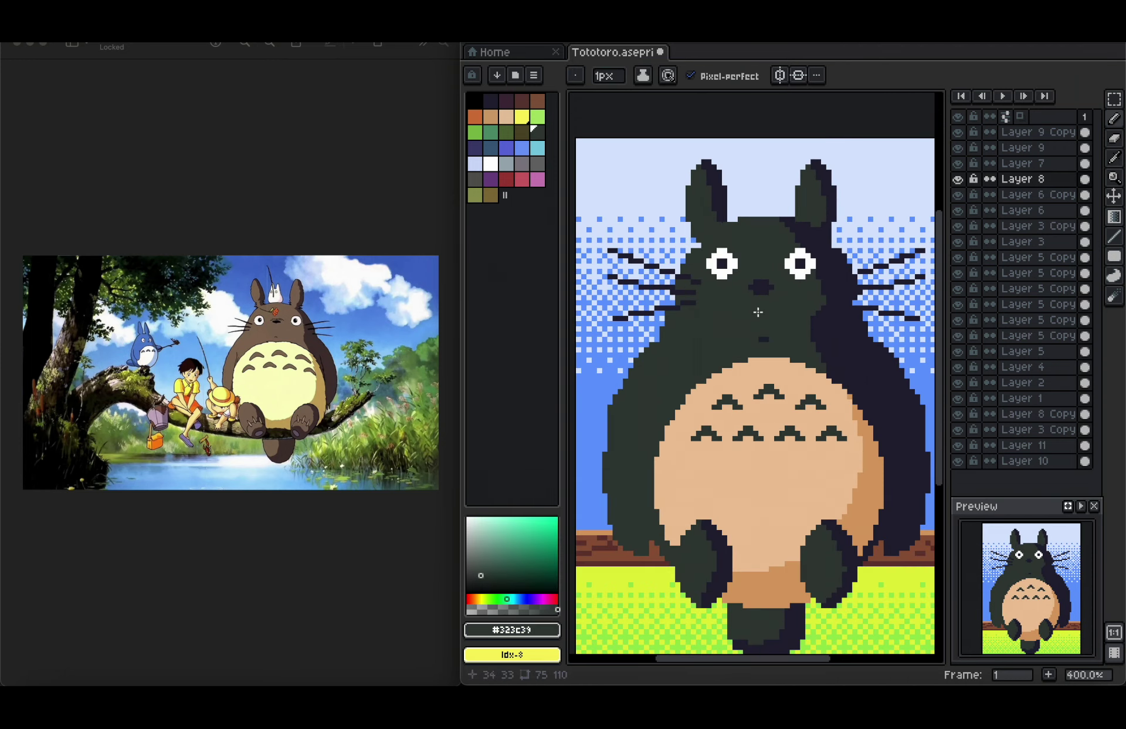
On Layer 2, draw a thin dark navy (#222034) line between the left arm and the belly.
ctrl+shift+click(674, 362)
scroll(663, 414, up, 1)
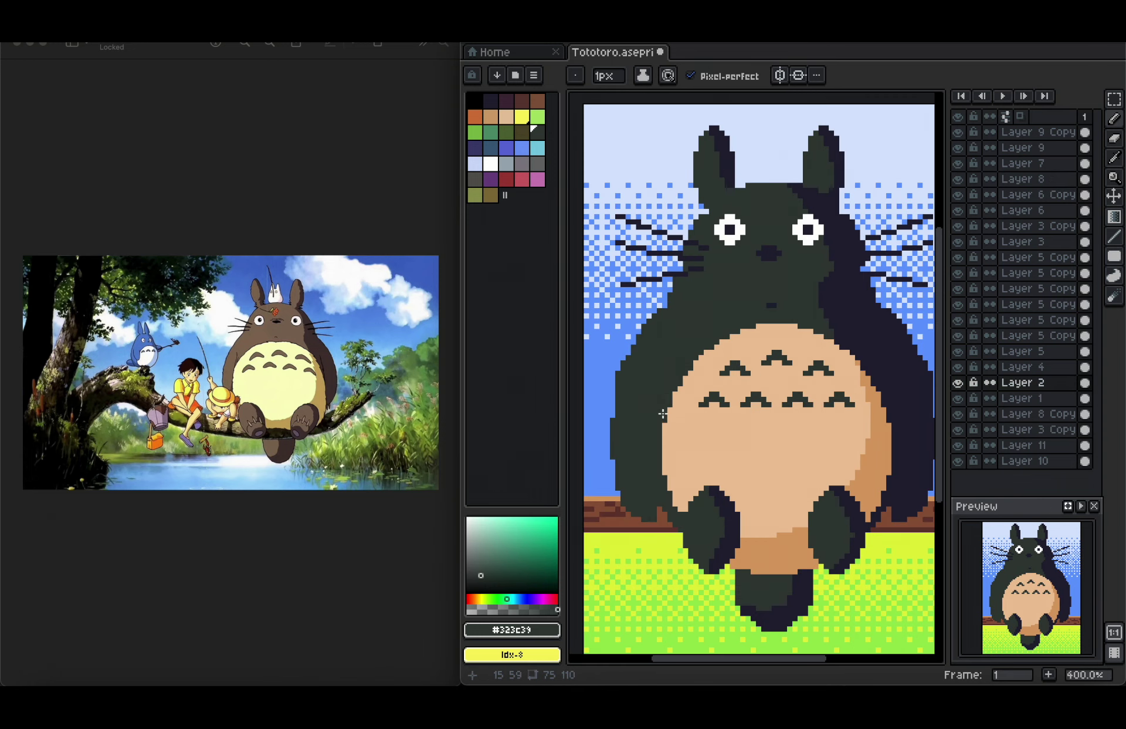
alt+click(657, 418)
drag(667, 422, 676, 350)
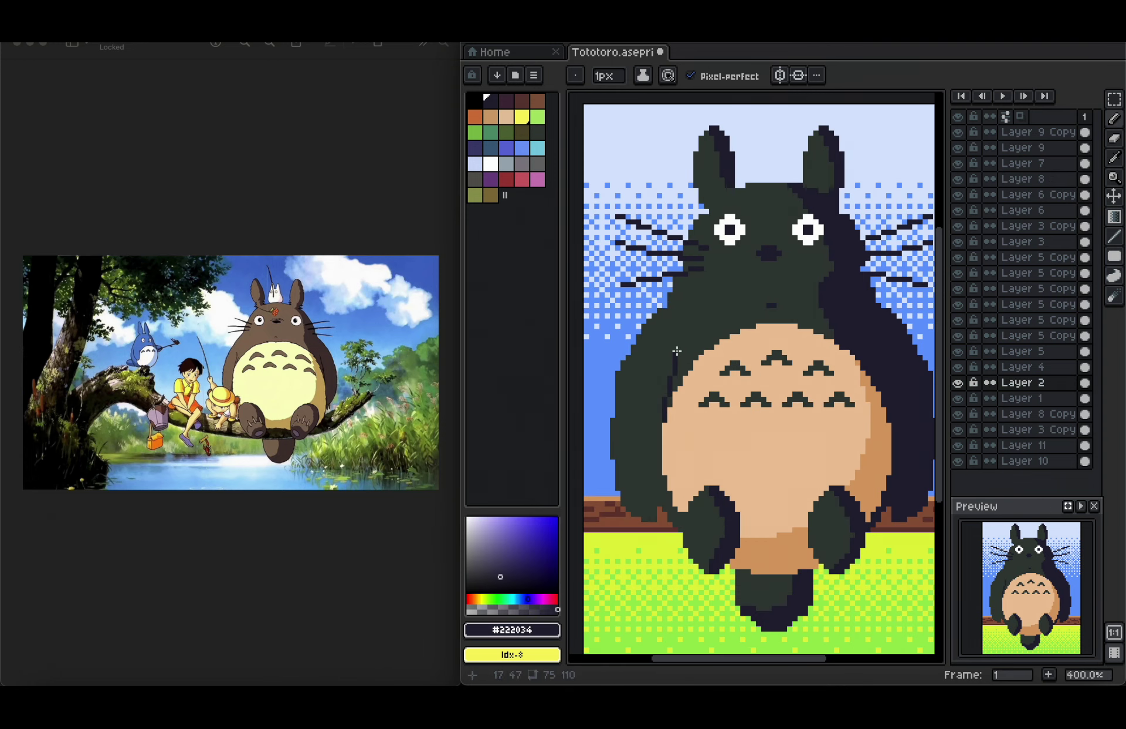
Draw a matching thin black (index 0) line between the right arm and the belly.
scroll(683, 463, right, 2)
click(475, 101)
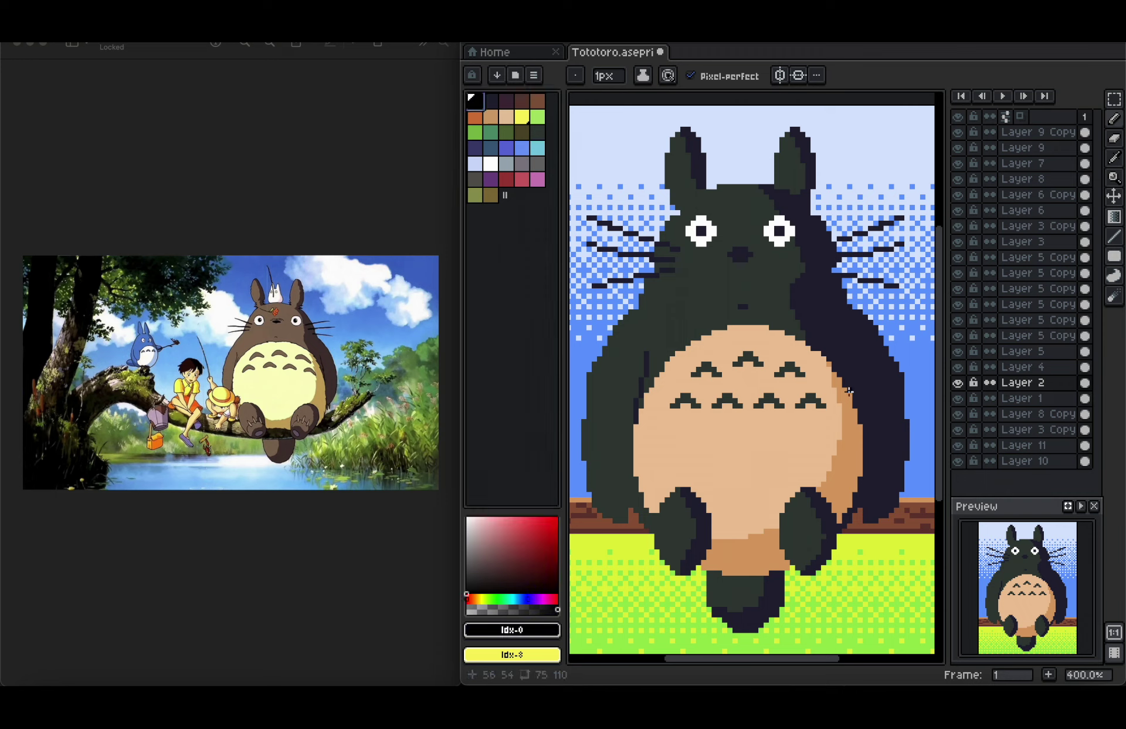
drag(855, 406, 844, 352)
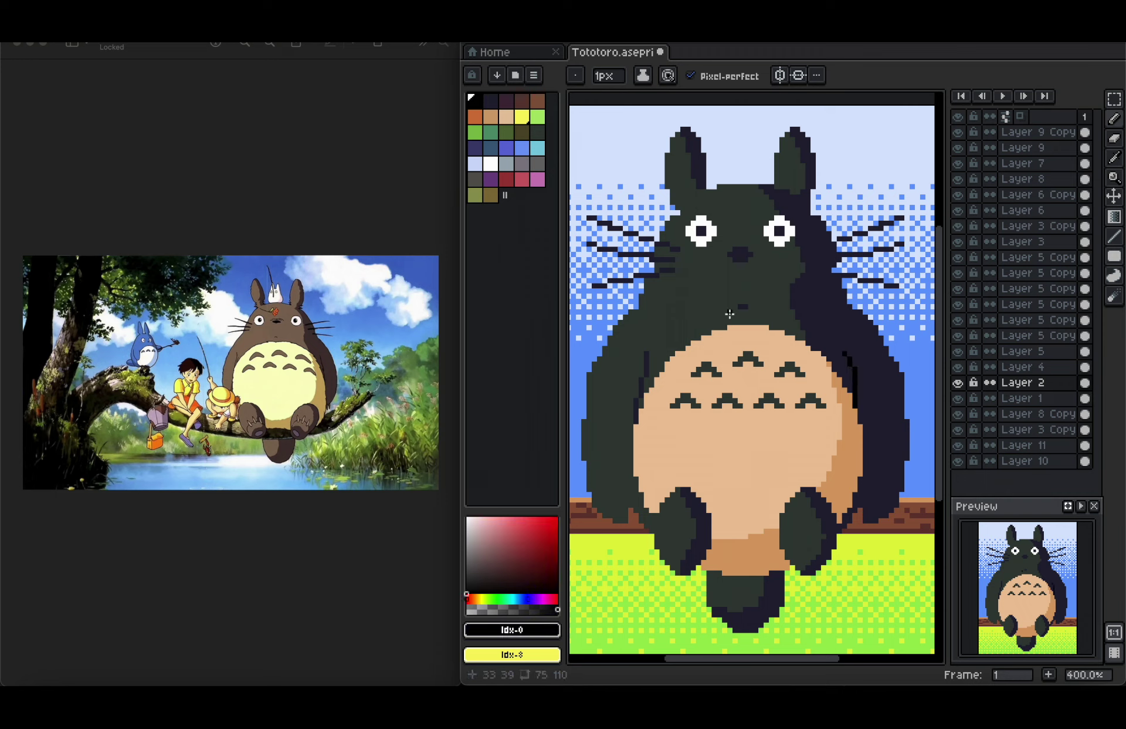
Select Layer 2's pixels and try a gray (index 24) highlight along the left arm's outer edge with an 8 px brush.
key(v)
click(623, 370)
super+click(1024, 382)
click(542, 135)
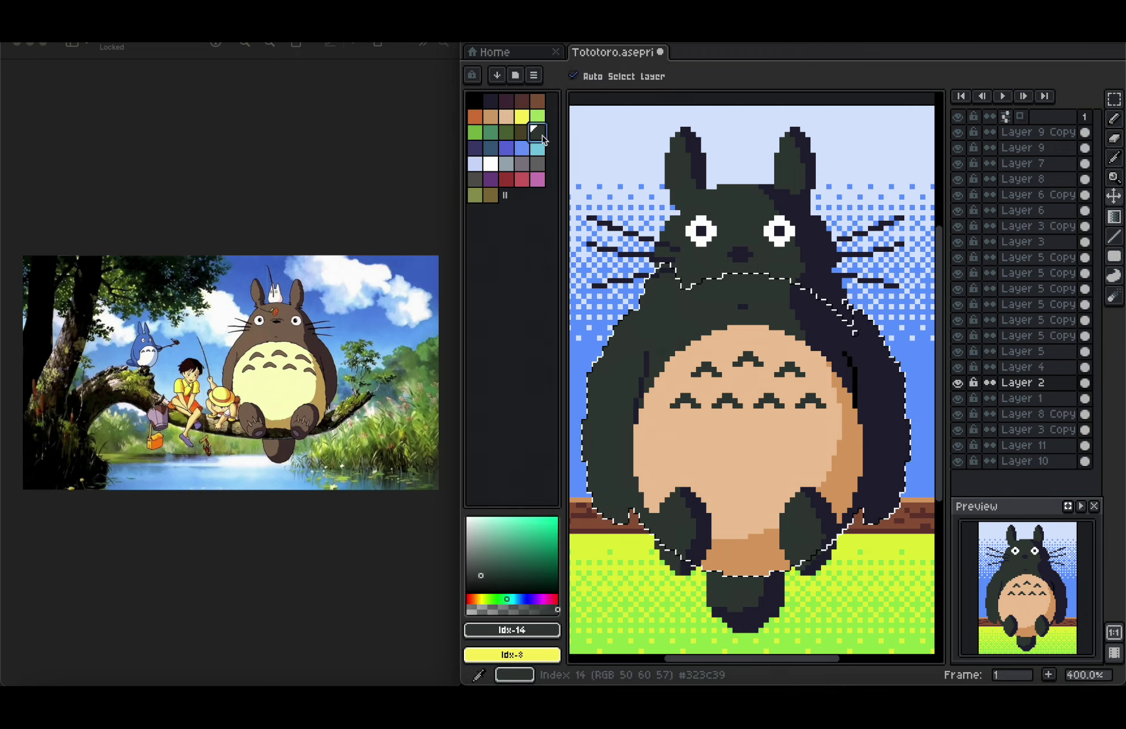
key(b)
click(537, 163)
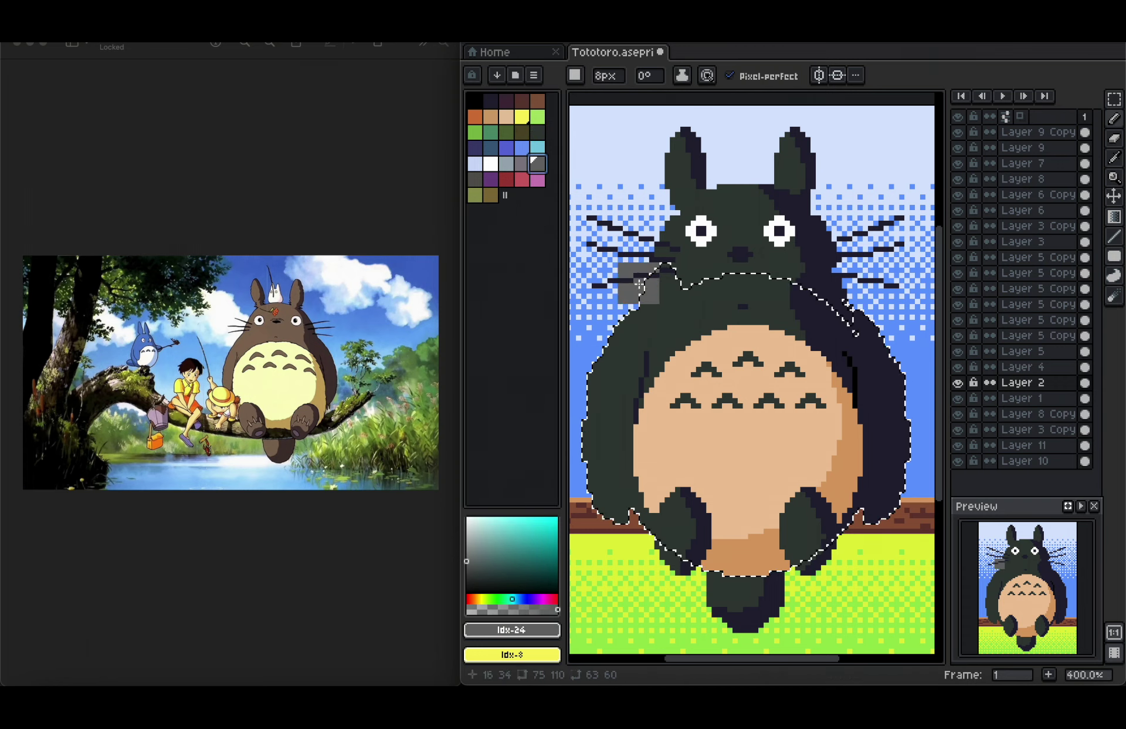
drag(640, 285, 606, 507)
key(super+z)
mouse_move(618, 290)
mouse_down()
mouse_move(578, 391)
mouse_move(579, 505)
mouse_up()
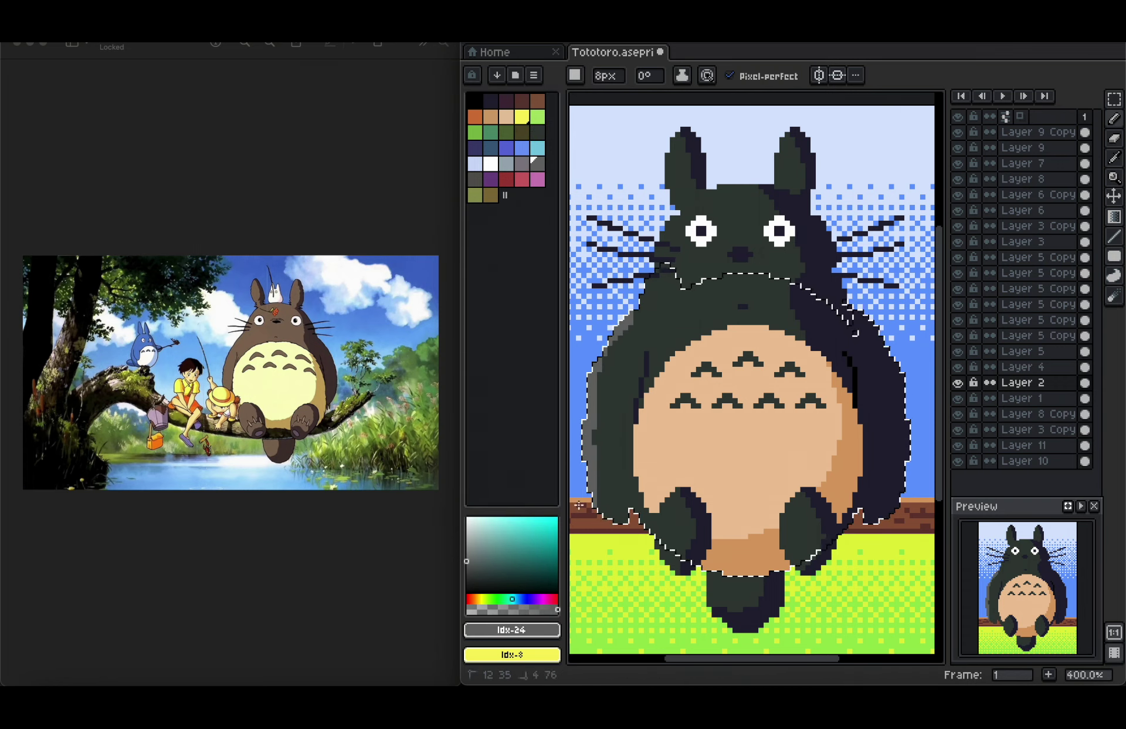
scroll(602, 548, down, 2)
scroll(595, 551, up, 1)
key(ctrl+d)
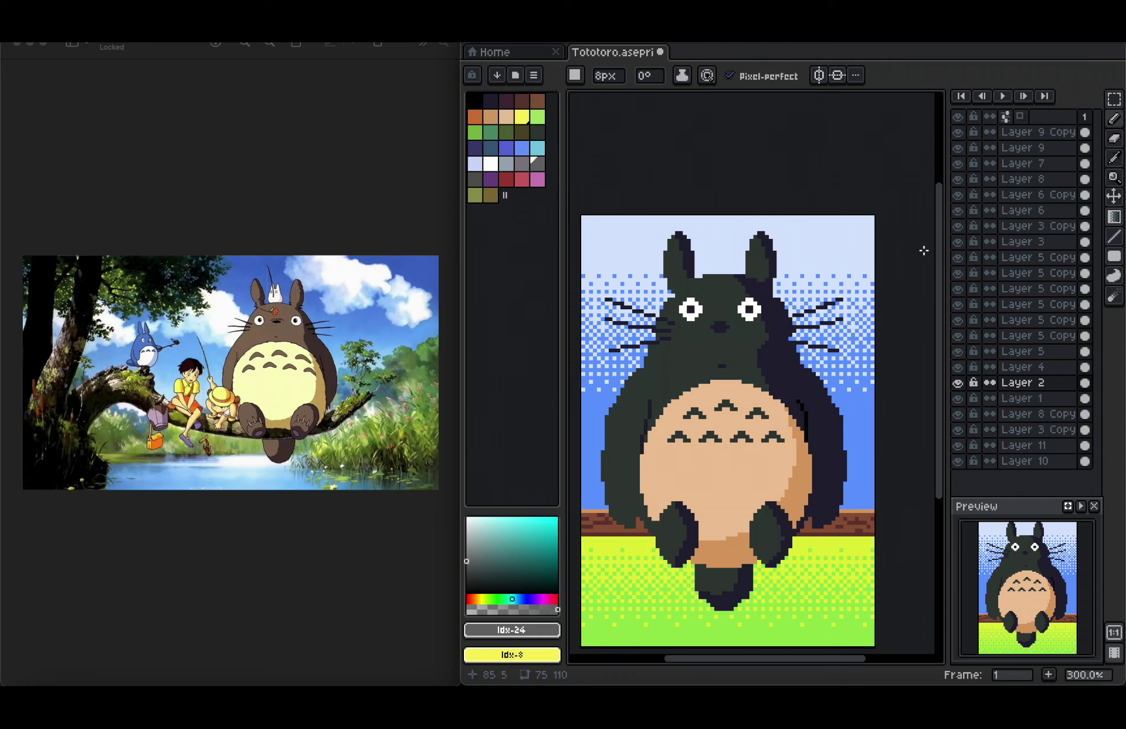
On Layer 3, draw a 1 px dark navy (#222034) horizontal line about 9 px long across the left foot.
scroll(933, 282, down, 3)
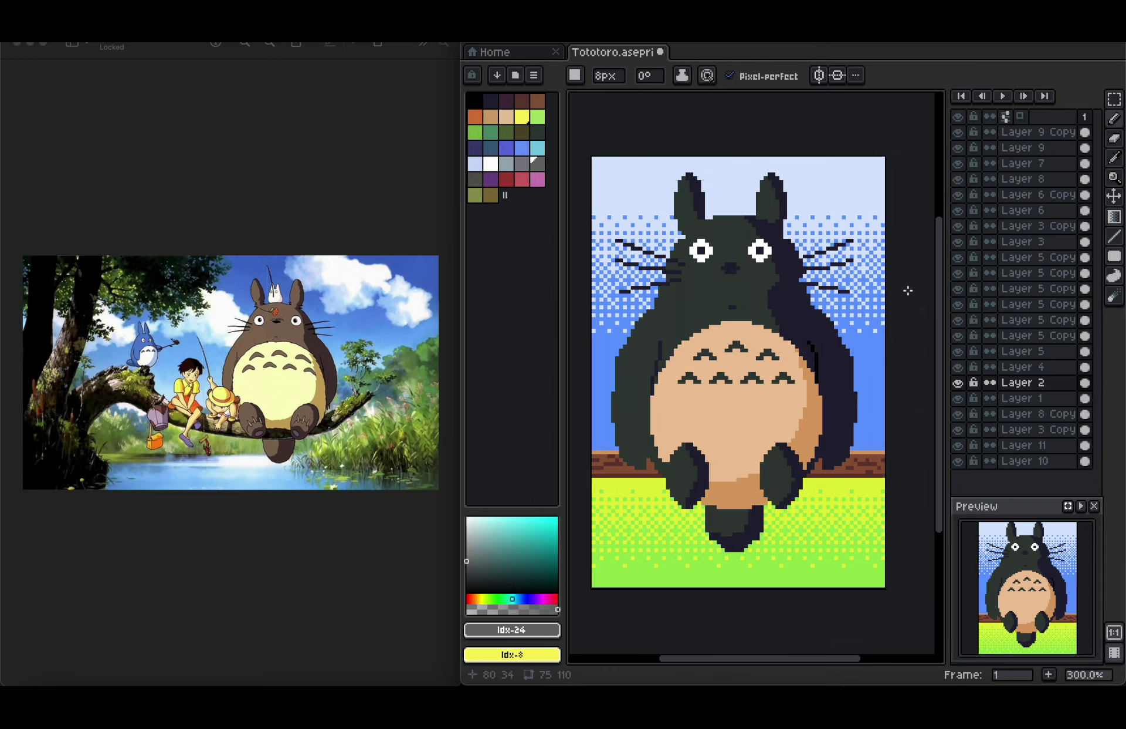
ctrl+click(758, 423)
ctrl+click(686, 482)
scroll(686, 483, up, 1)
alt+click(764, 417)
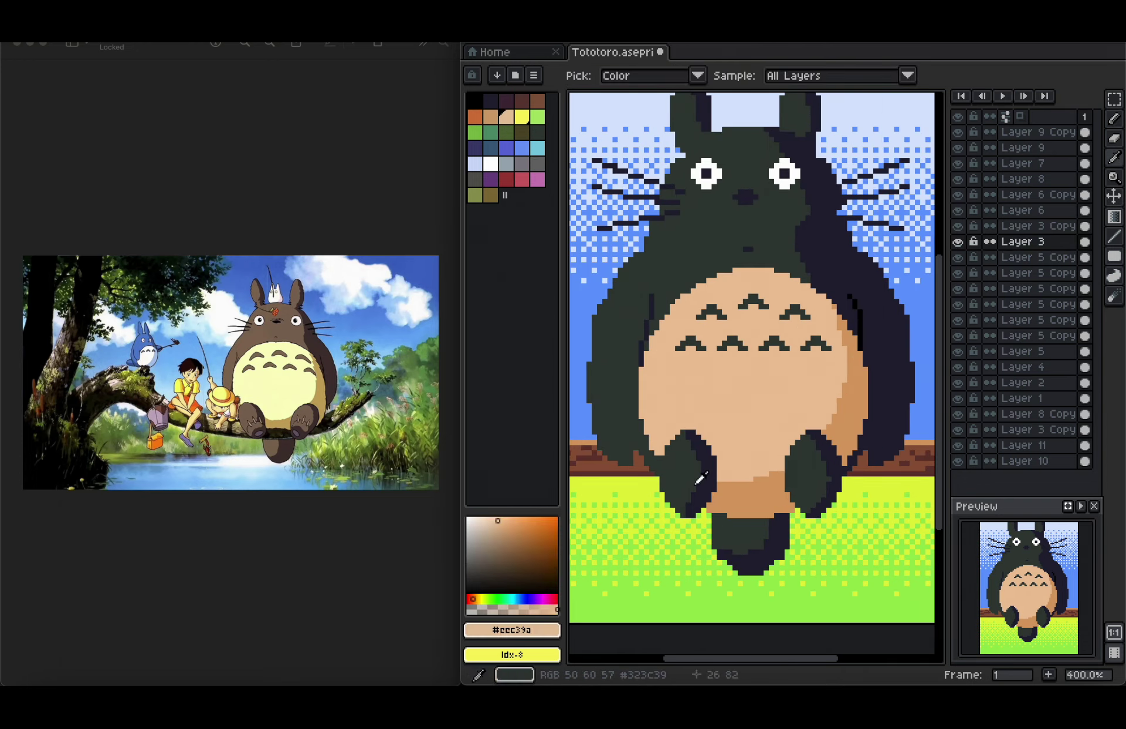
key(b)
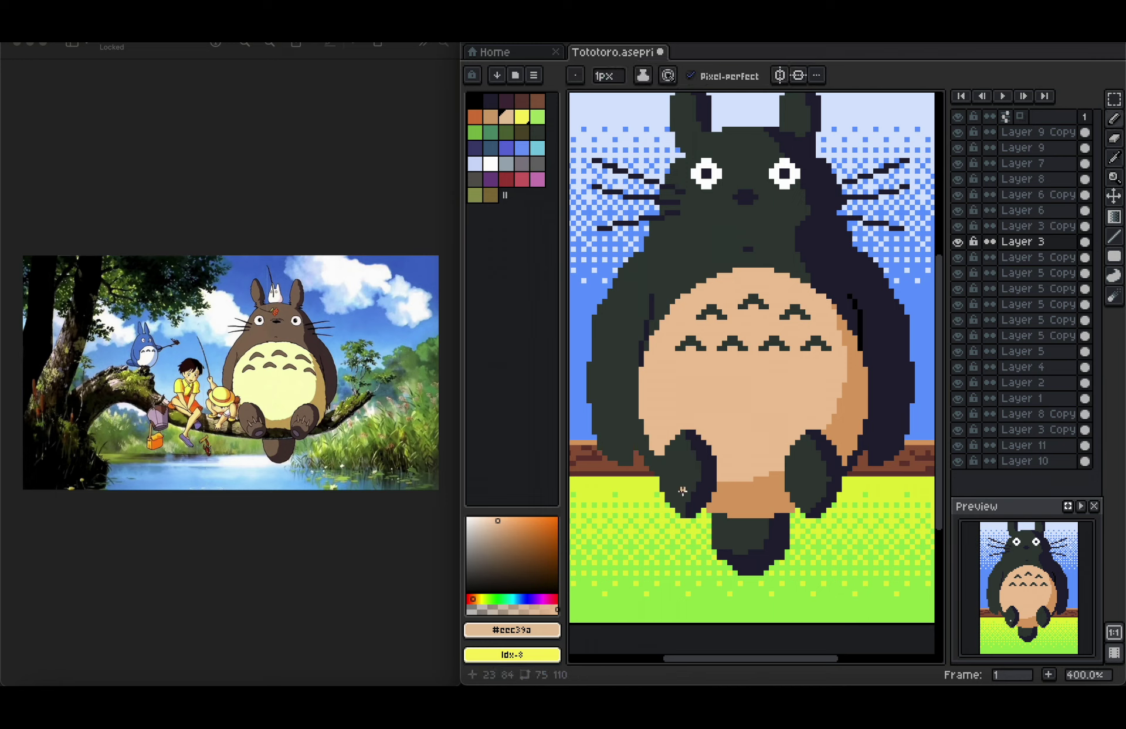
alt+click(708, 482)
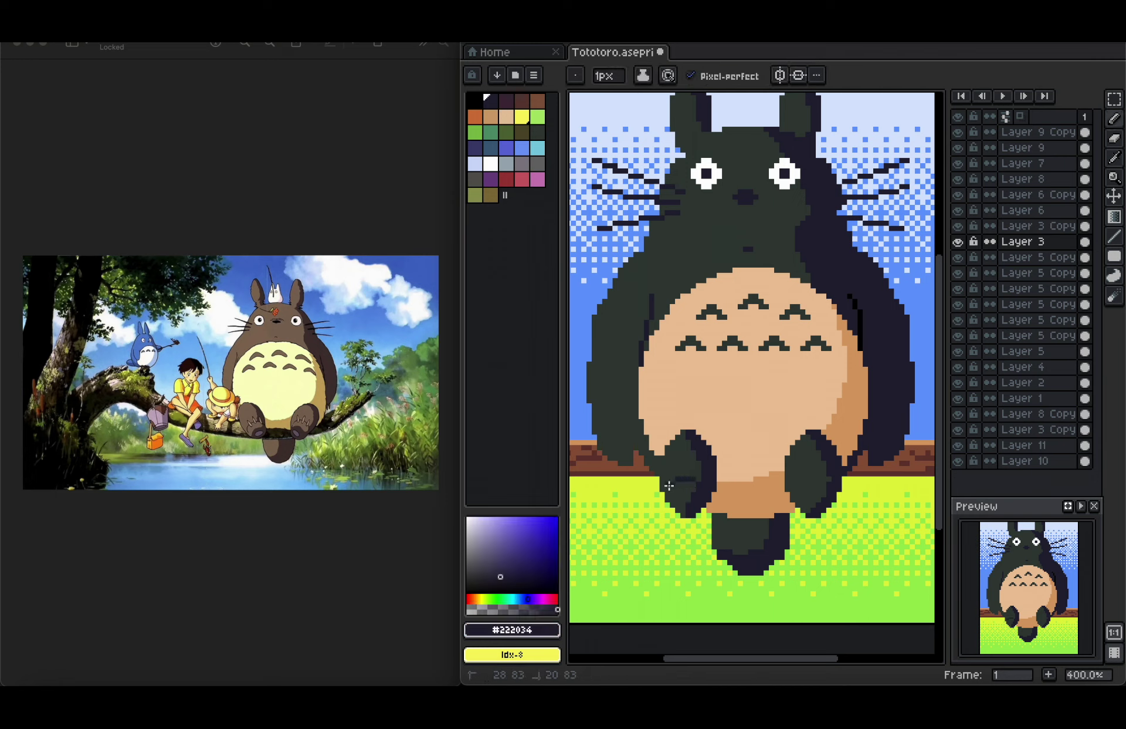
On Layer 3 Copy, draw a matching 1 px dark navy (#222034) horizontal line across the right foot.
ctrl+click(830, 483)
alt+click(830, 483)
ctrl+click(805, 472)
drag(792, 484, 829, 480)
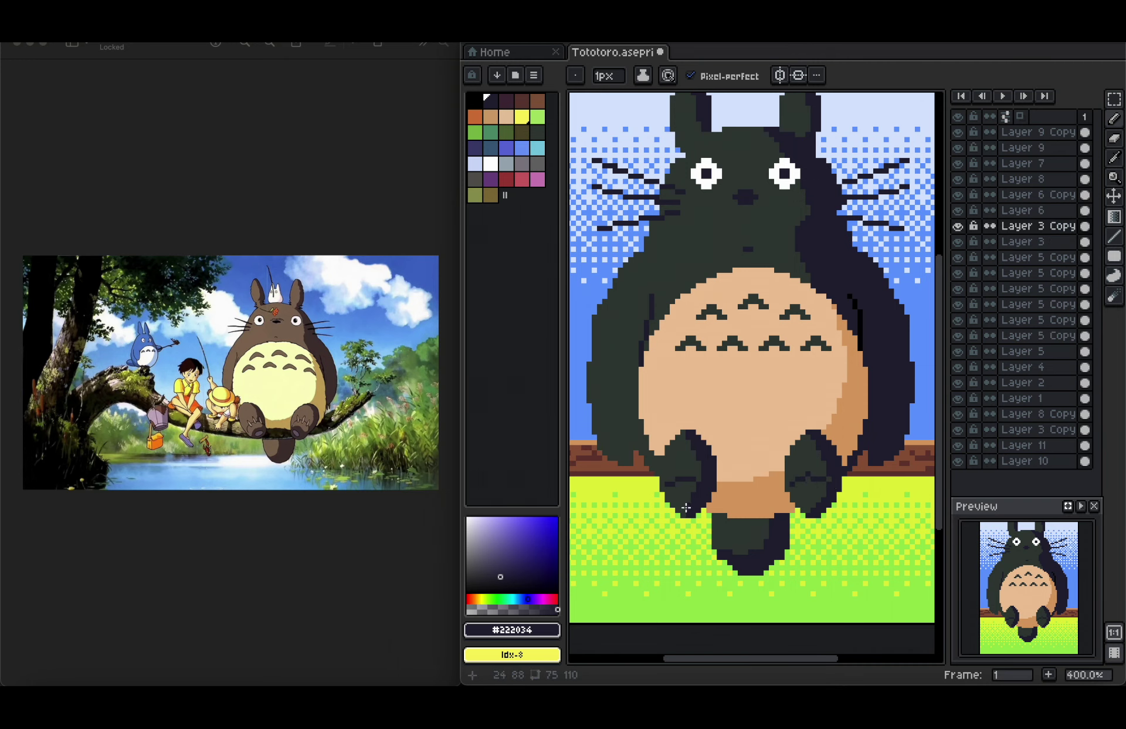
Draw short vertical claws on both feet in the belly's peach color (#eec39a) with a 1 px brush.
scroll(724, 537, up, 1)
alt+click(725, 410)
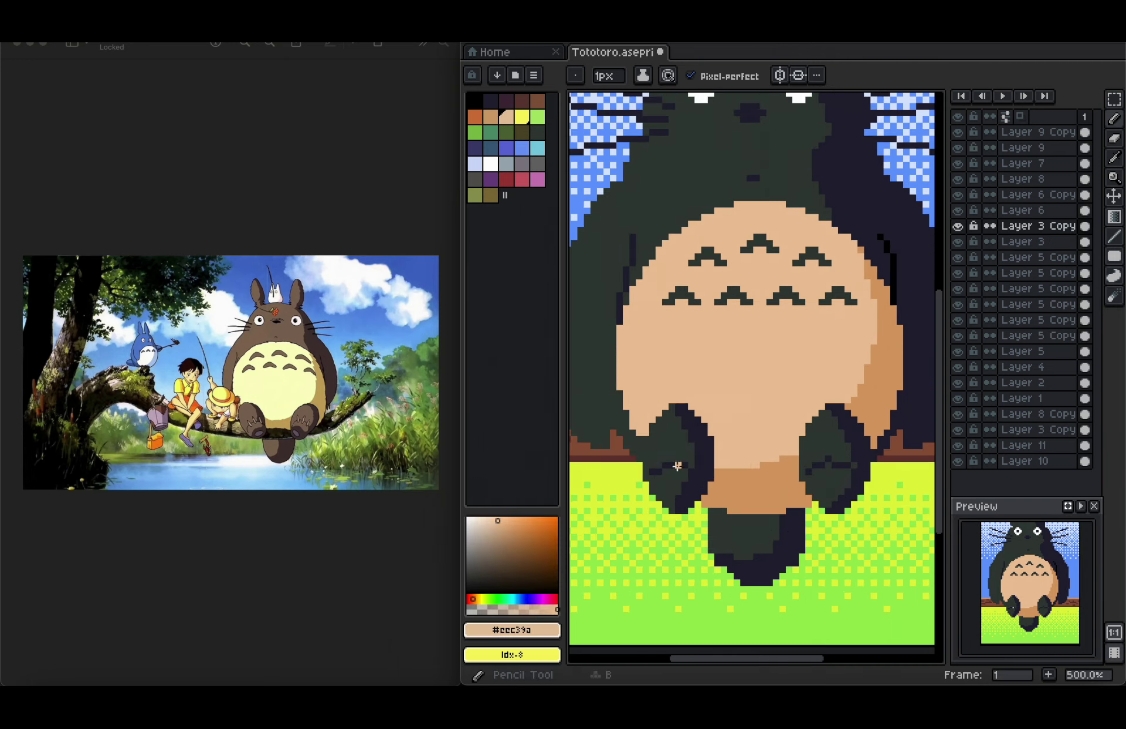
drag(664, 473, 653, 458)
key(ctrl+z)
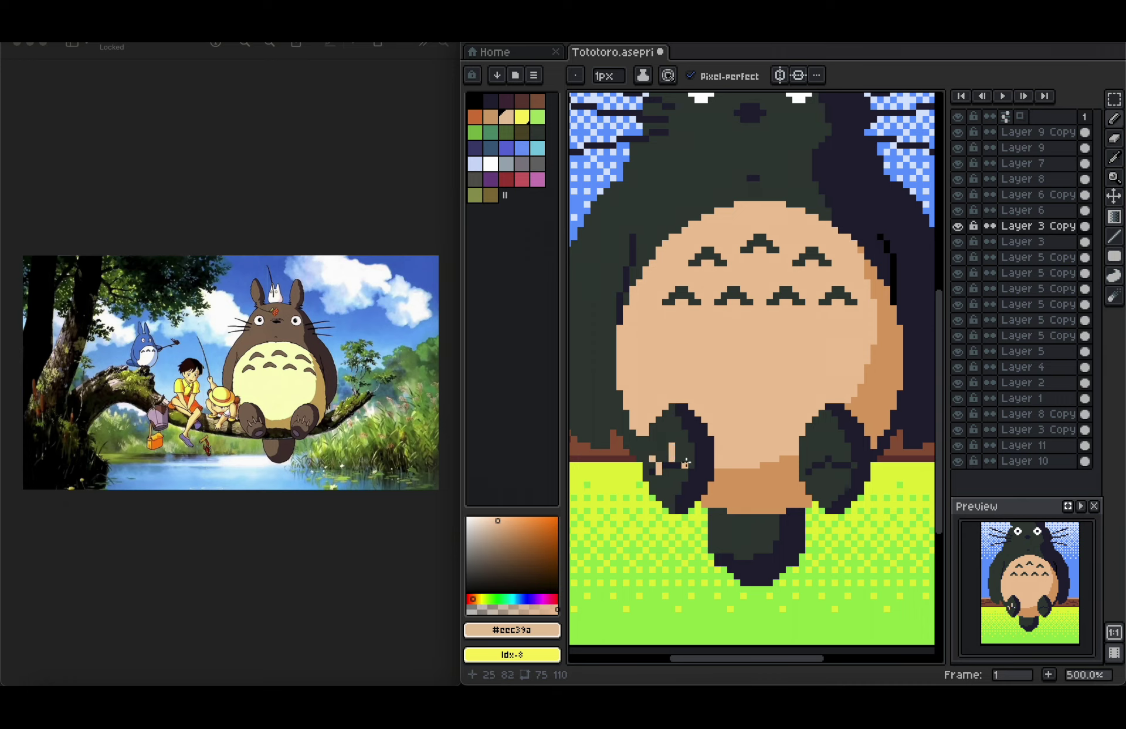
drag(836, 466, 838, 450)
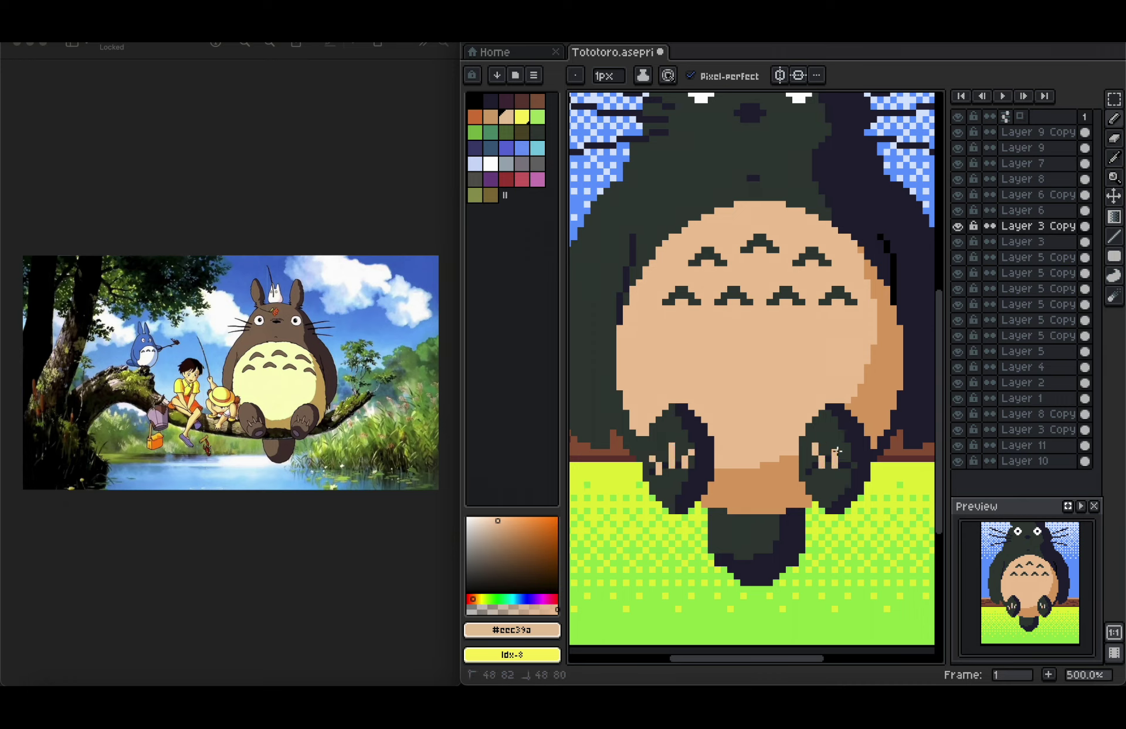
scroll(852, 481, down, 2)
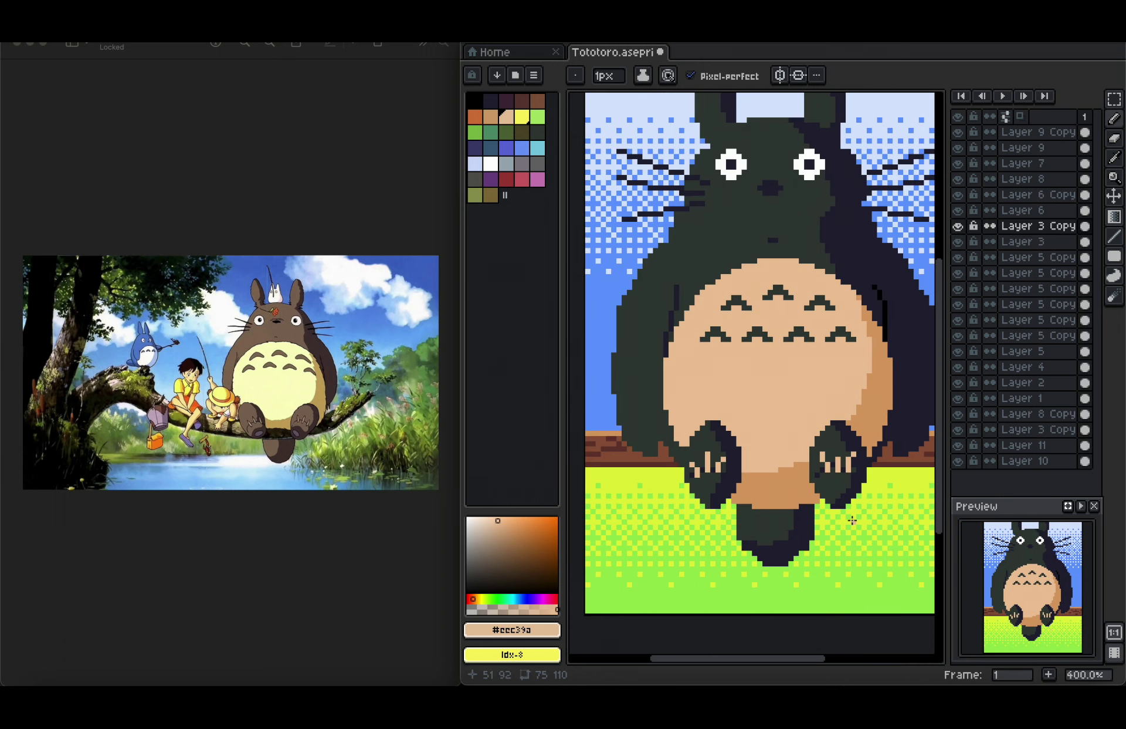
scroll(852, 520, right, 2)
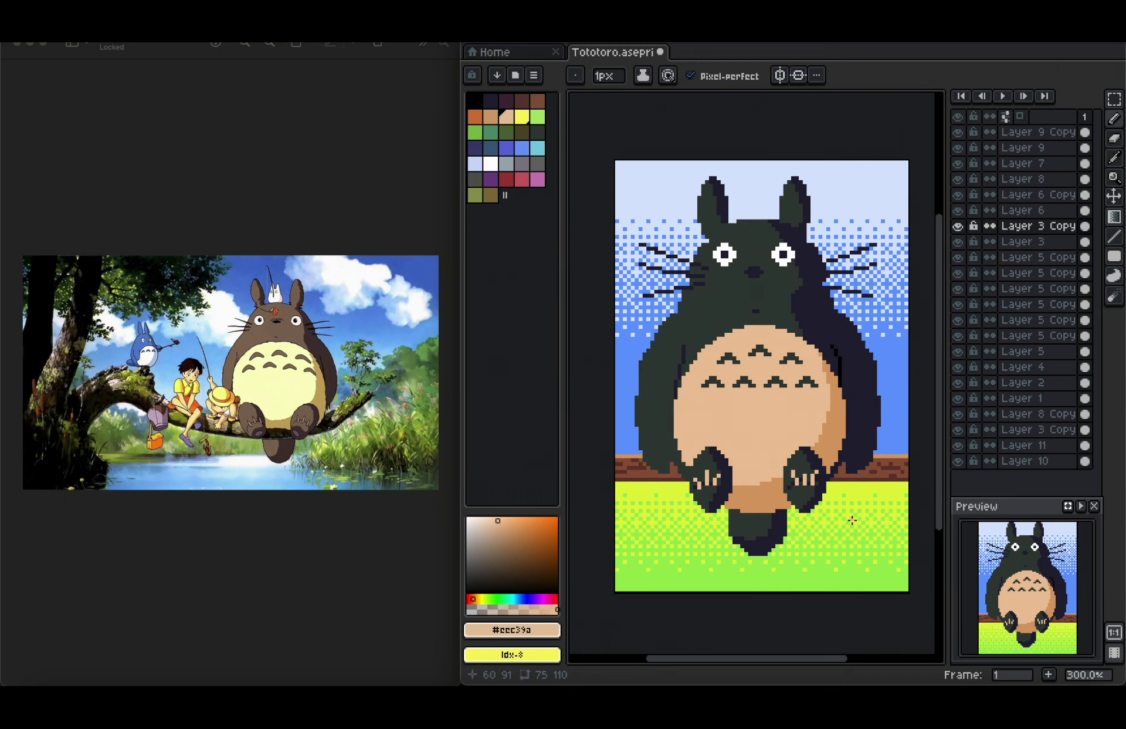
Select the right foot's pixels on Layer 3 Copy and shade its lower part dark navy (#222034) with a 7 px brush.
key(i)
click(804, 497)
scroll(804, 497, up, 2)
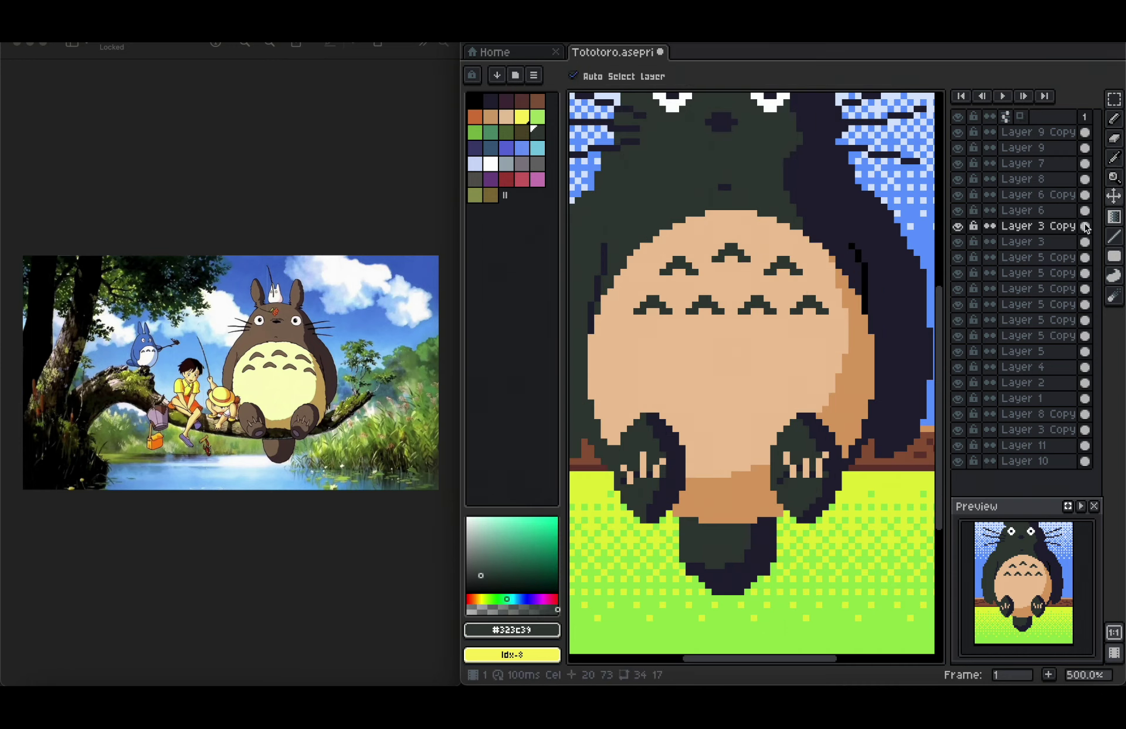
super+click(1085, 227)
click(823, 497)
key(b)
click(608, 76)
click(606, 96)
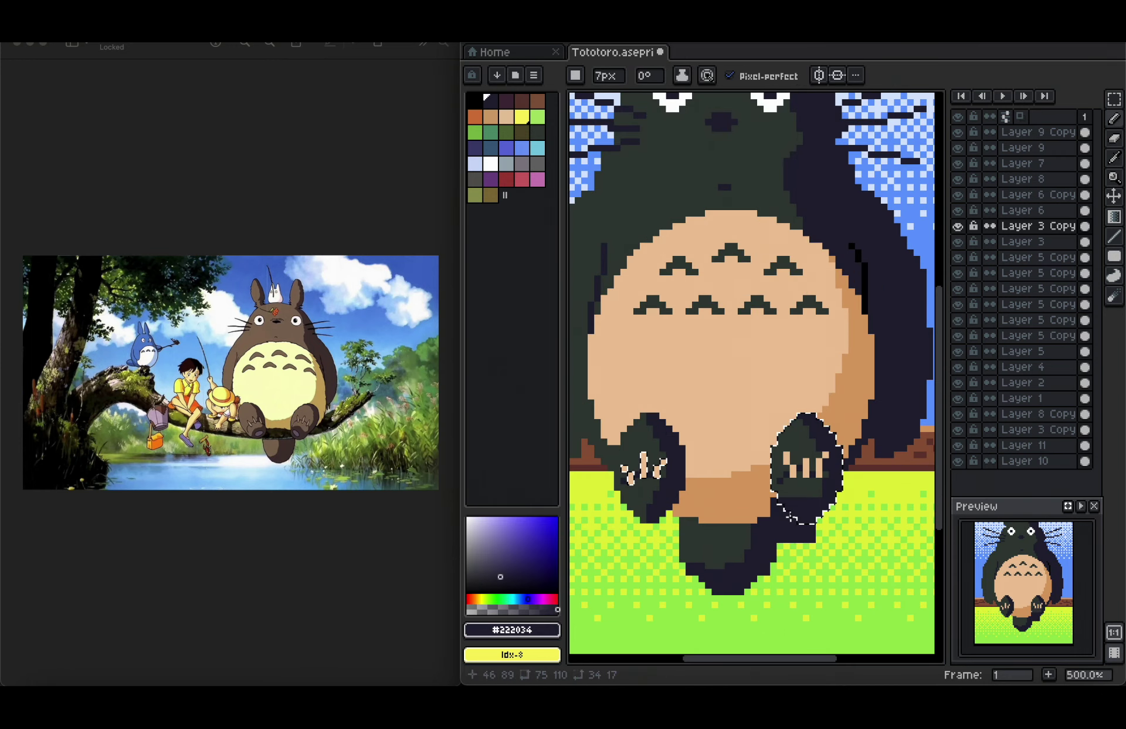
click(799, 507)
key(super+d)
Select the left foot's pixels on Layer 3, shade its lower part dark navy (#222034) with the 7 px brush, and deselect.
super+click(639, 498)
key(super+t)
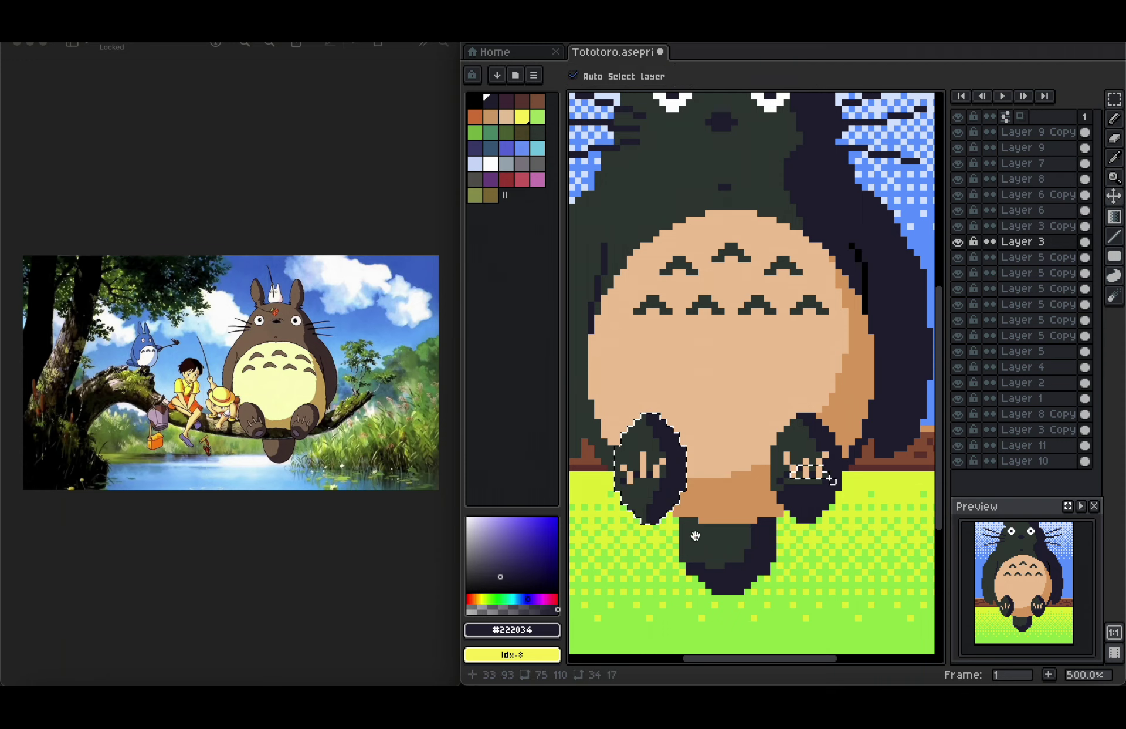
key(b)
click(663, 520)
key(super+d)
scroll(707, 556, down, 3)
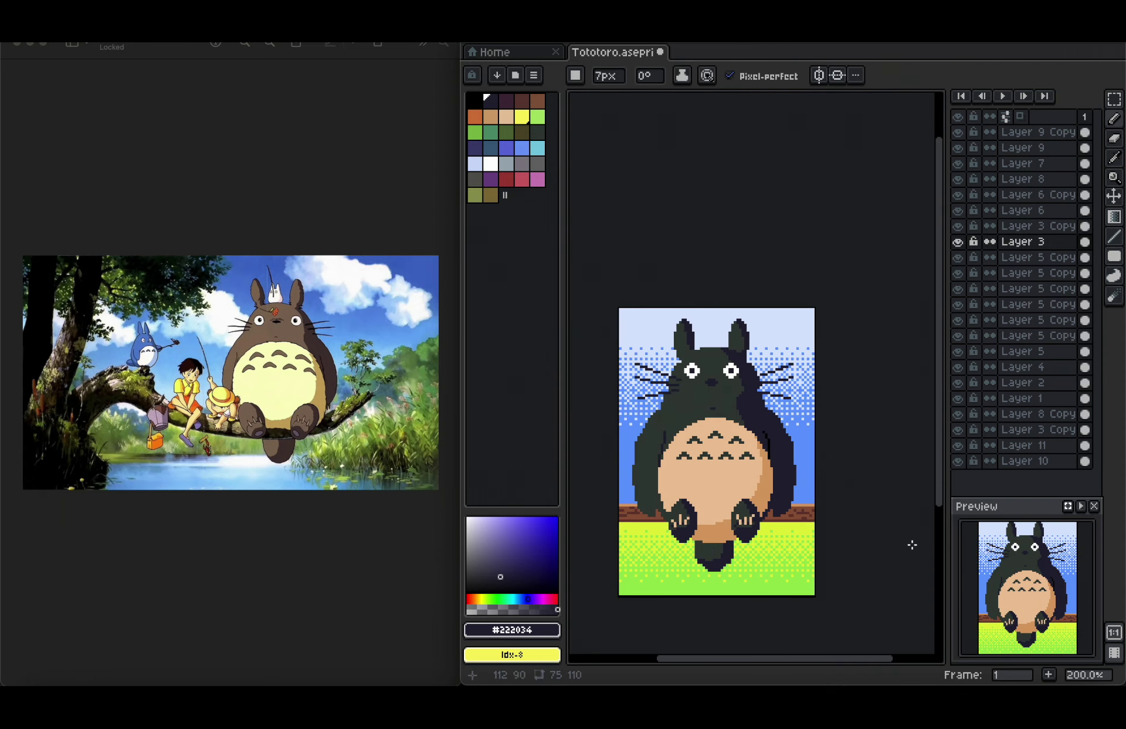
Delete the sky layer (Layer 10) and add a new layer at the bottom of the layer stack.
scroll(850, 492, down, 1)
key(g)
click(1028, 461)
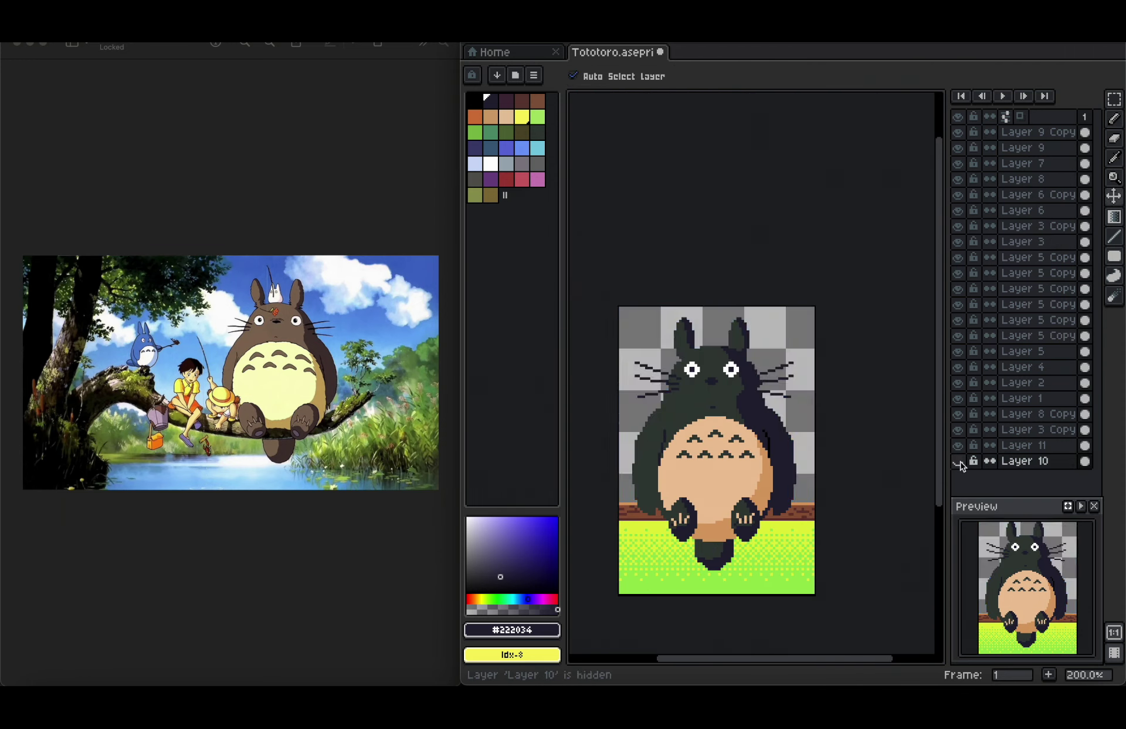
click(1039, 462)
key(Delete)
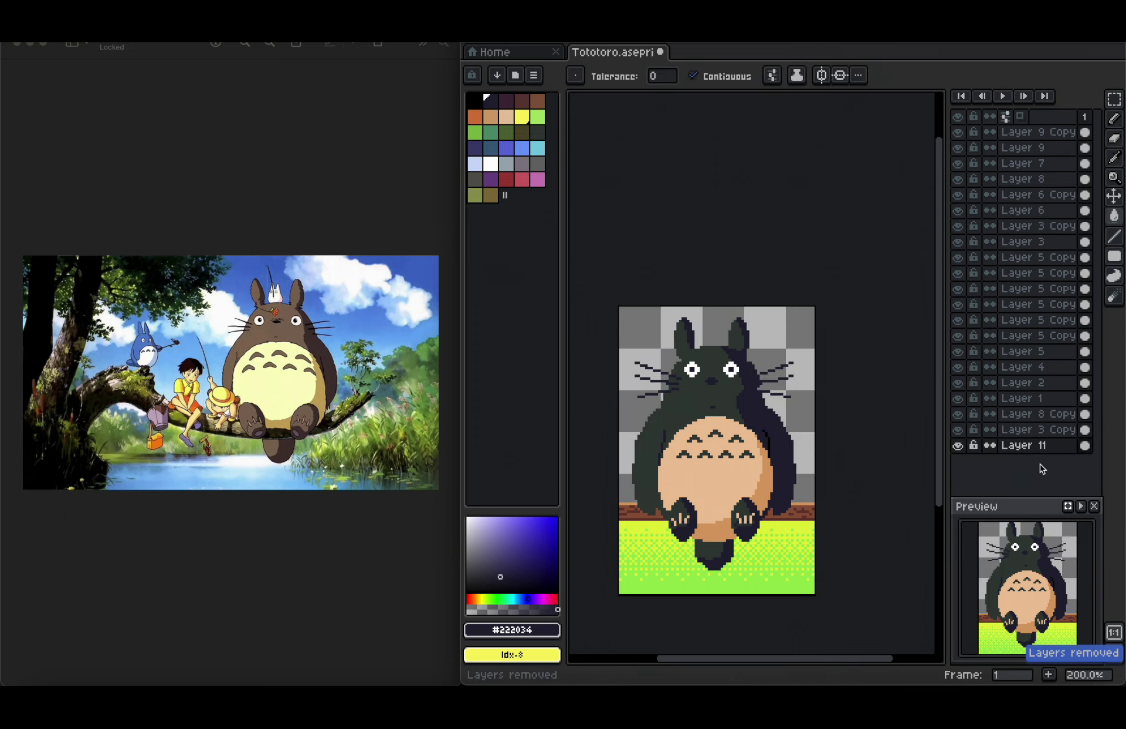
key(shift+n)
click(1038, 450)
drag(1039, 453, 1051, 477)
Fill the new bottom layer with cyan (index 19, #5fcde4) as the sky color.
click(521, 149)
click(648, 340)
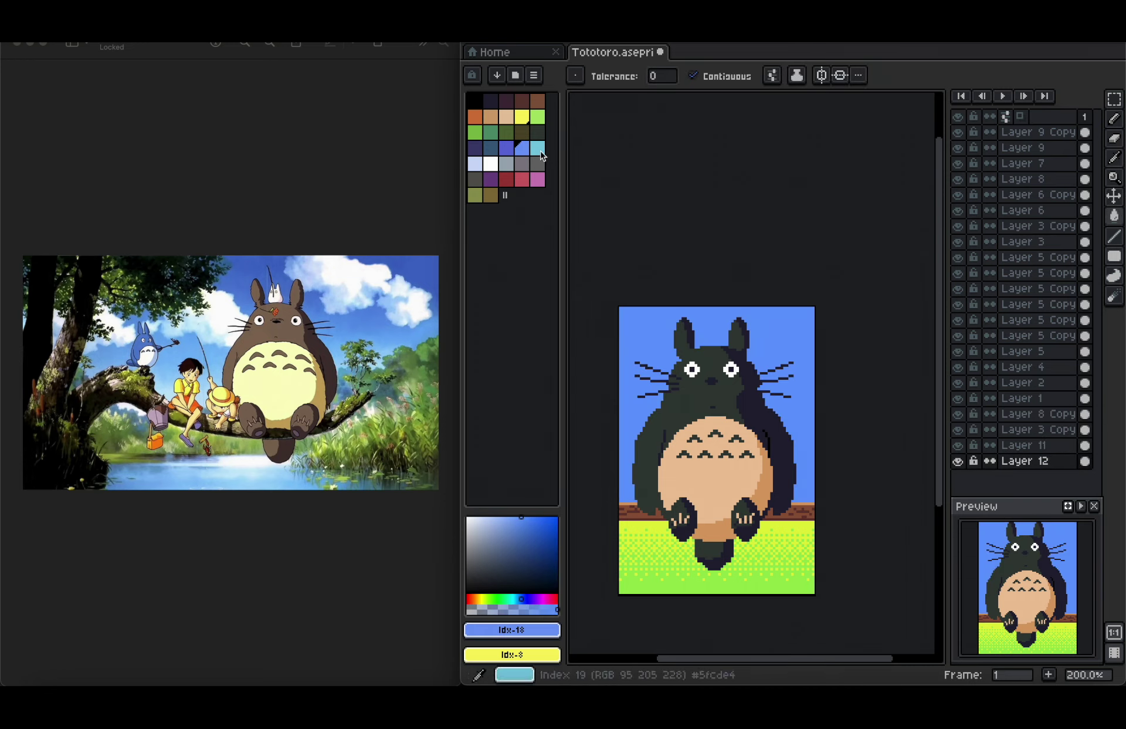
click(537, 149)
click(648, 341)
Switch to the Gradient tool with Bayer Matrix 8x8 dithering and set its opacity to 50%.
click(1114, 217)
click(1095, 217)
click(1049, 76)
click(995, 95)
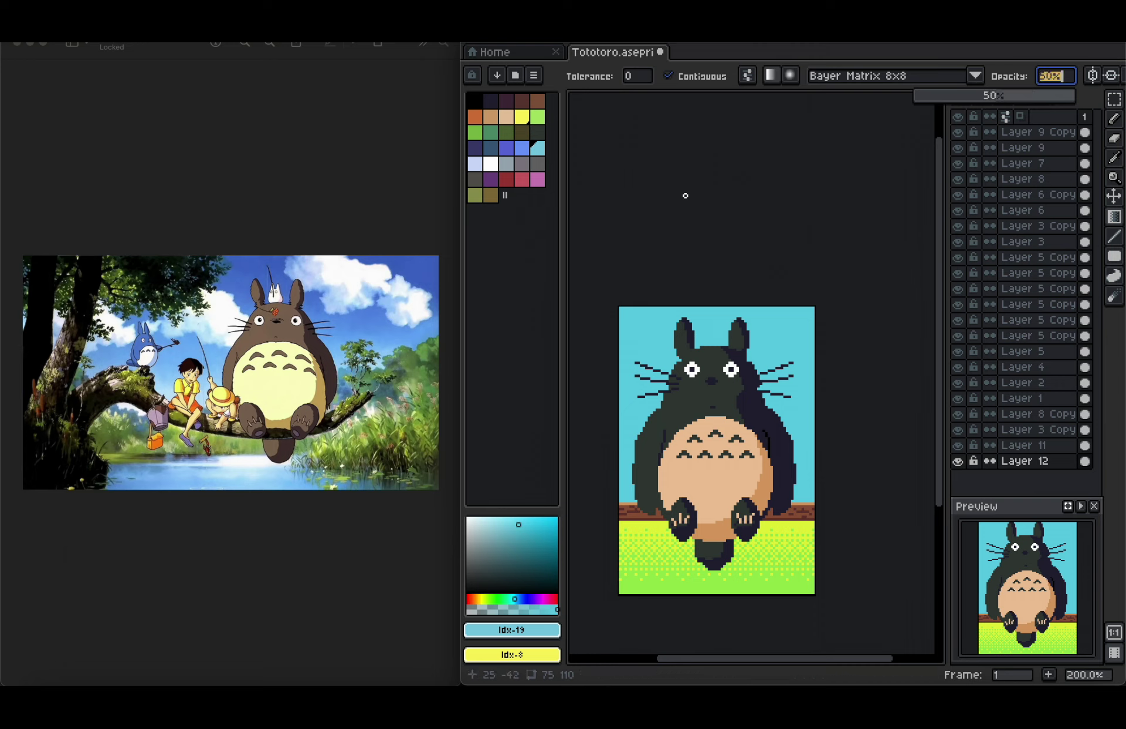
Try a pale blue (index 20) fill and a dithered gradient with that foreground color on the sky.
click(475, 164)
key(g)
click(649, 340)
key(ctrl+z)
click(1114, 217)
click(1095, 217)
drag(803, 412, 779, 319)
key(ctrl+z)
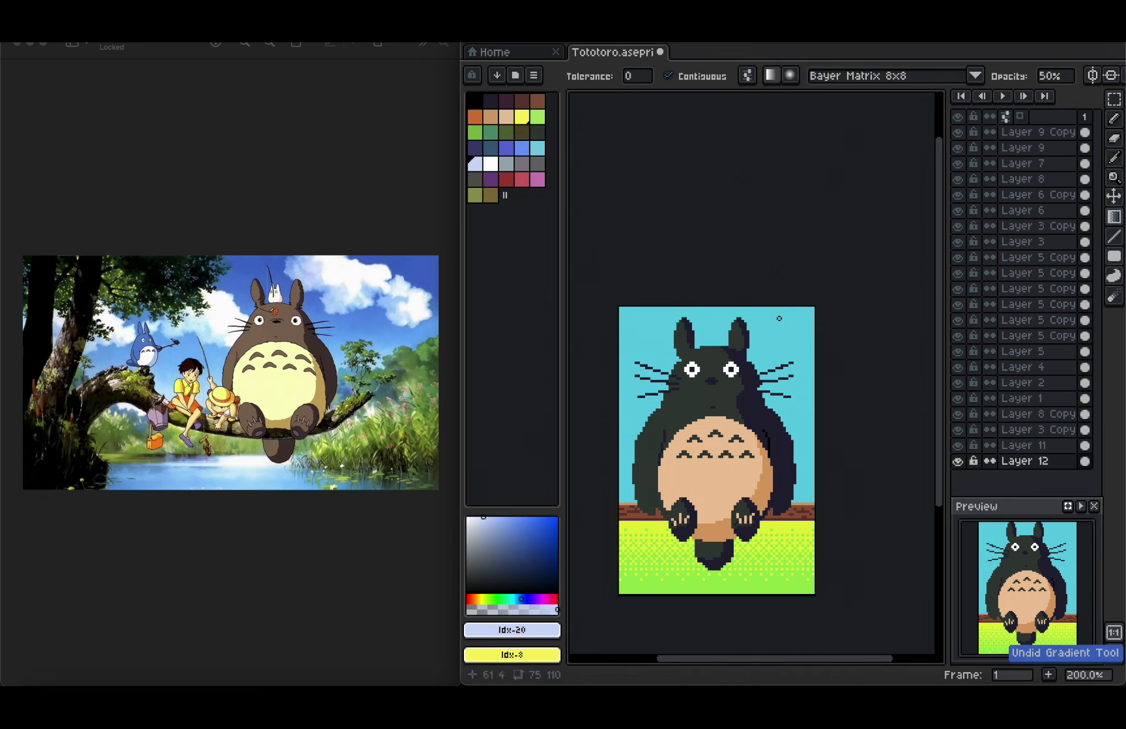
Apply a vertical dithered gradient to the sky from cyan (index 19) up to pale blue (index 20) as background color.
right_click(475, 165)
click(802, 347)
key(ctrl+z)
click(537, 149)
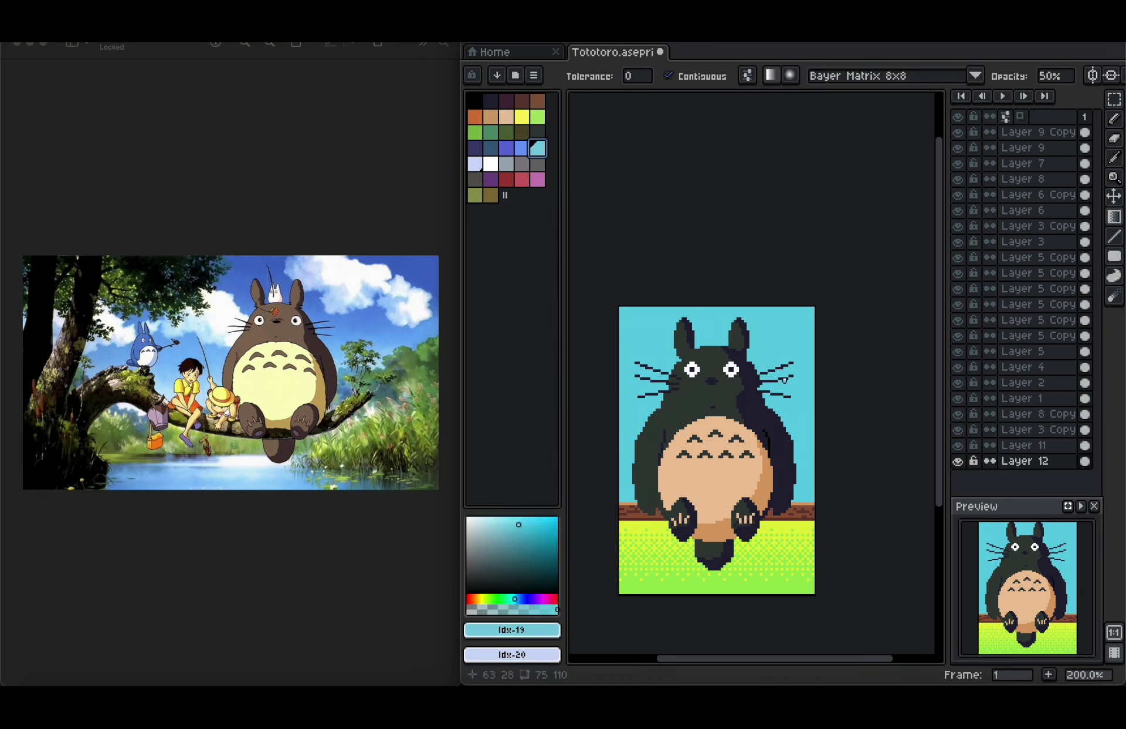
mouse_move(795, 407)
mouse_down()
mouse_move(796, 314)
mouse_move(790, 384)
mouse_up()
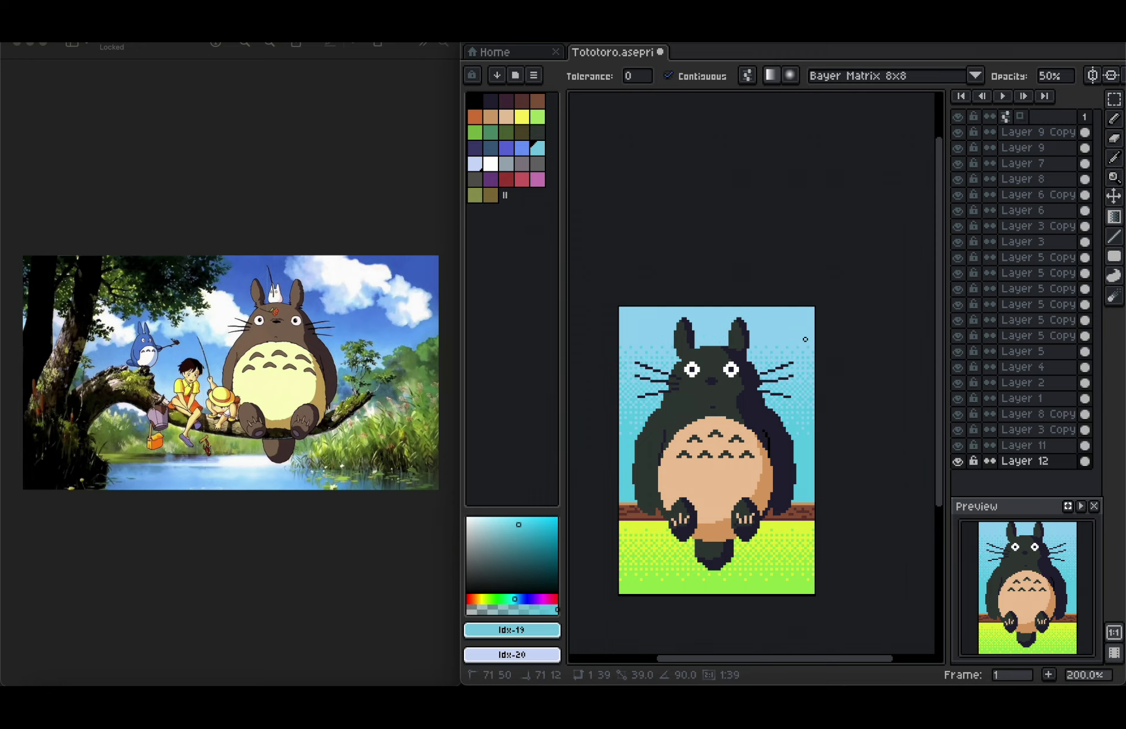
Save the finished Totoro drawing.
scroll(819, 387, up, 1)
scroll(818, 387, down, 3)
scroll(818, 388, left, 2)
key(super+s)
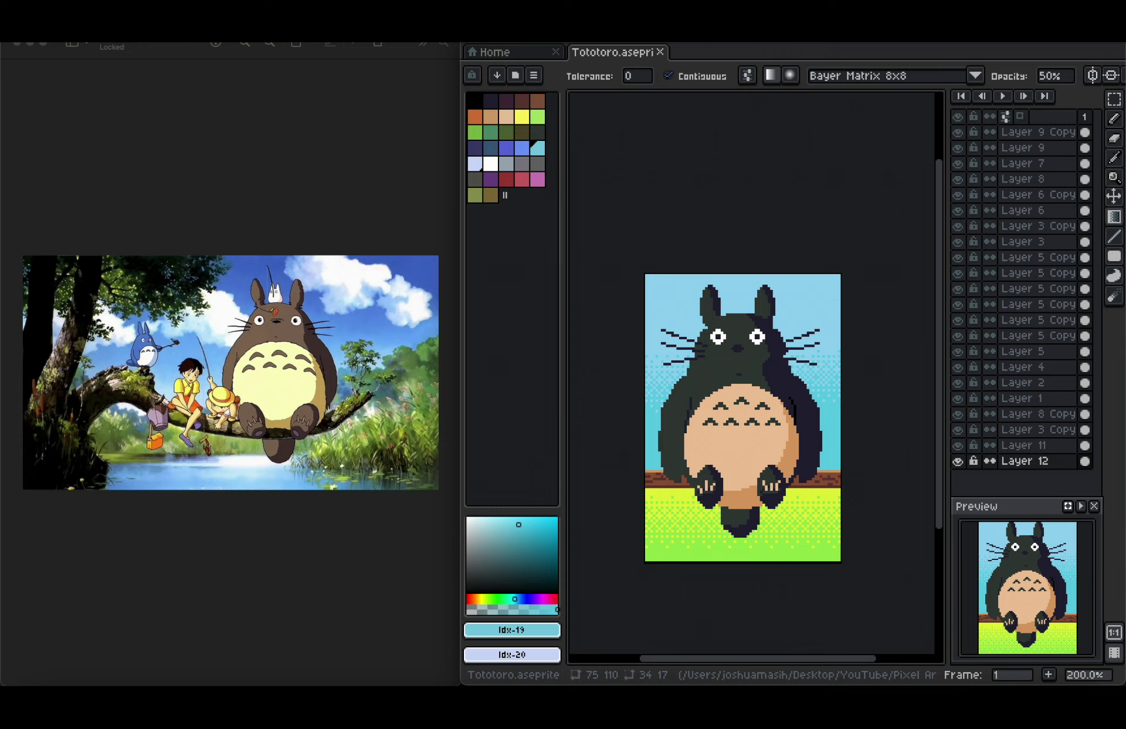
Export the drawing as Tototoro.png resized to 1000%.
click(81, 15)
mouse_move(129, 152)
click(235, 156)
click(658, 150)
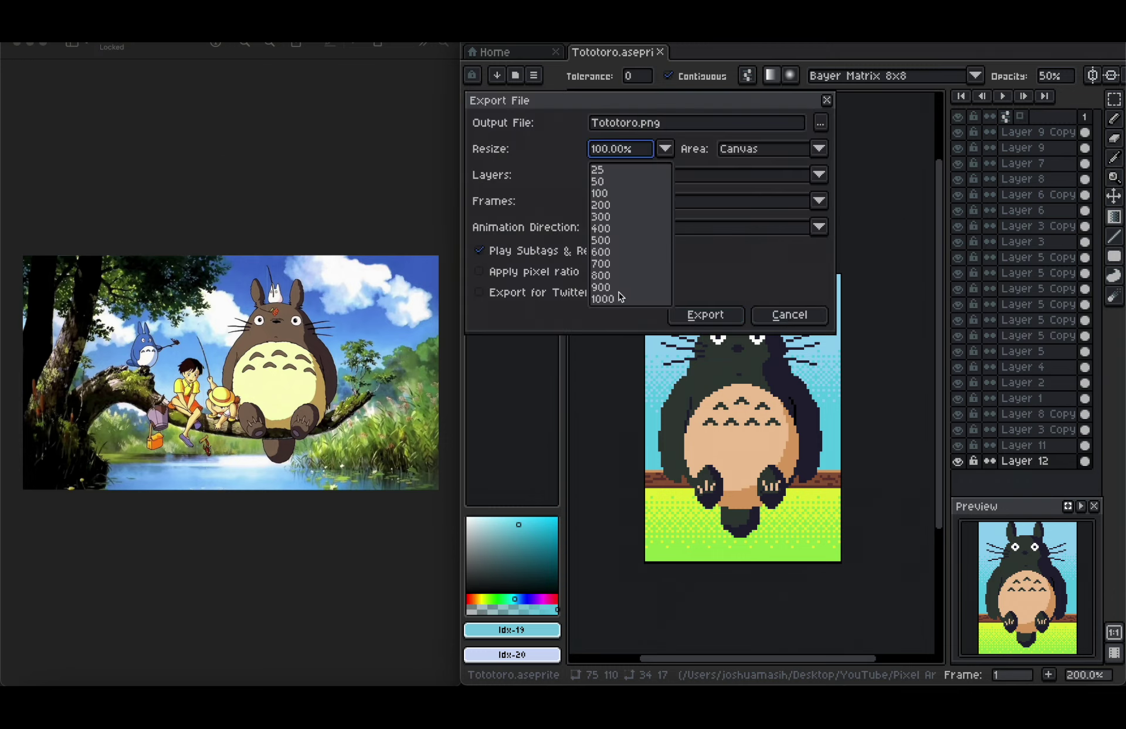
click(621, 298)
click(597, 153)
click(604, 298)
click(725, 312)
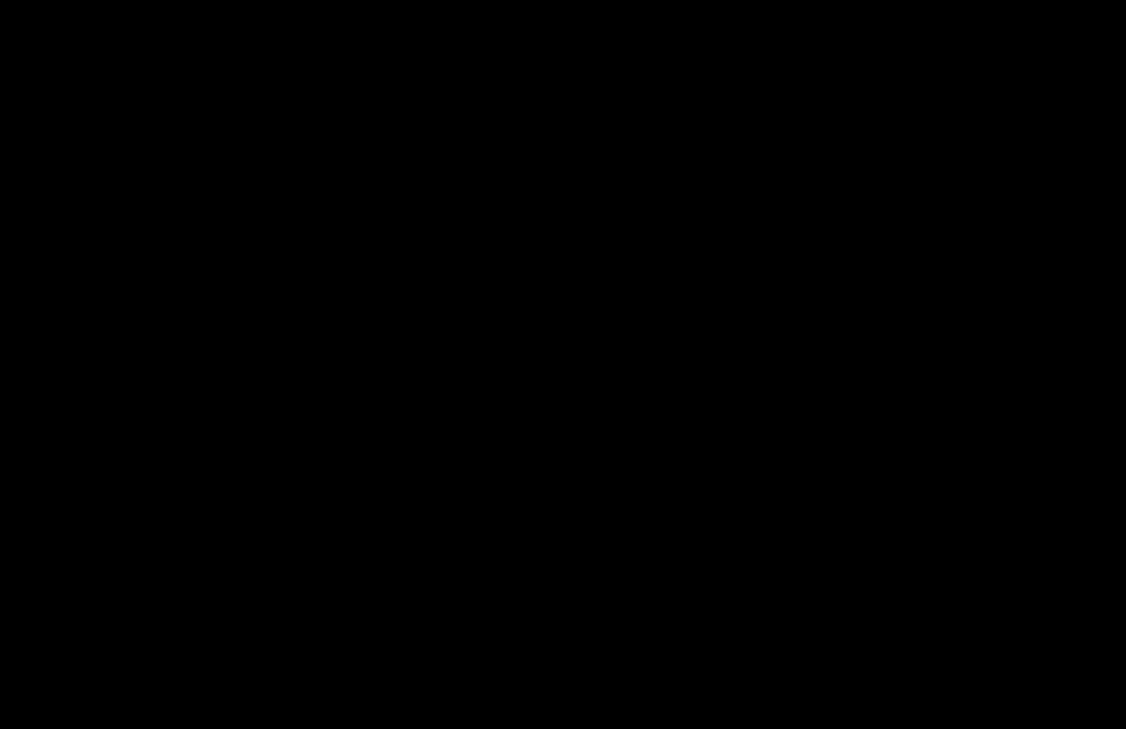